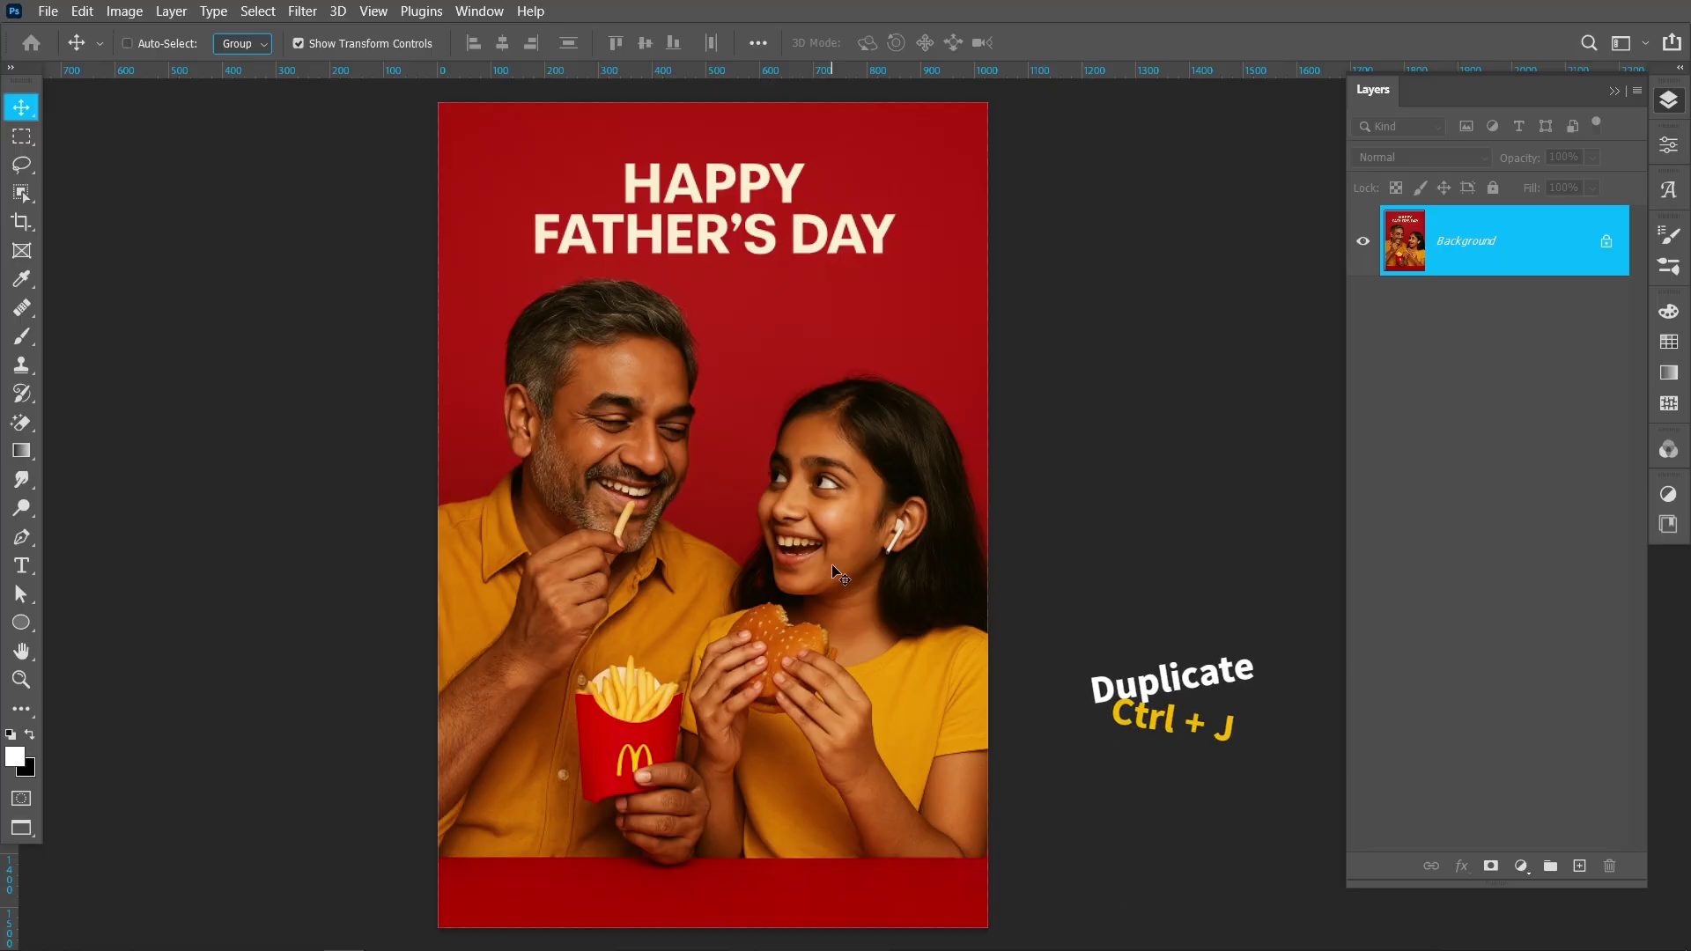
Duplicate the poster layer and mask the copy to the father and daughter with Select Subject
key("ctrl+j")
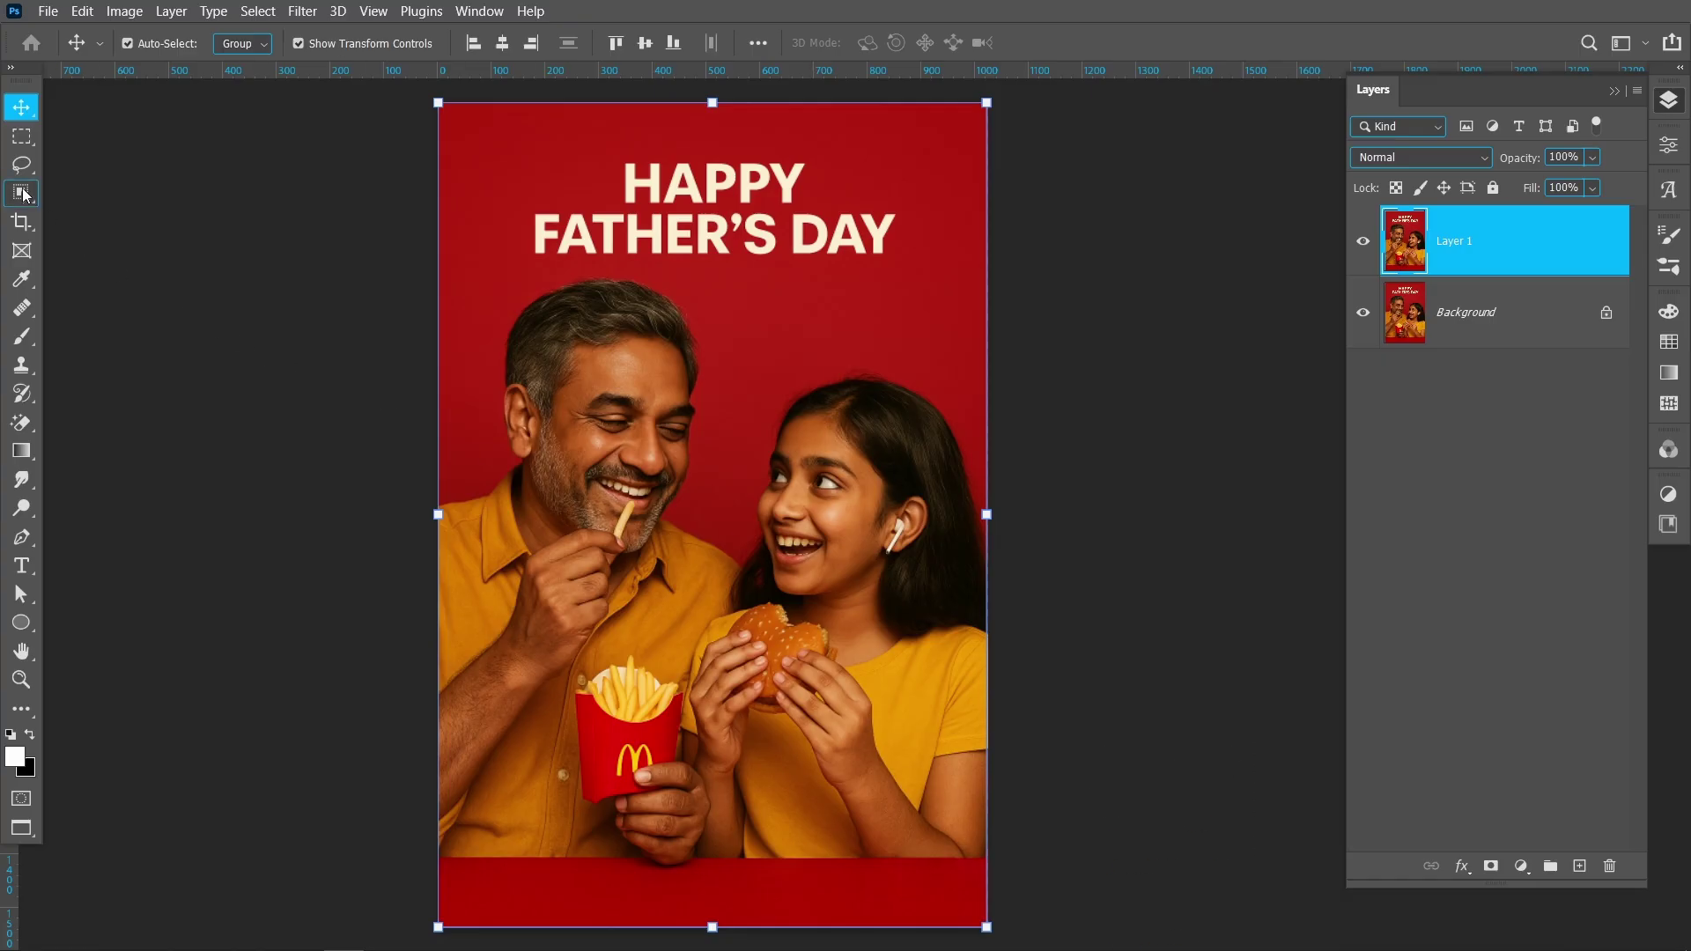
left_click(22, 193)
left_click(983, 37)
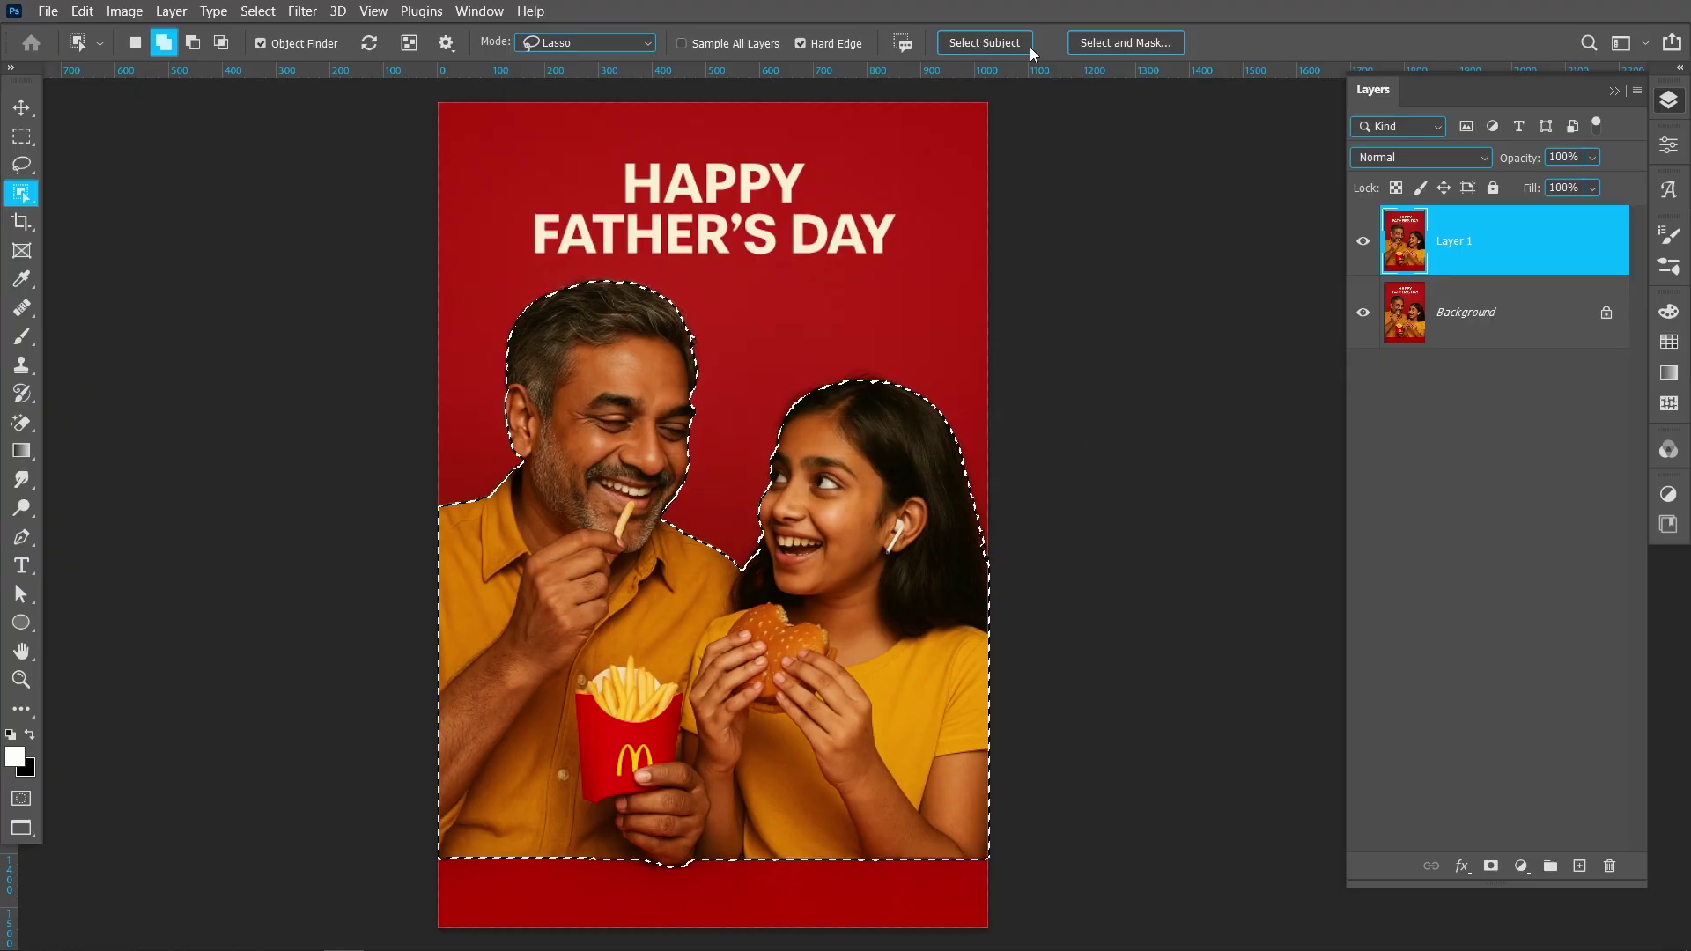
left_click(1492, 867)
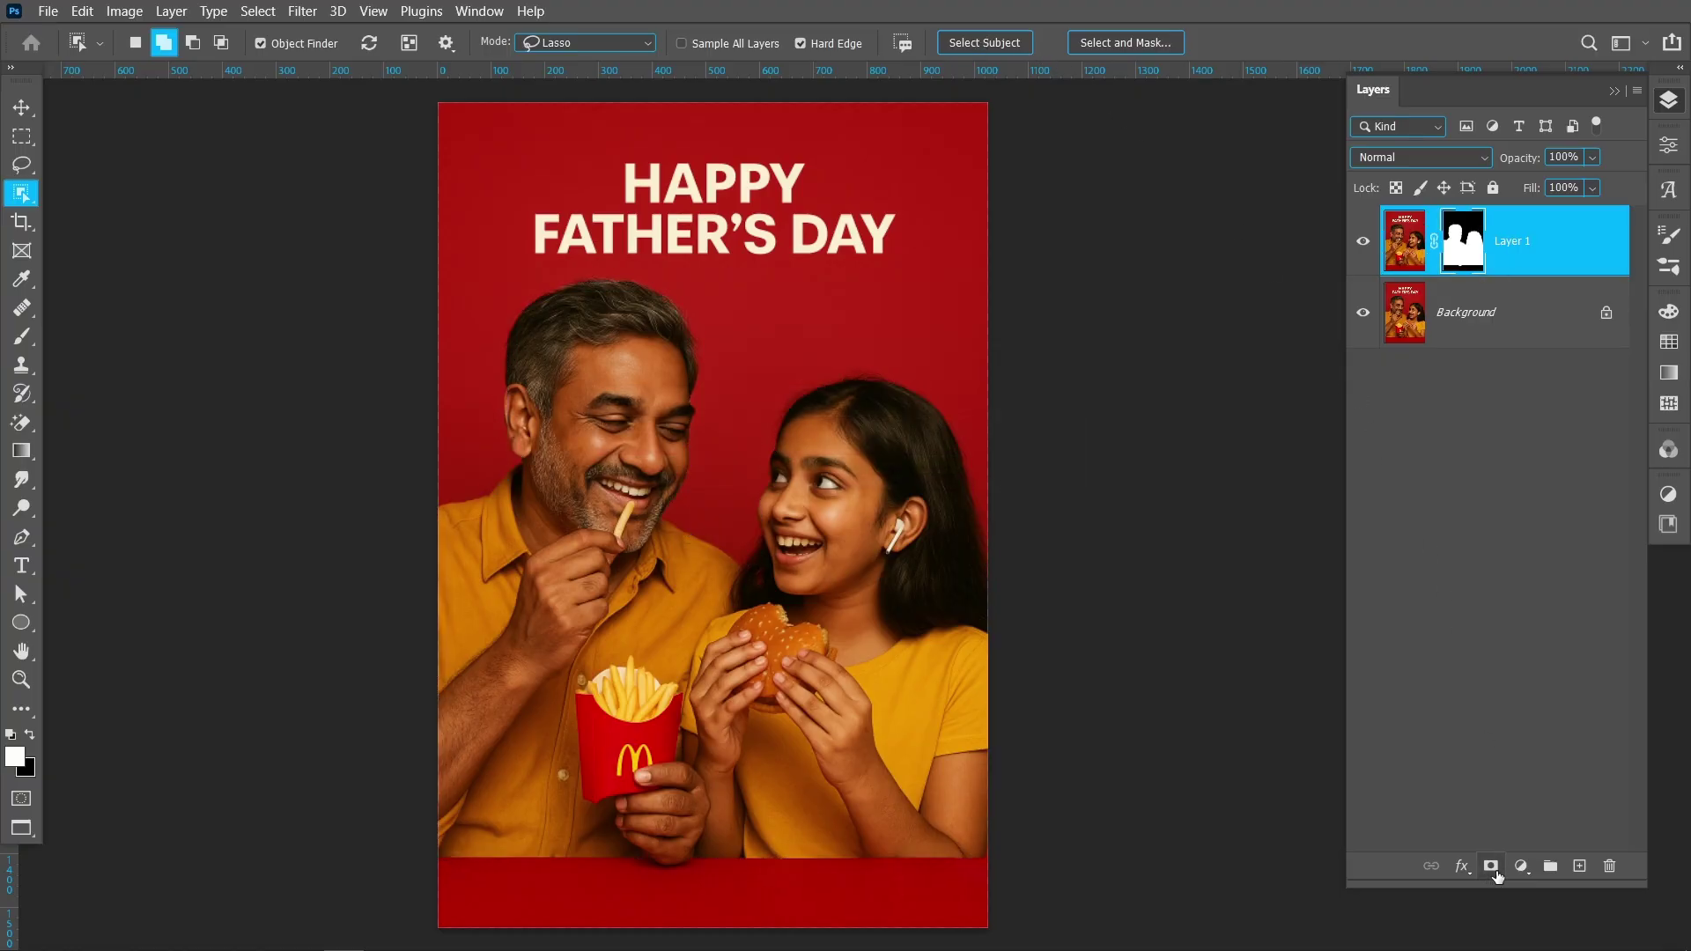
Check the cutout without the Background layer and move the masked father and daughter down to the poster's lower edge
left_click(1363, 313)
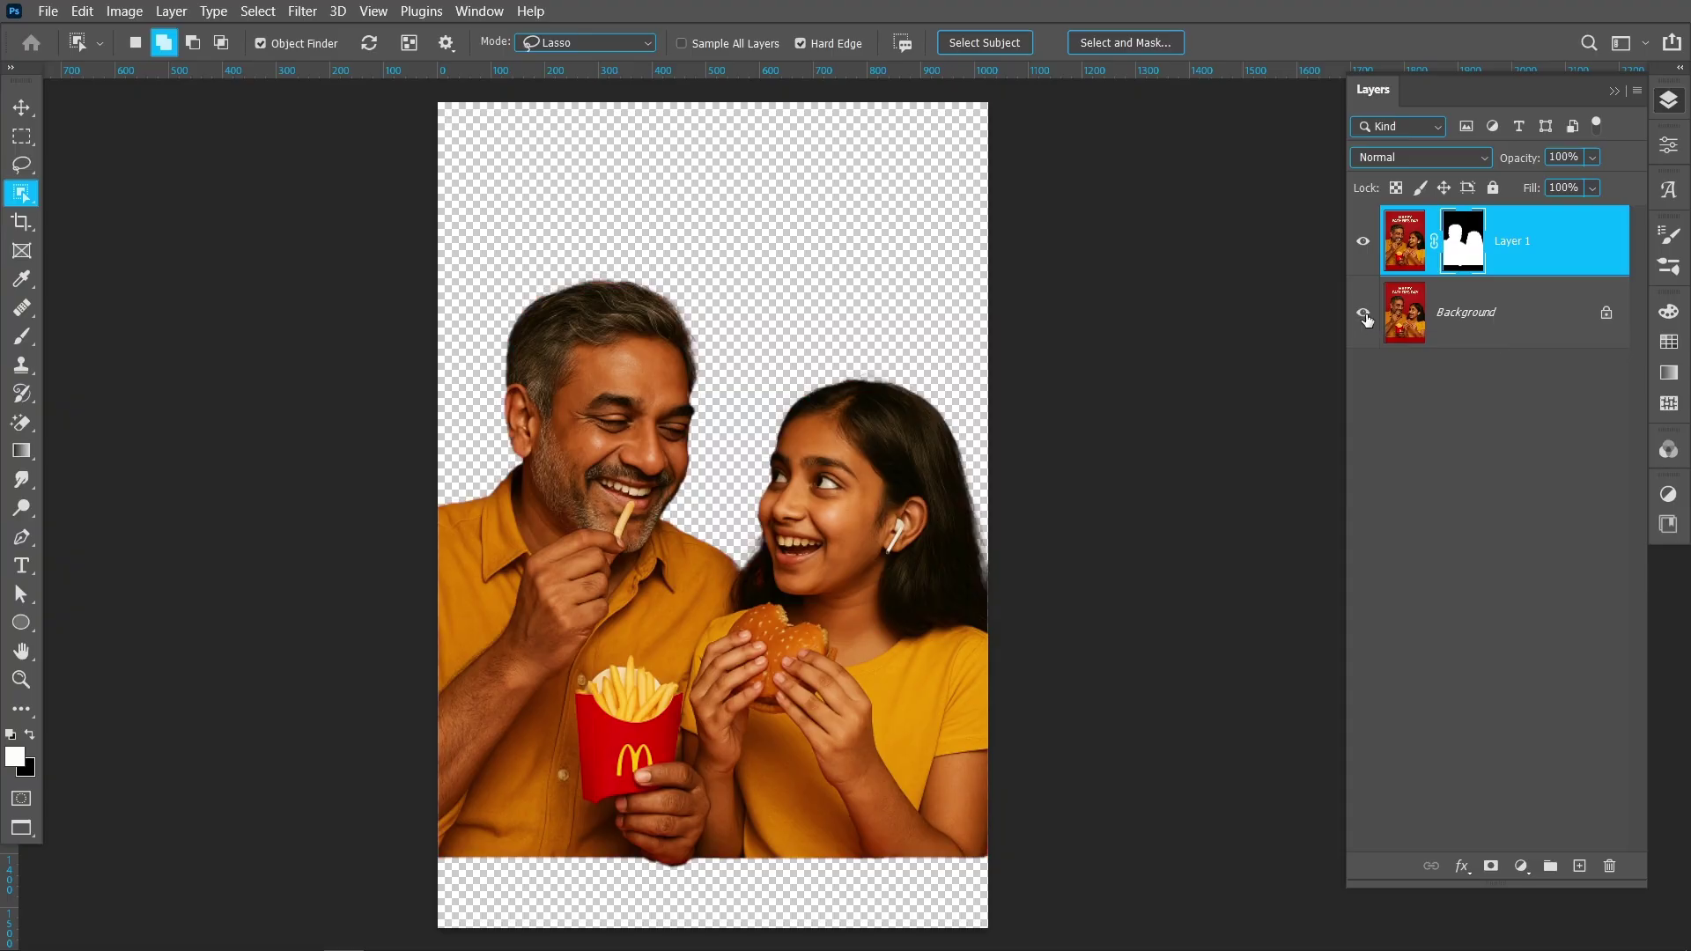
key("v")
left_click_drag(802, 510, 805, 574)
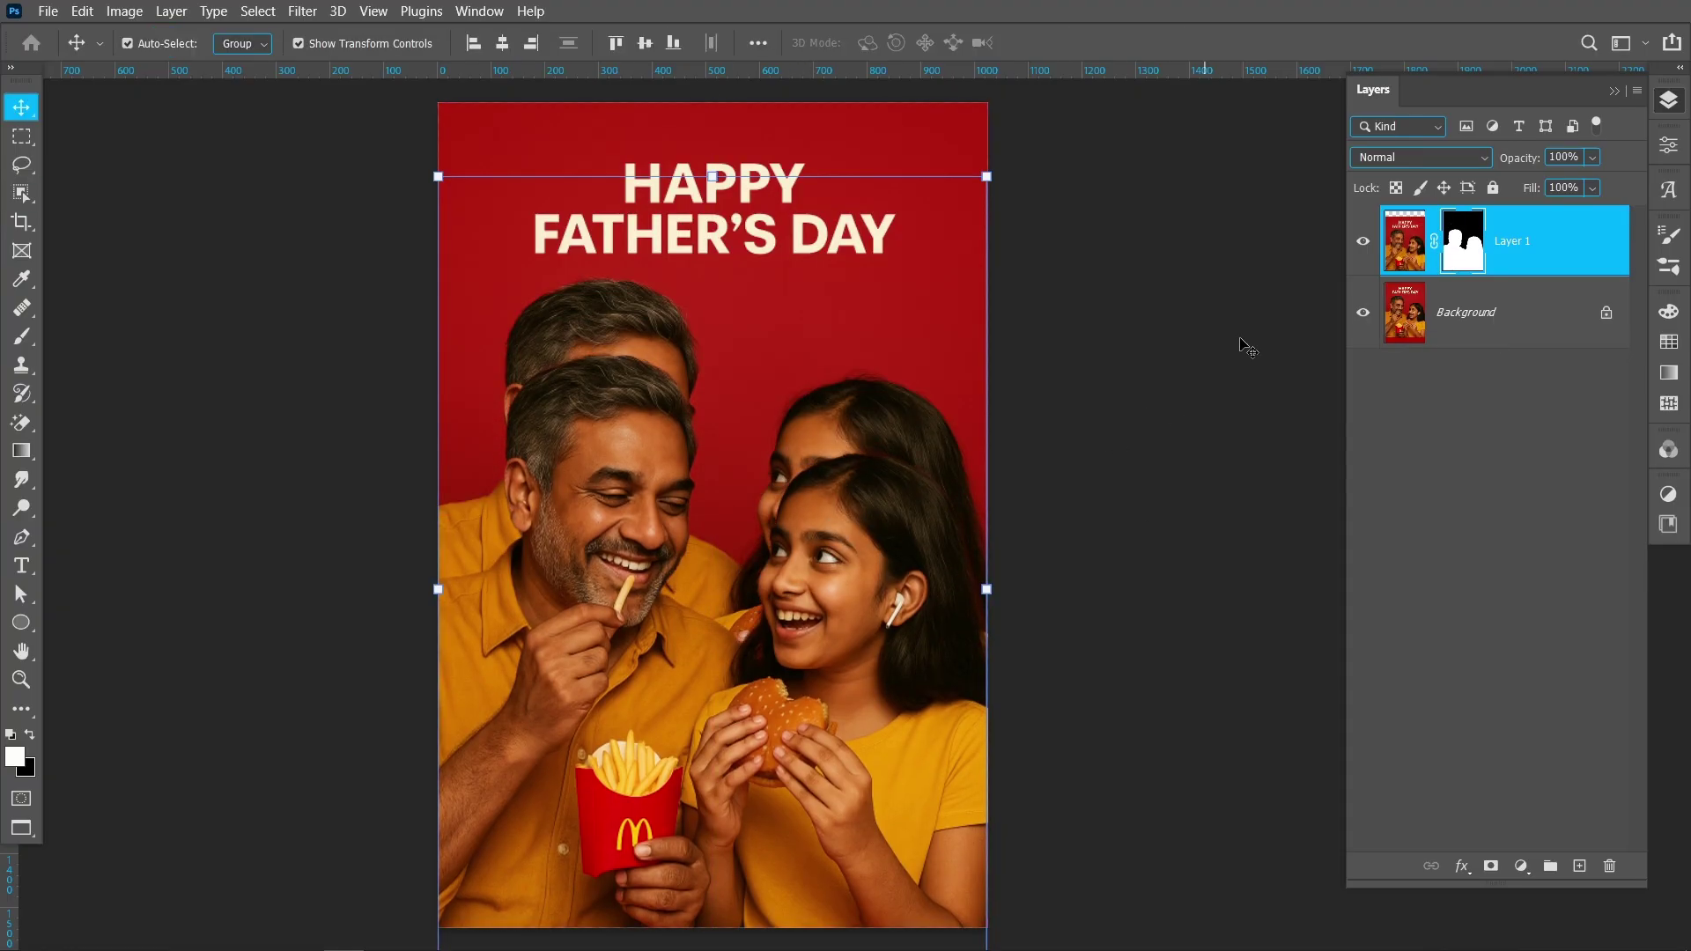
Add a dark red (940500) Solid Color fill layer directly above the Background layer
left_click(1460, 323)
left_click(1522, 866)
left_click(1537, 482)
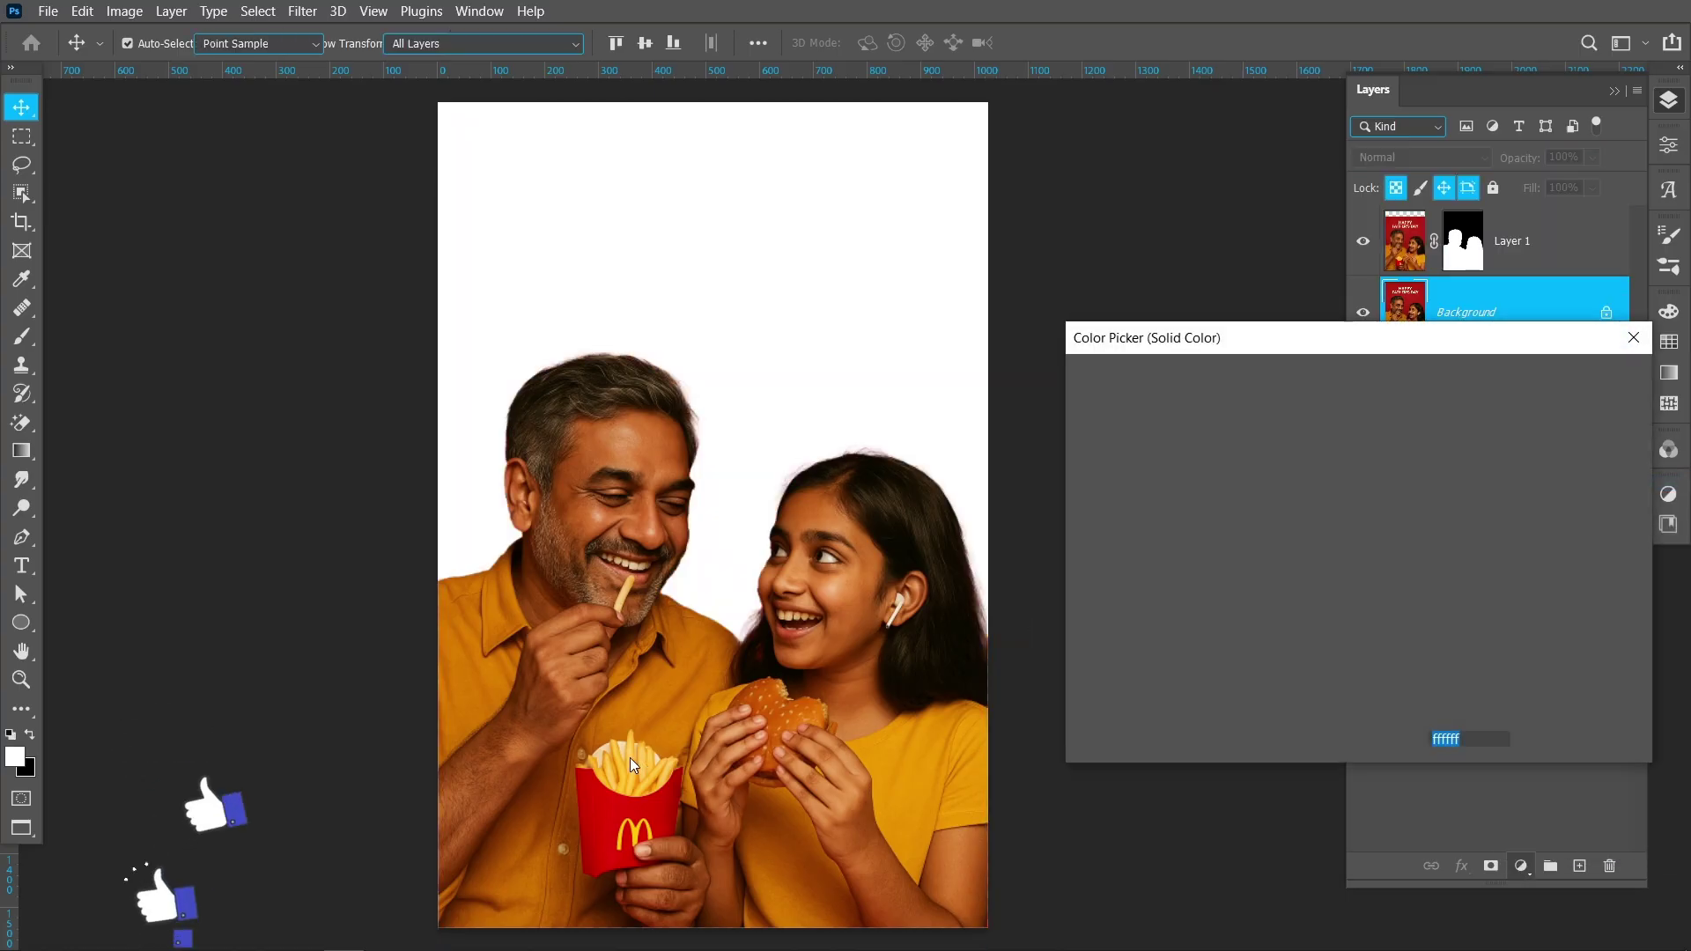
left_click(636, 782)
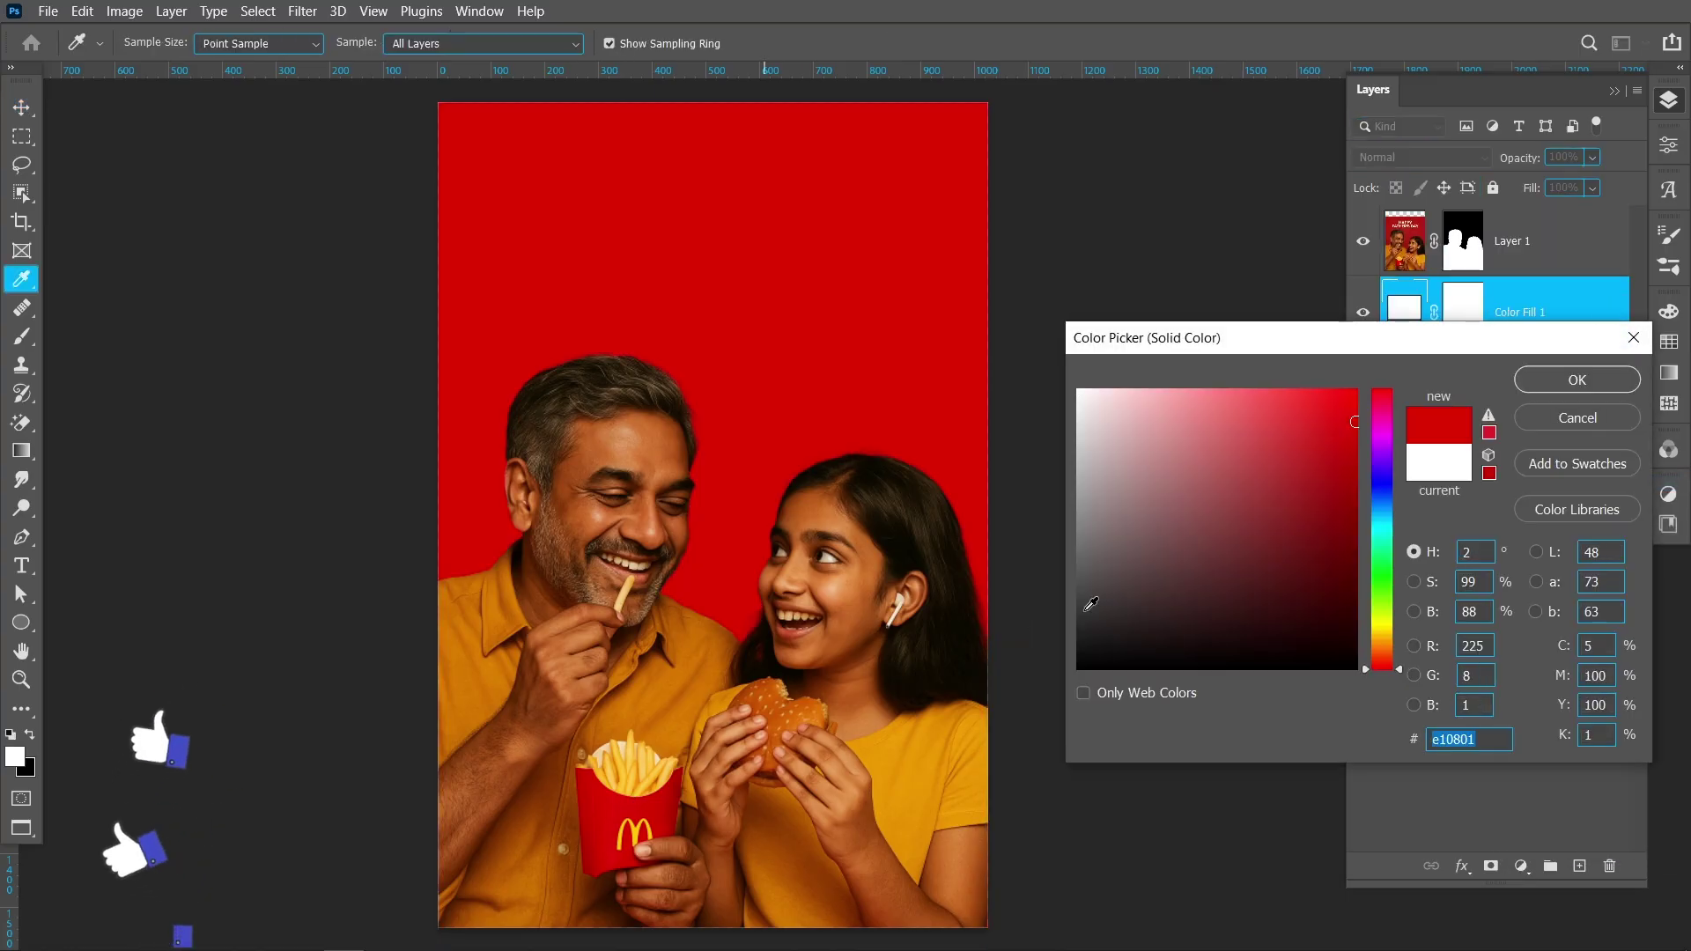
left_click(1358, 510)
left_click_drag(1364, 510, 1406, 498)
left_click(1603, 379)
key("v")
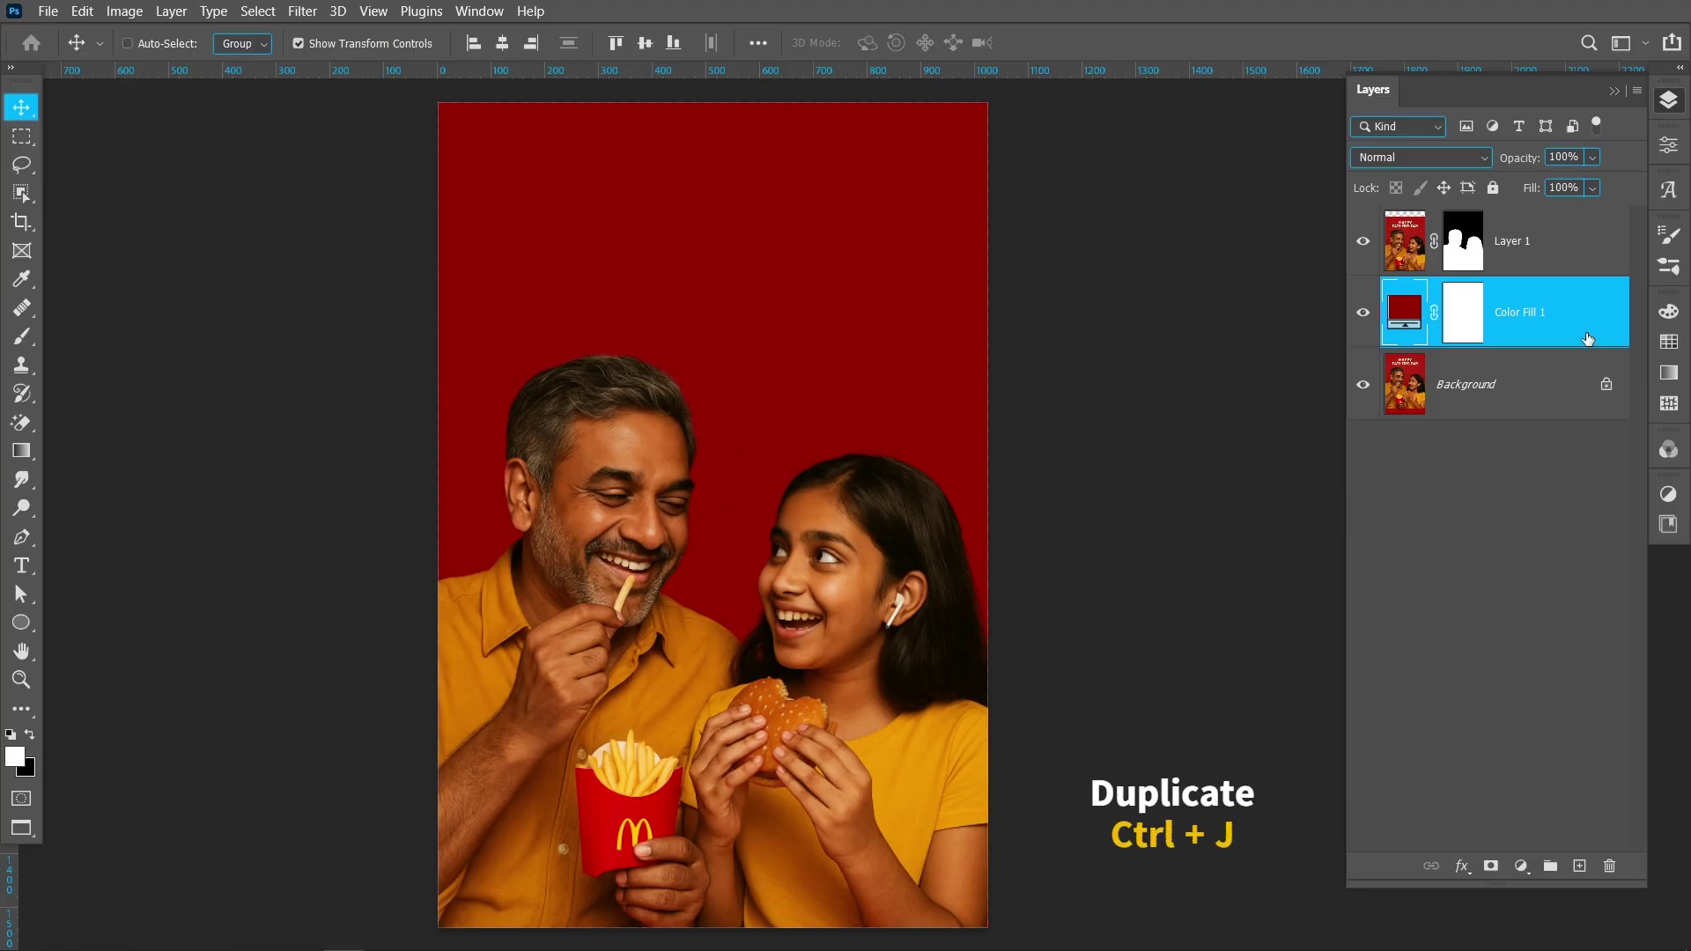
Duplicate the dark red fill layer and change the copy's colour to a bright red, about f60800
key("ctrl+j")
double_click(1407, 312)
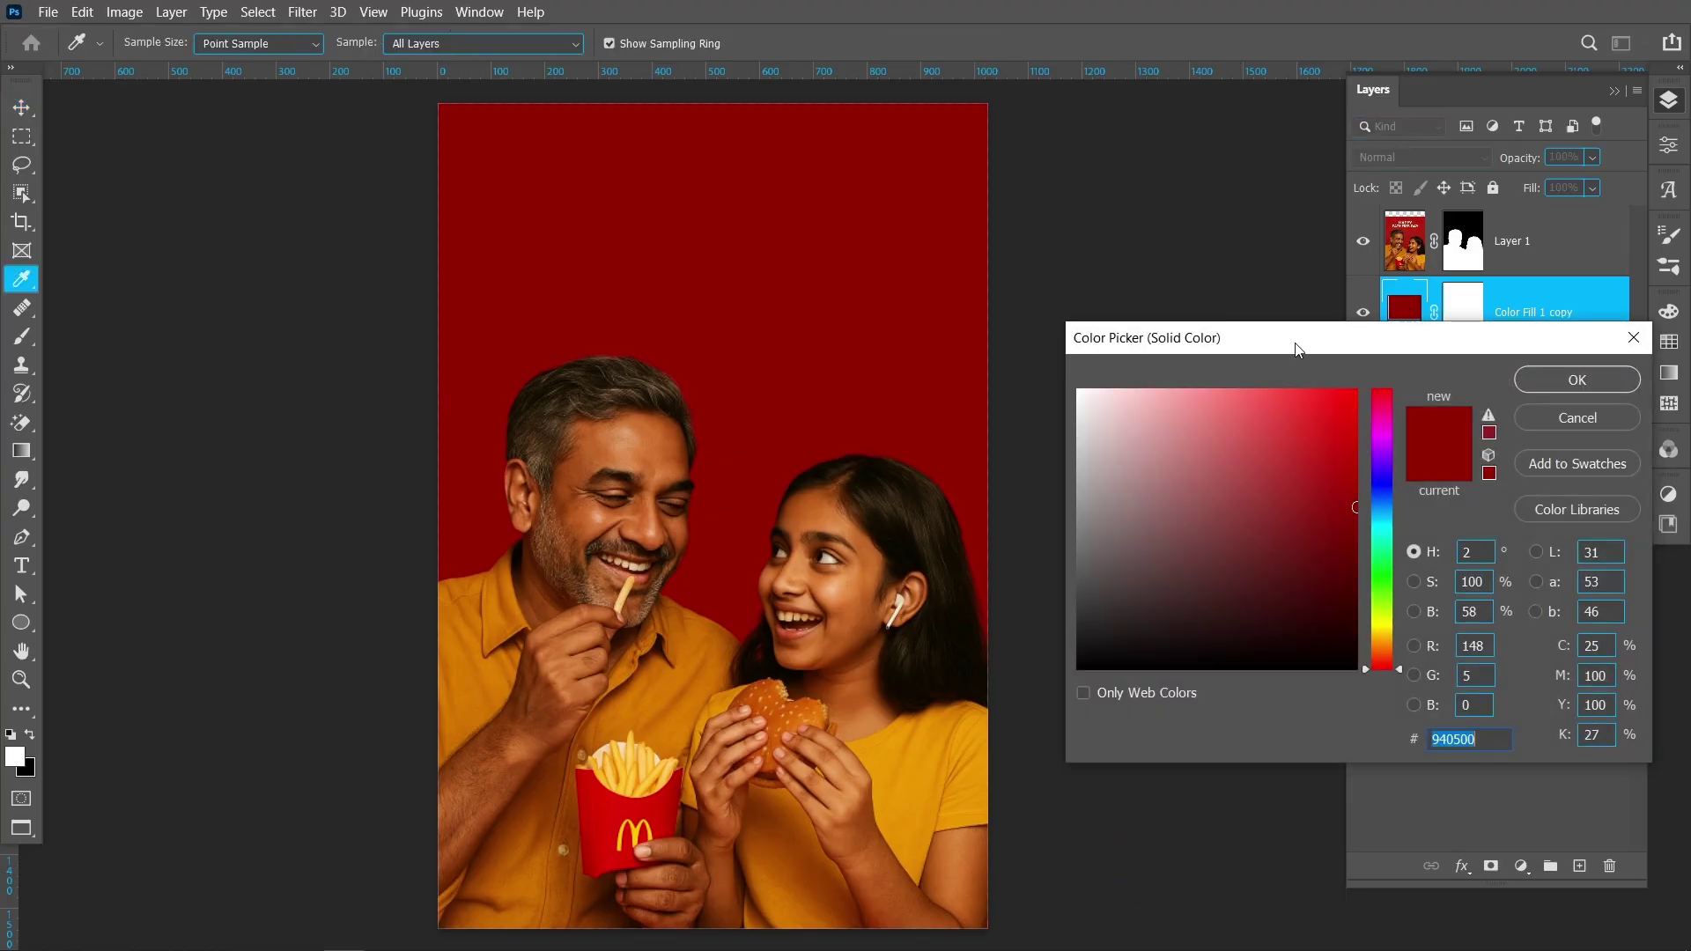
left_click(1350, 416)
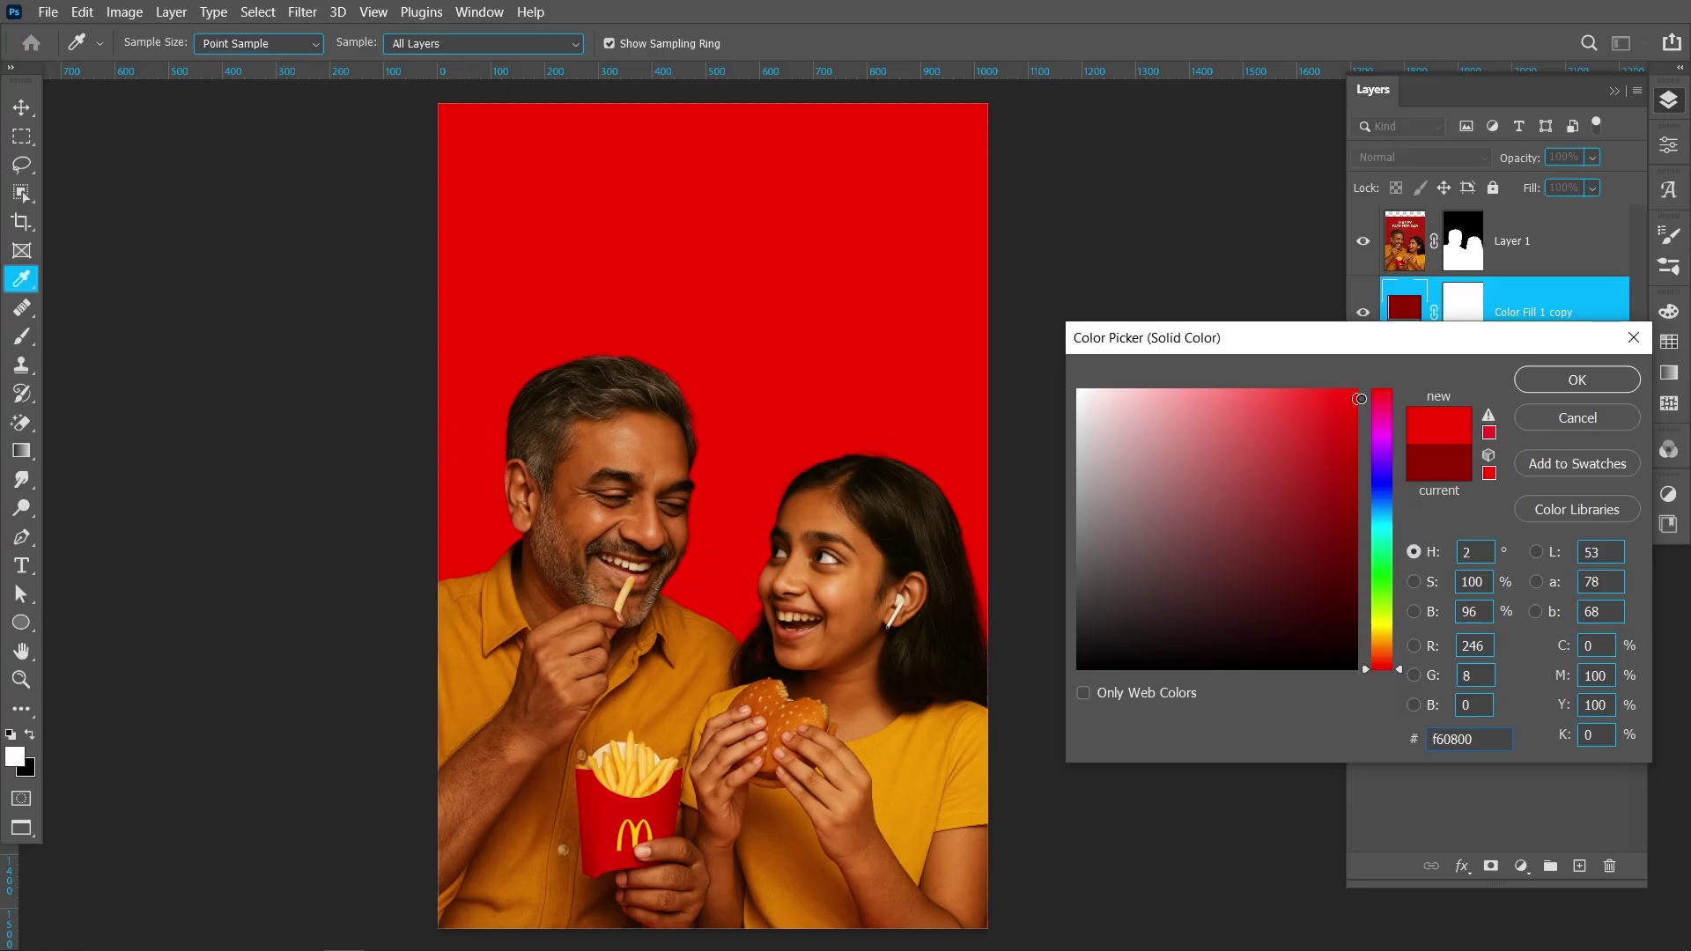
left_click(1555, 384)
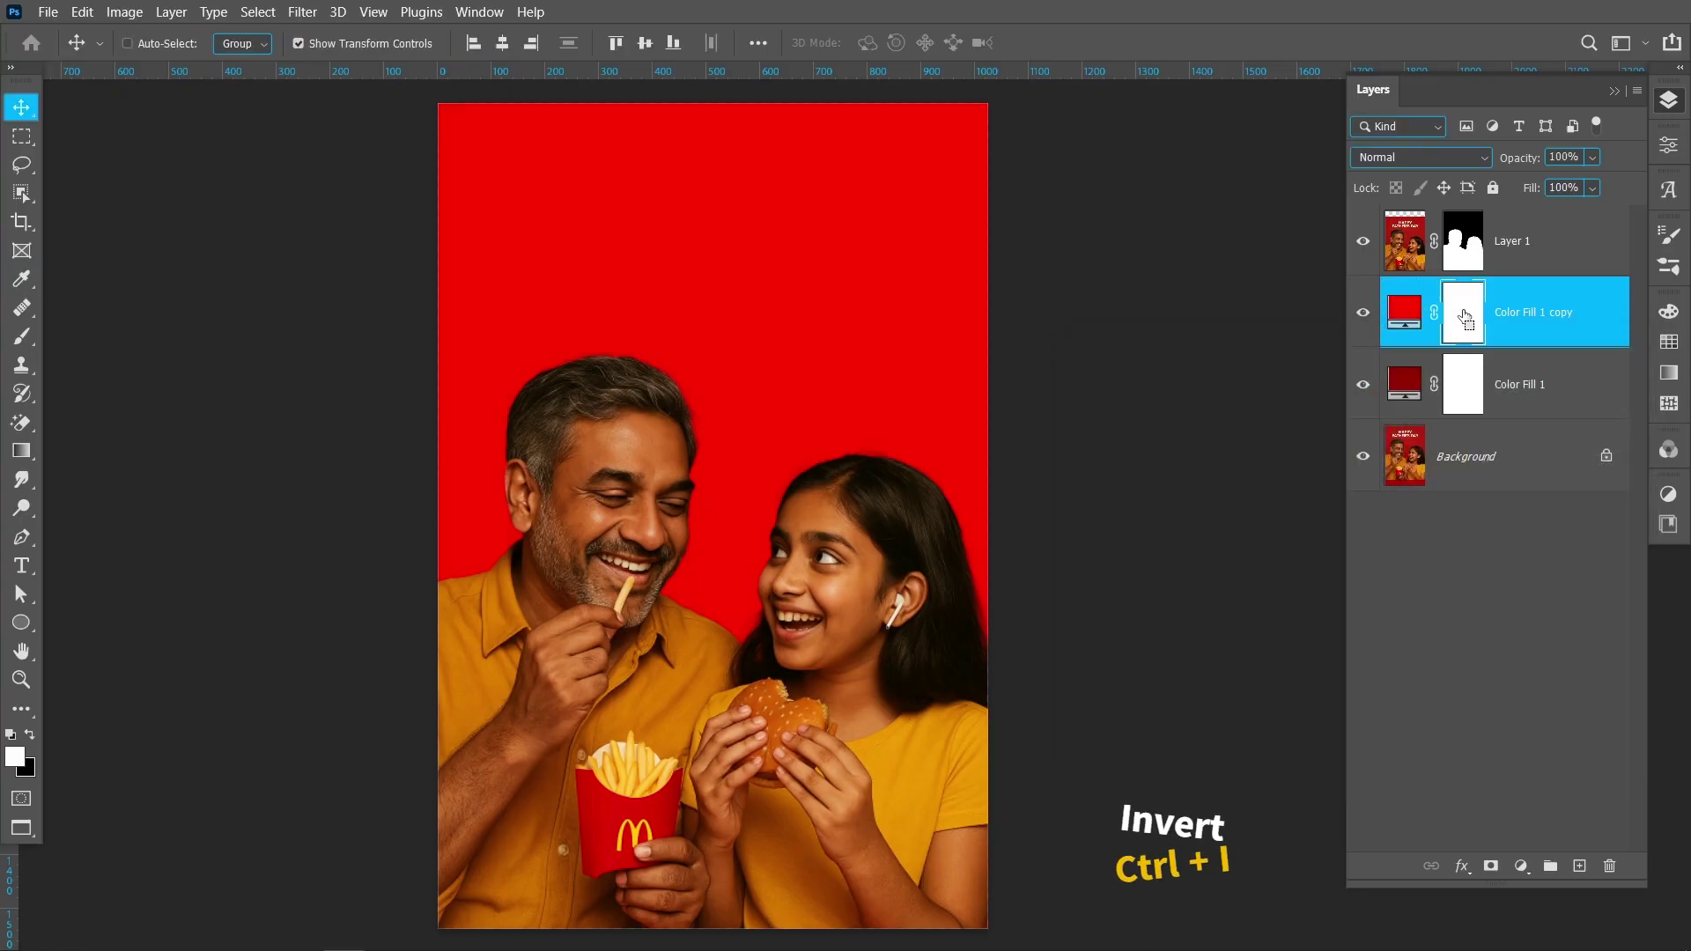
Invert the bright red fill's mask and paint a large soft white glow at 35% opacity behind the two people
key("ctrl+i")
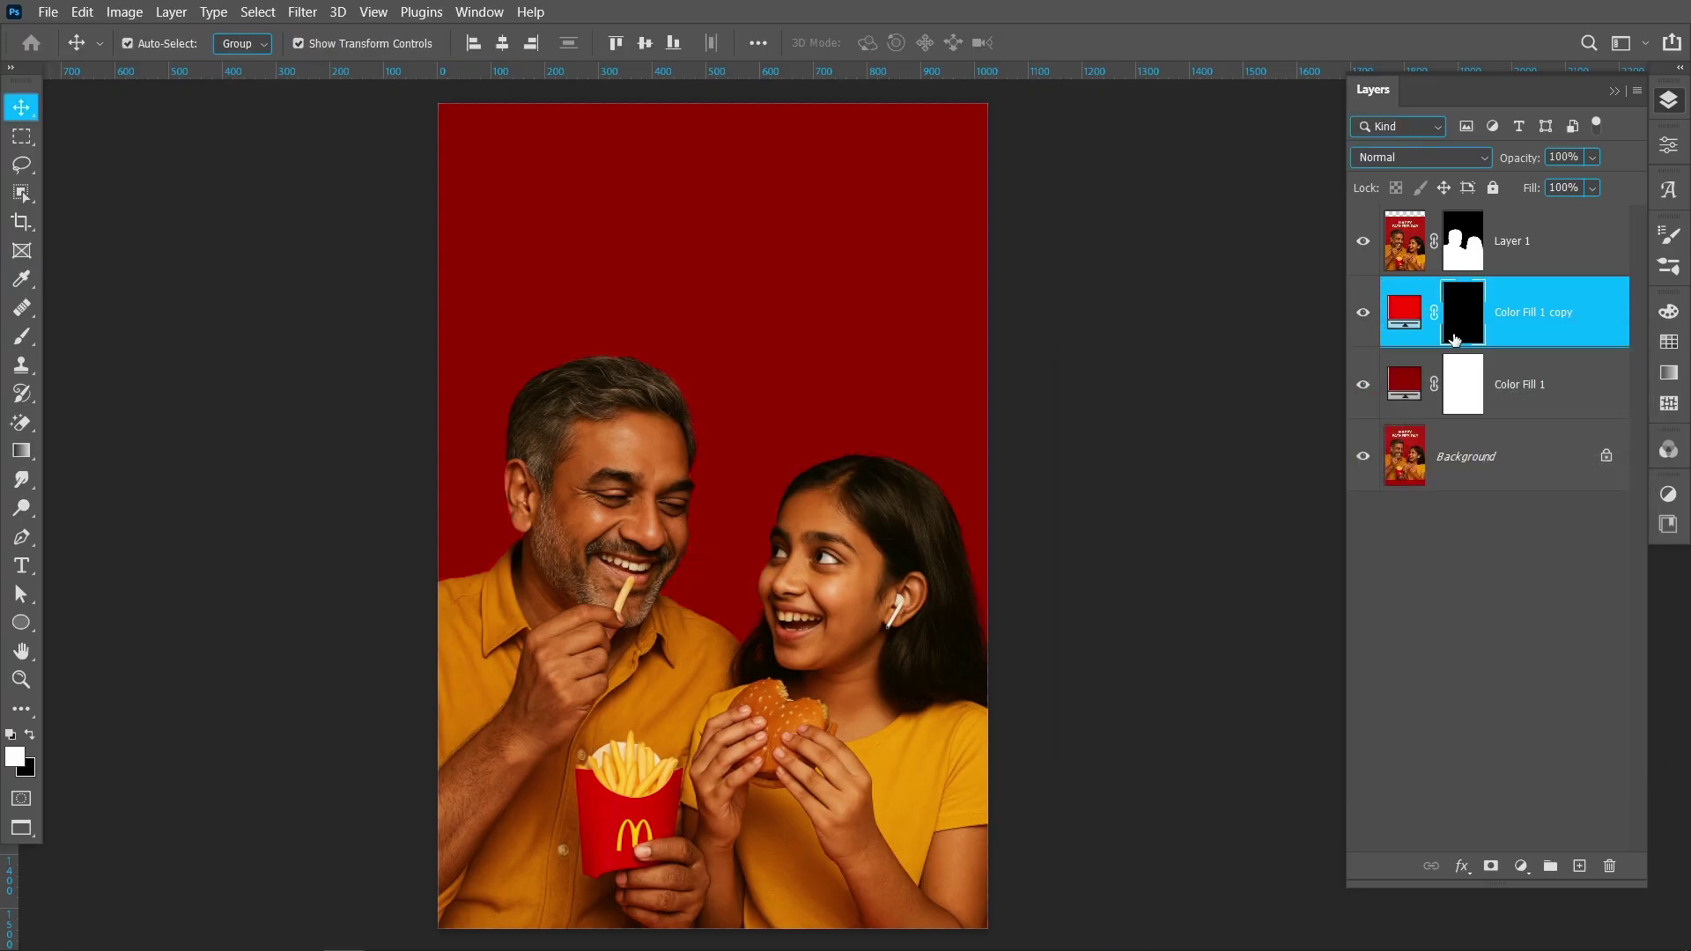
key("b")
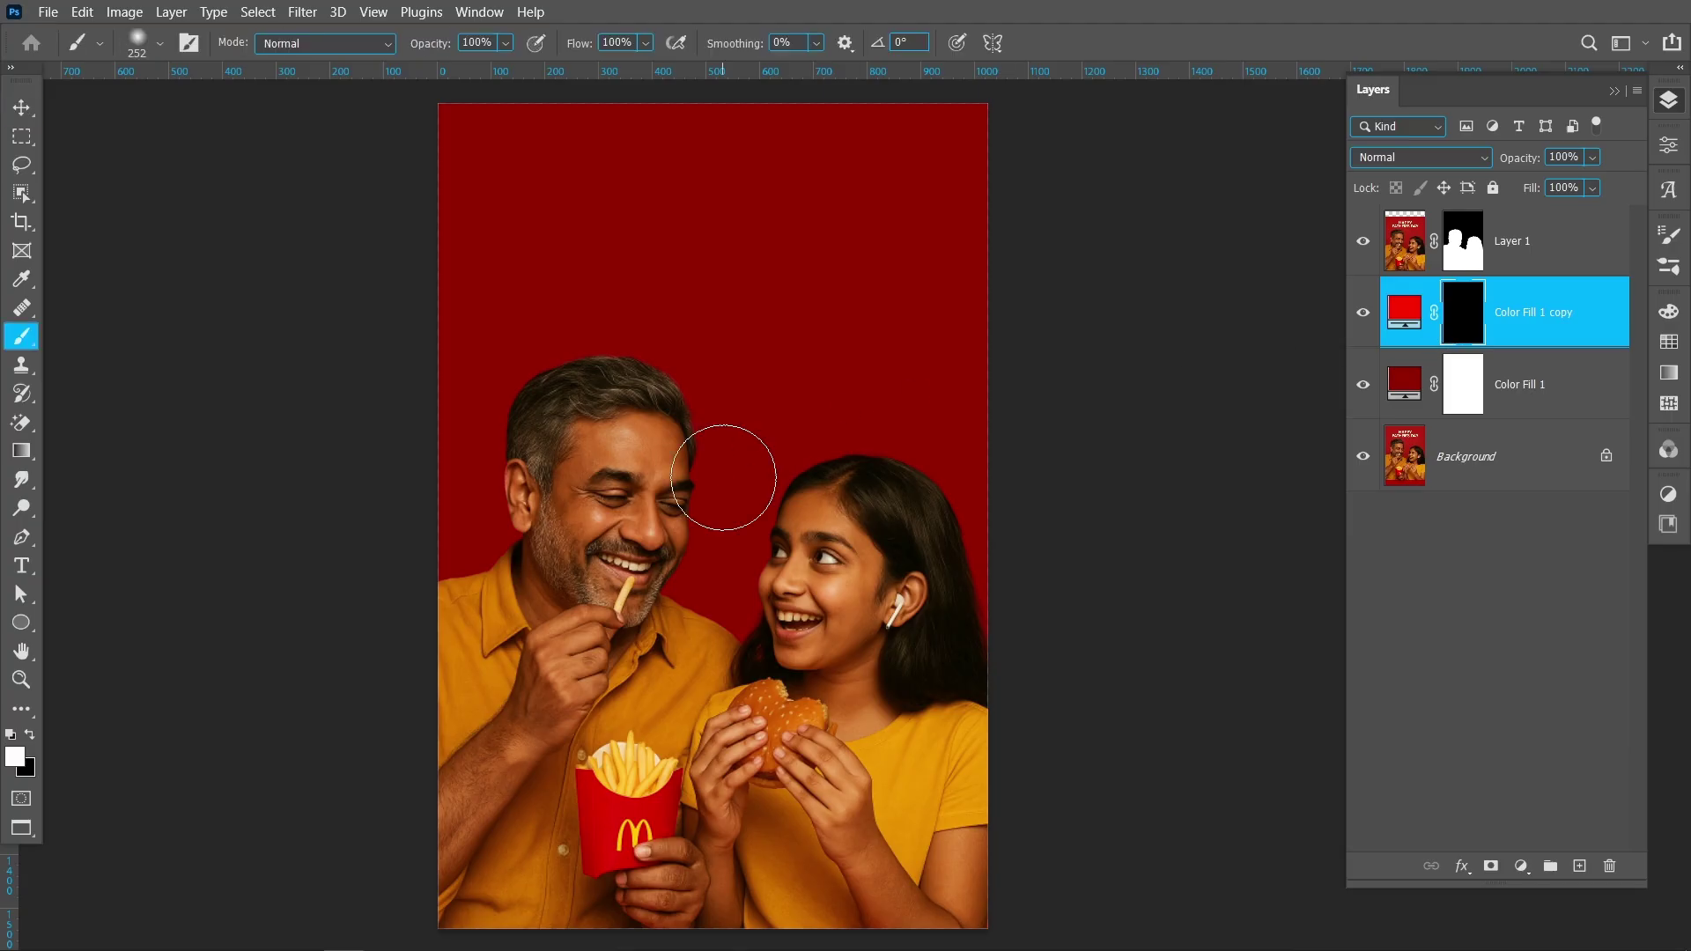
left_click_drag(741, 499, 874, 505)
left_click(726, 615)
mouse_move(727, 608)
left_mouse_down()
mouse_move(773, 608)
mouse_move(717, 573)
mouse_move(787, 573)
mouse_move(753, 515)
left_mouse_up()
left_click(706, 552)
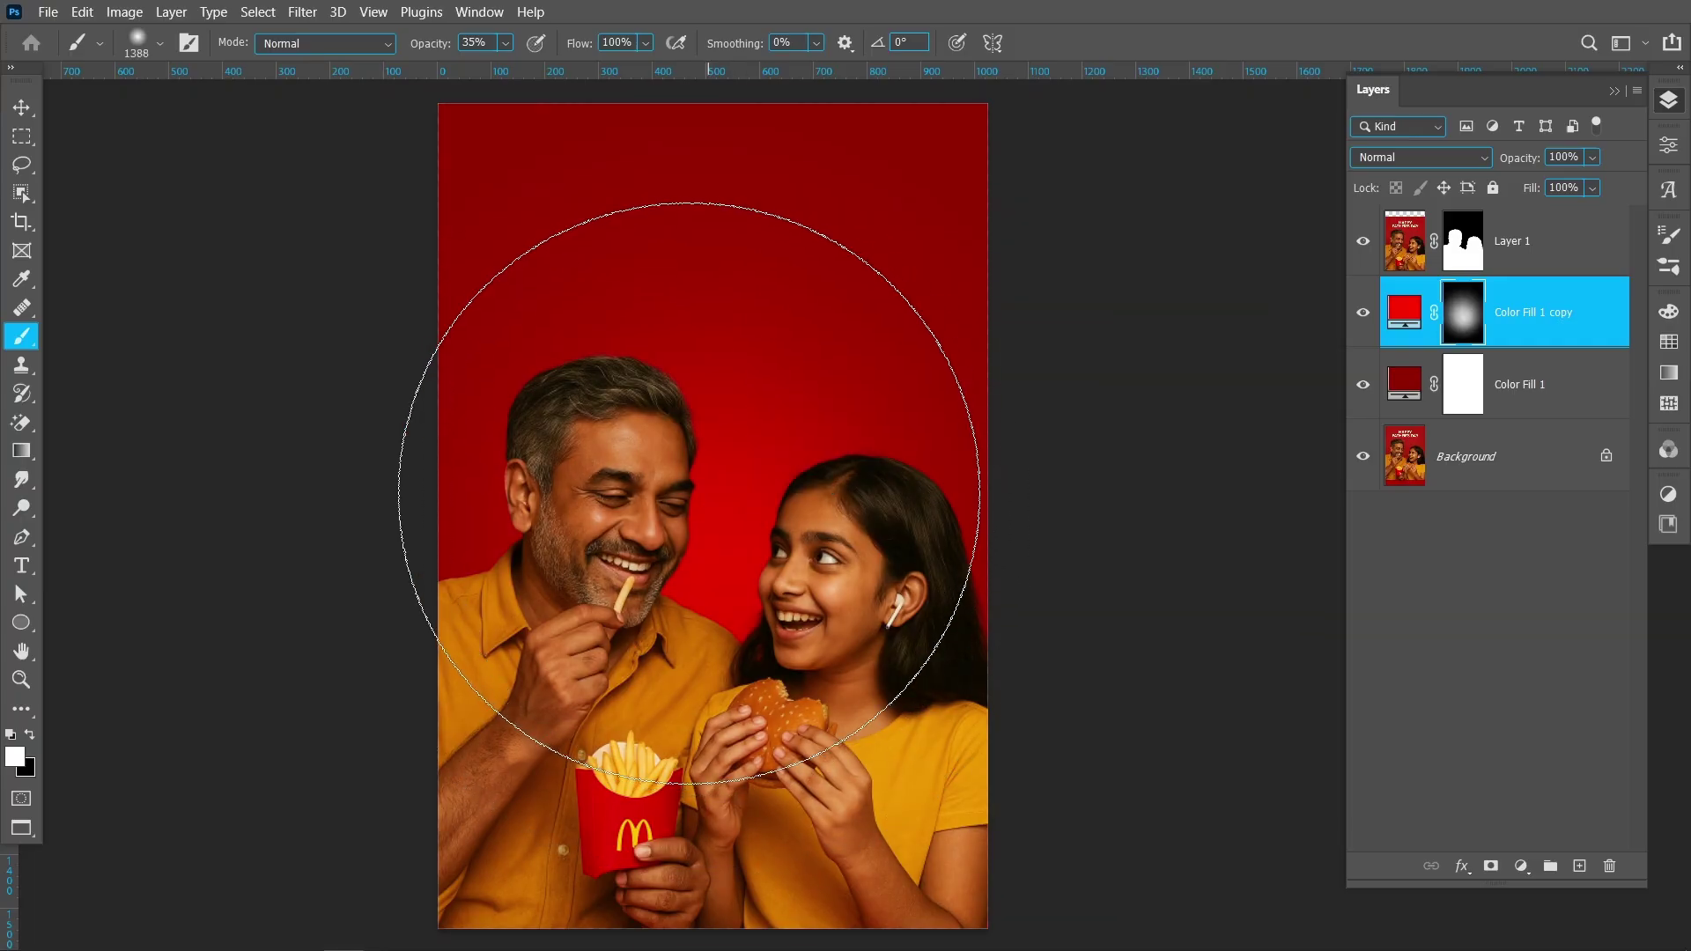
left_click(701, 479)
left_click(700, 480)
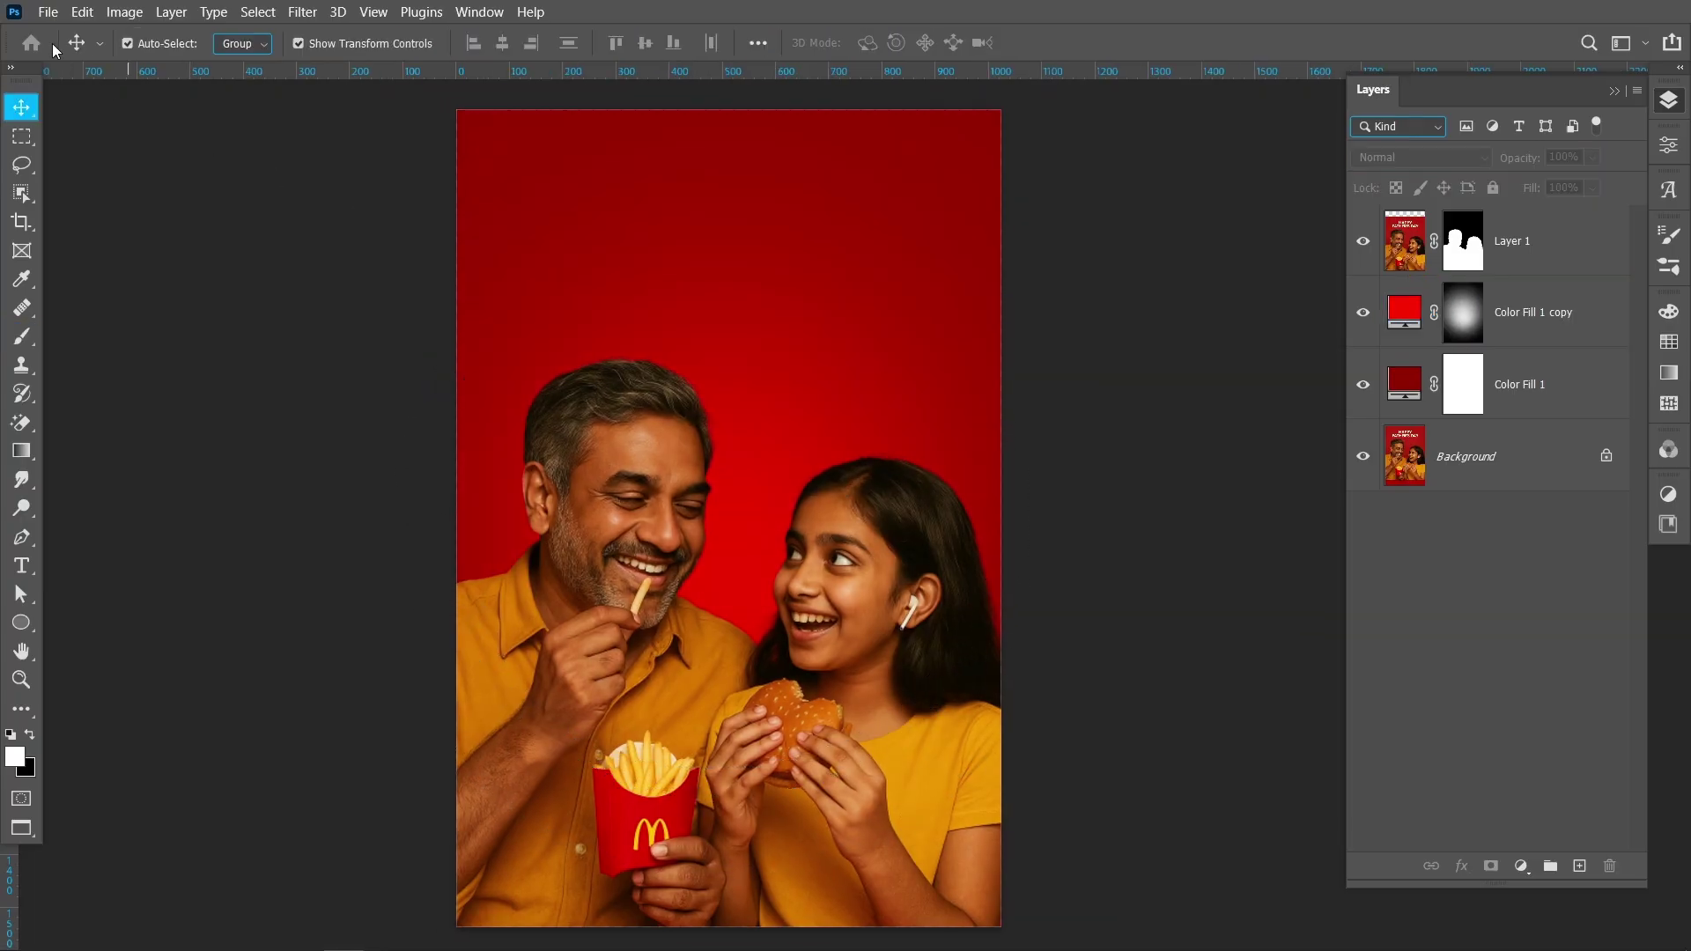
Place the McDonald's golden arches logo from Downloads as an embedded image
left_click(49, 10)
left_click(105, 426)
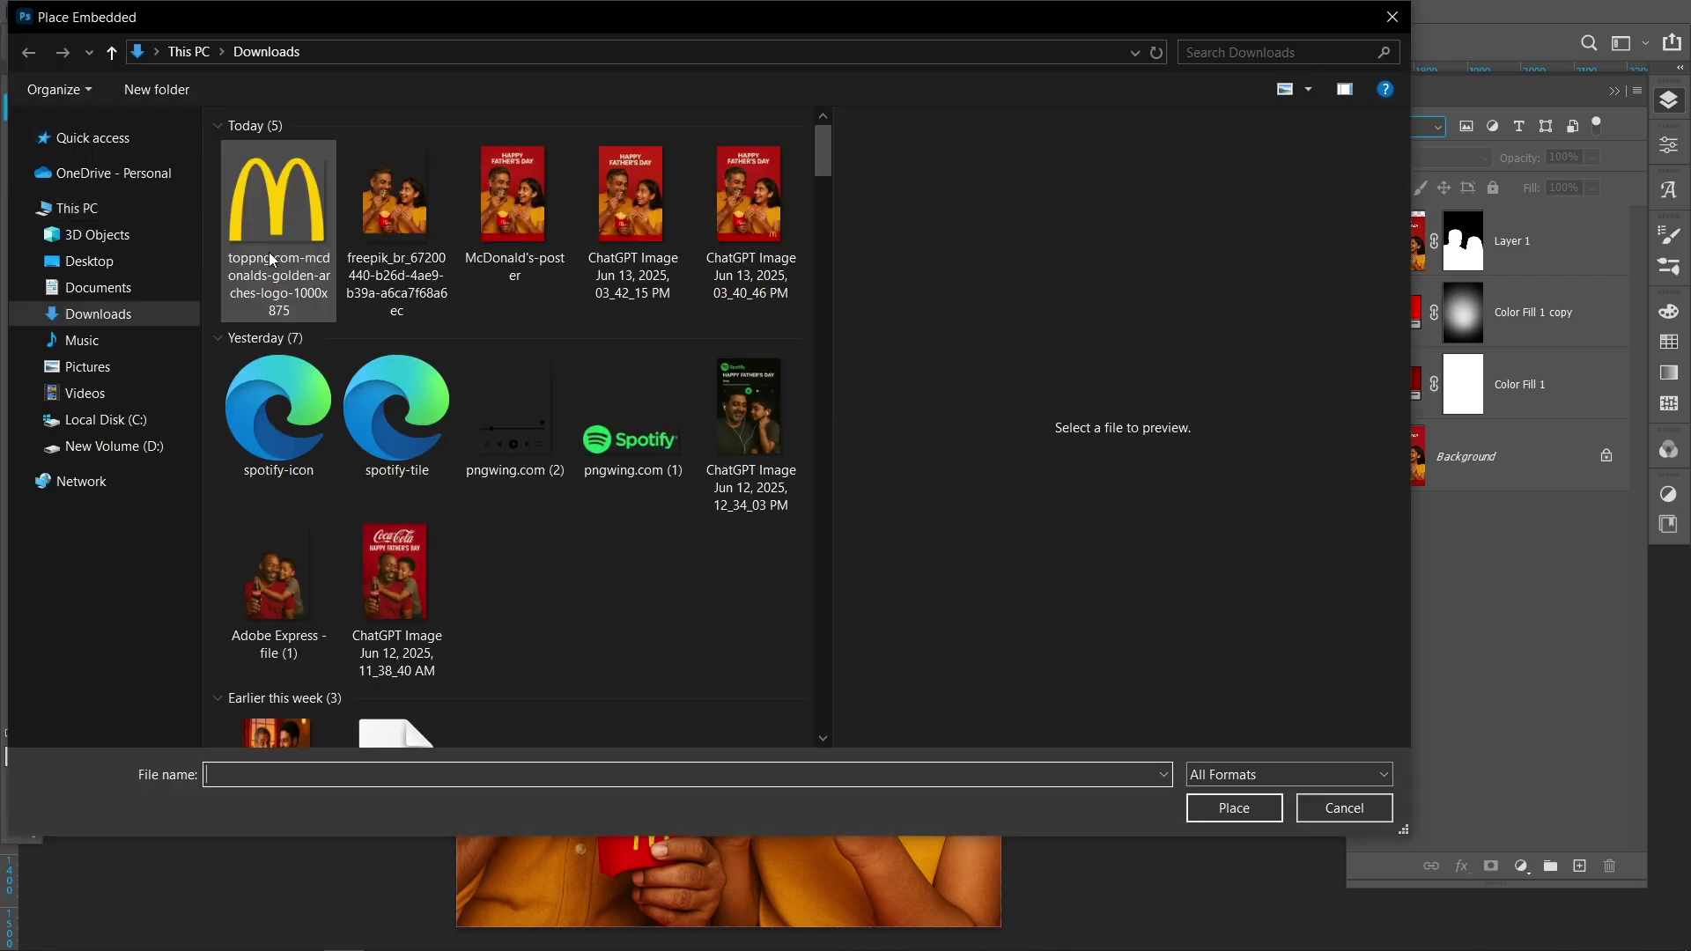
double_click(268, 252)
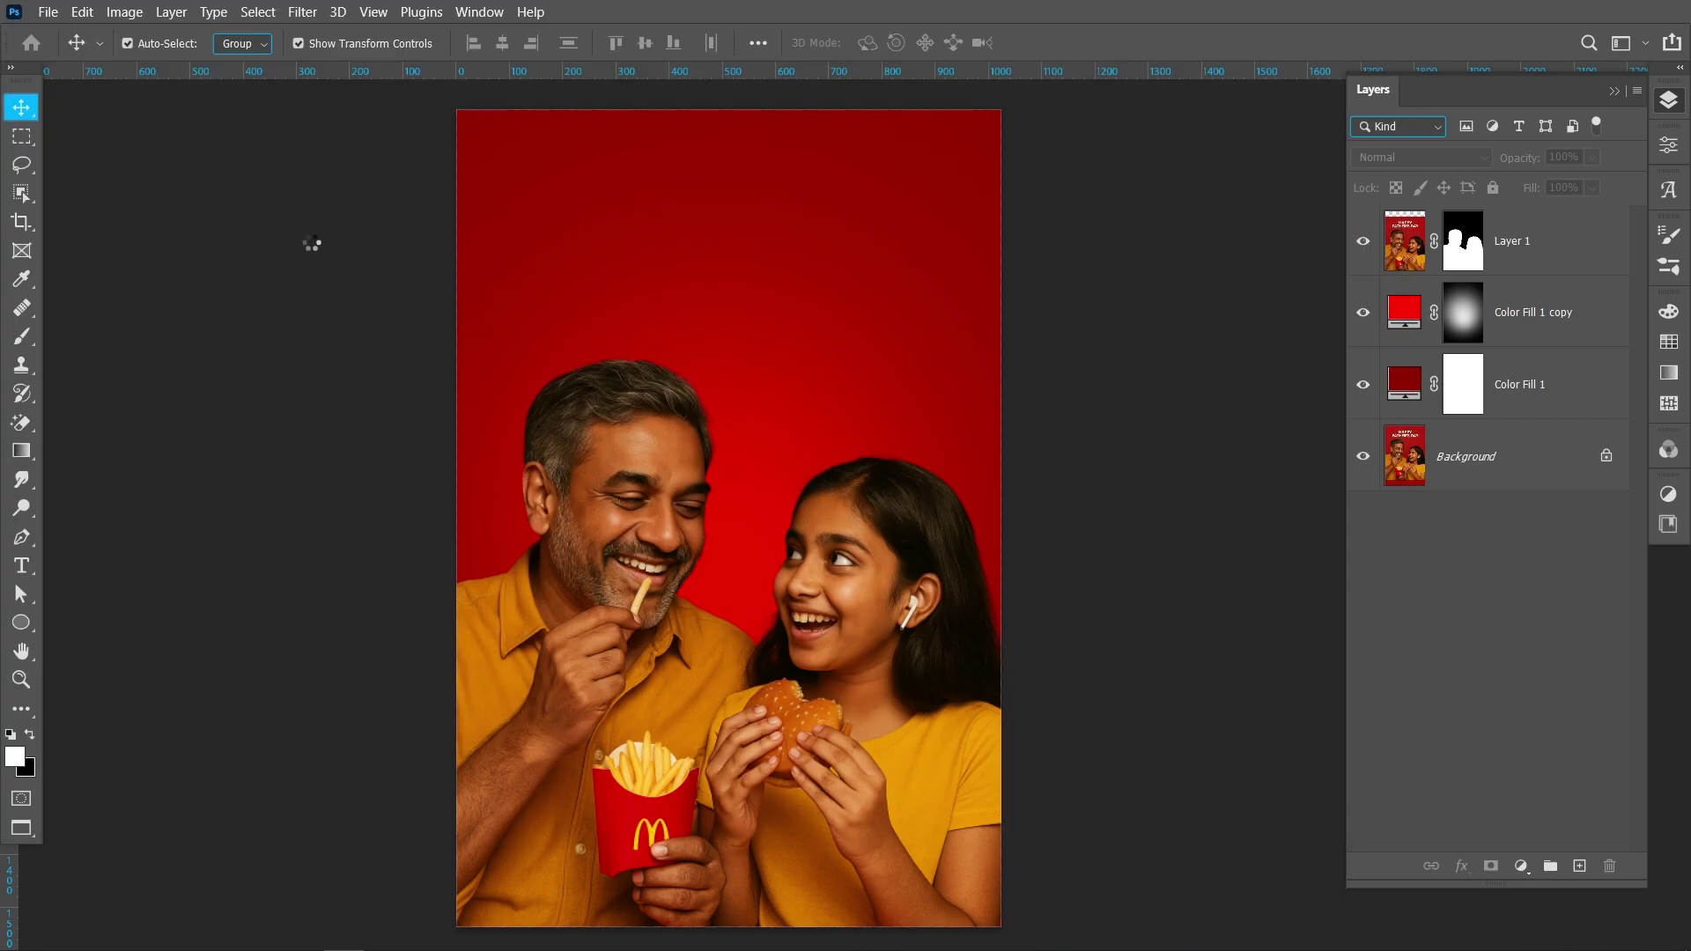
Stretch the arches to about 108.3% width and 171.5% height, then centre them horizontally and shift them slightly lower on the poster
left_click_drag(730, 285, 730, 208)
mouse_move(728, 753)
left_mouse_down()
mouse_move(737, 774)
mouse_move(721, 619)
mouse_move(722, 784)
left_mouse_up()
left_click_drag(723, 405, 728, 578)
left_click_drag(980, 603, 1024, 608)
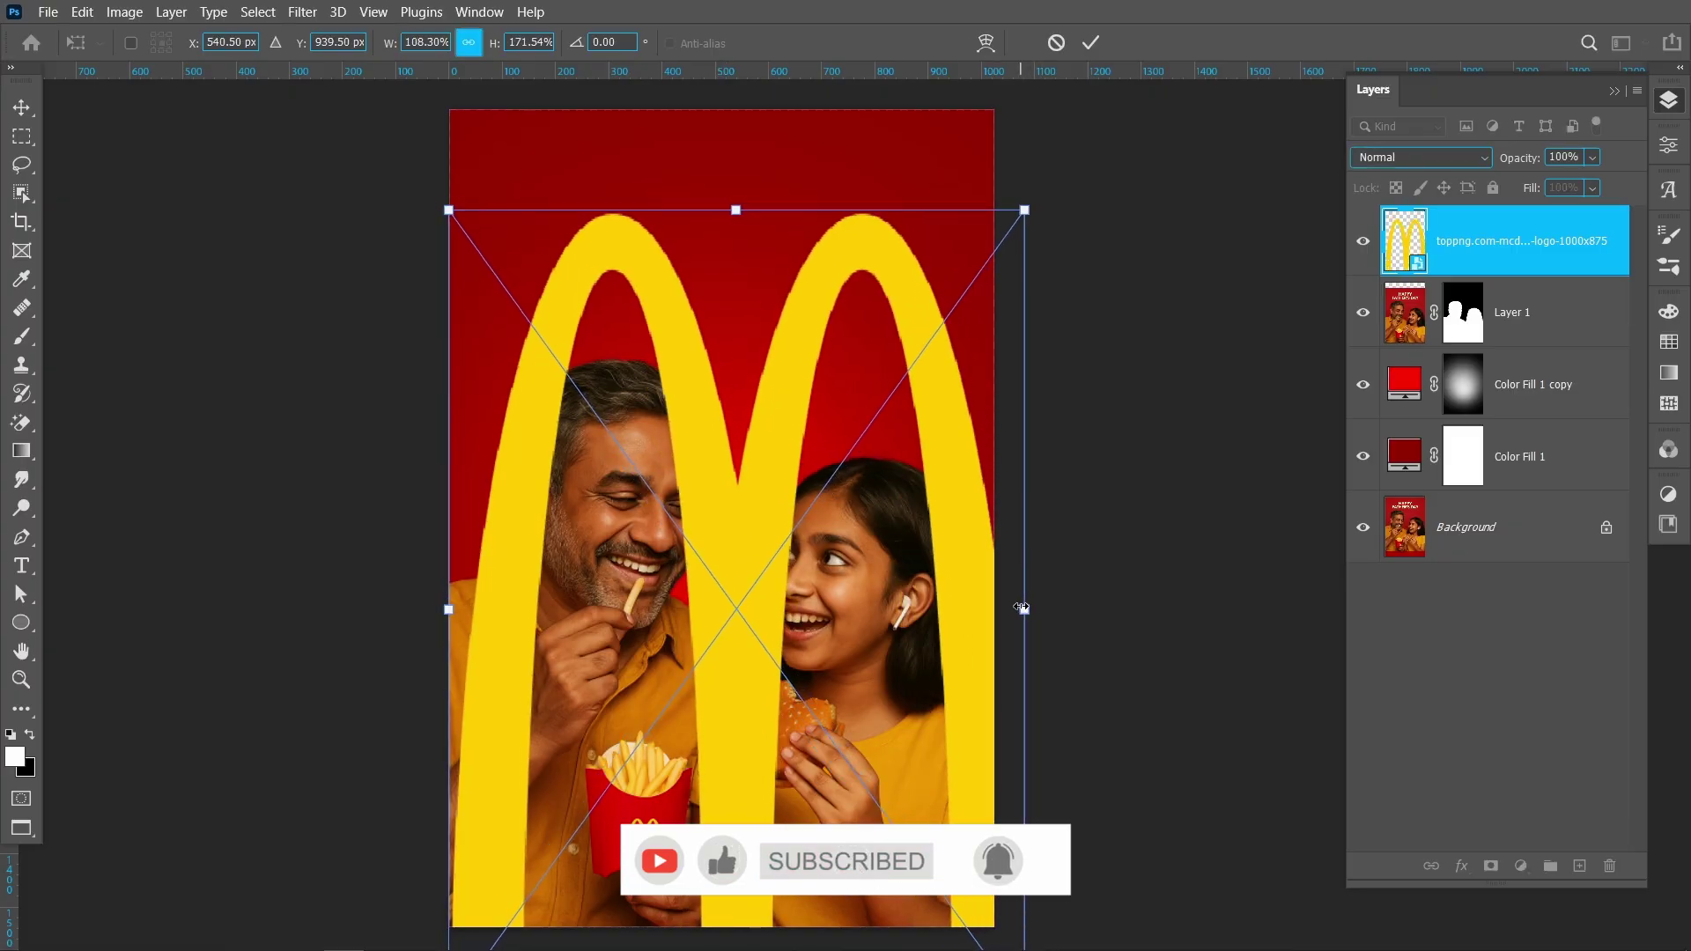
left_click(1089, 43)
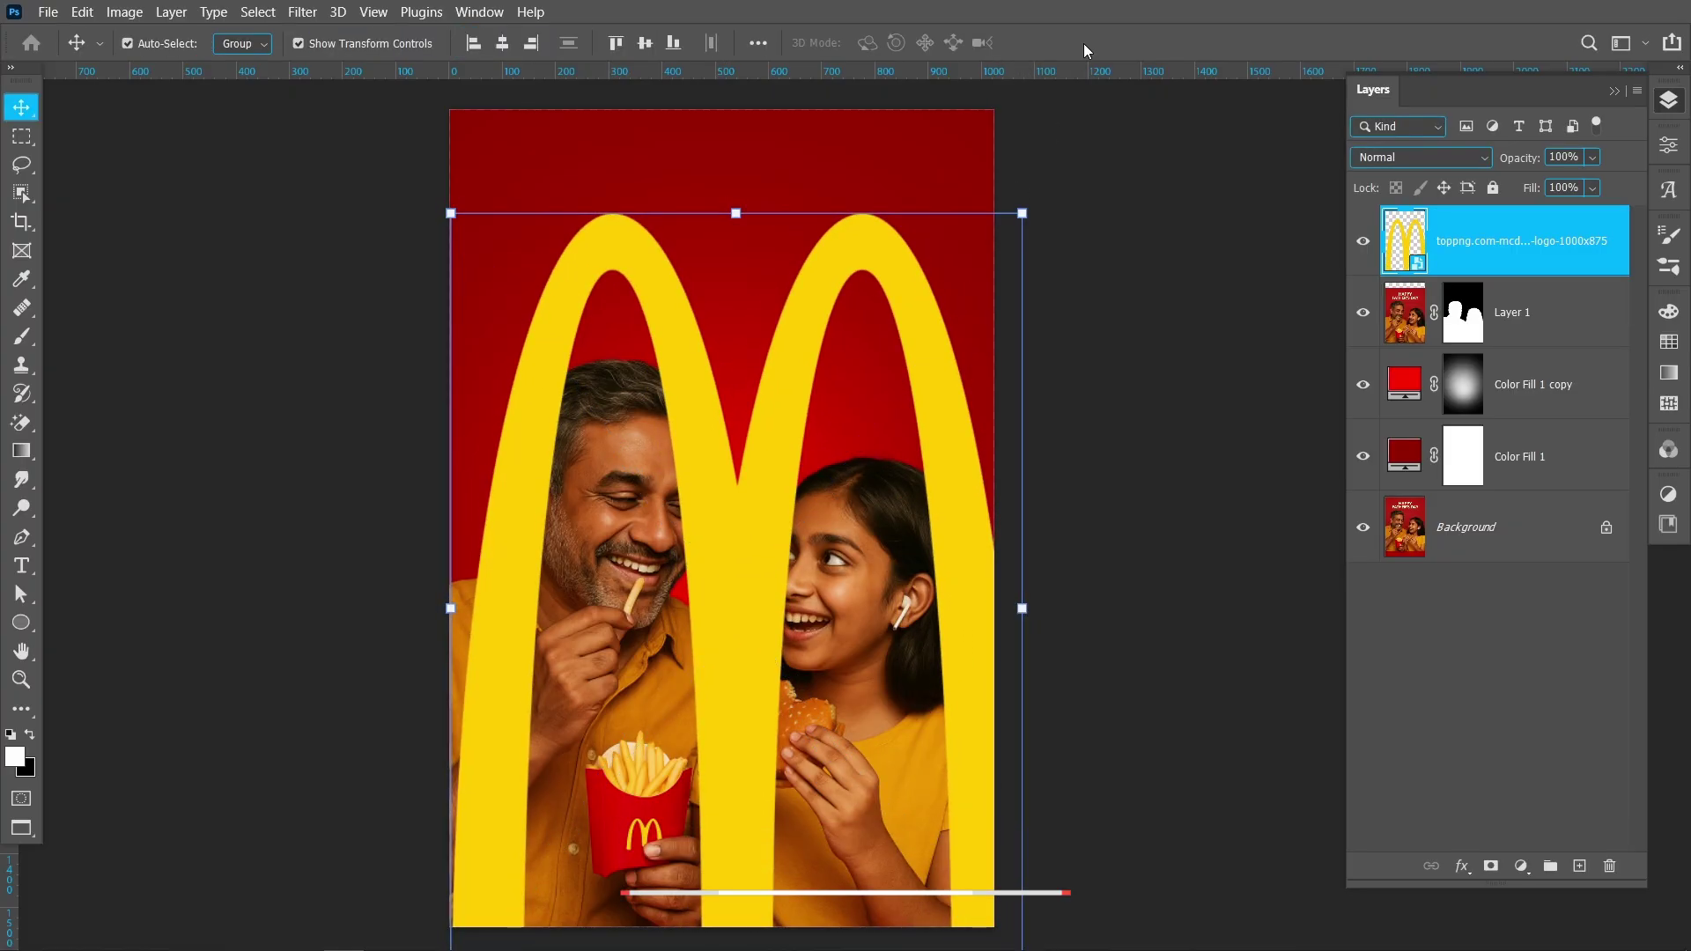
left_click(503, 44)
left_click_drag(799, 284, 789, 304)
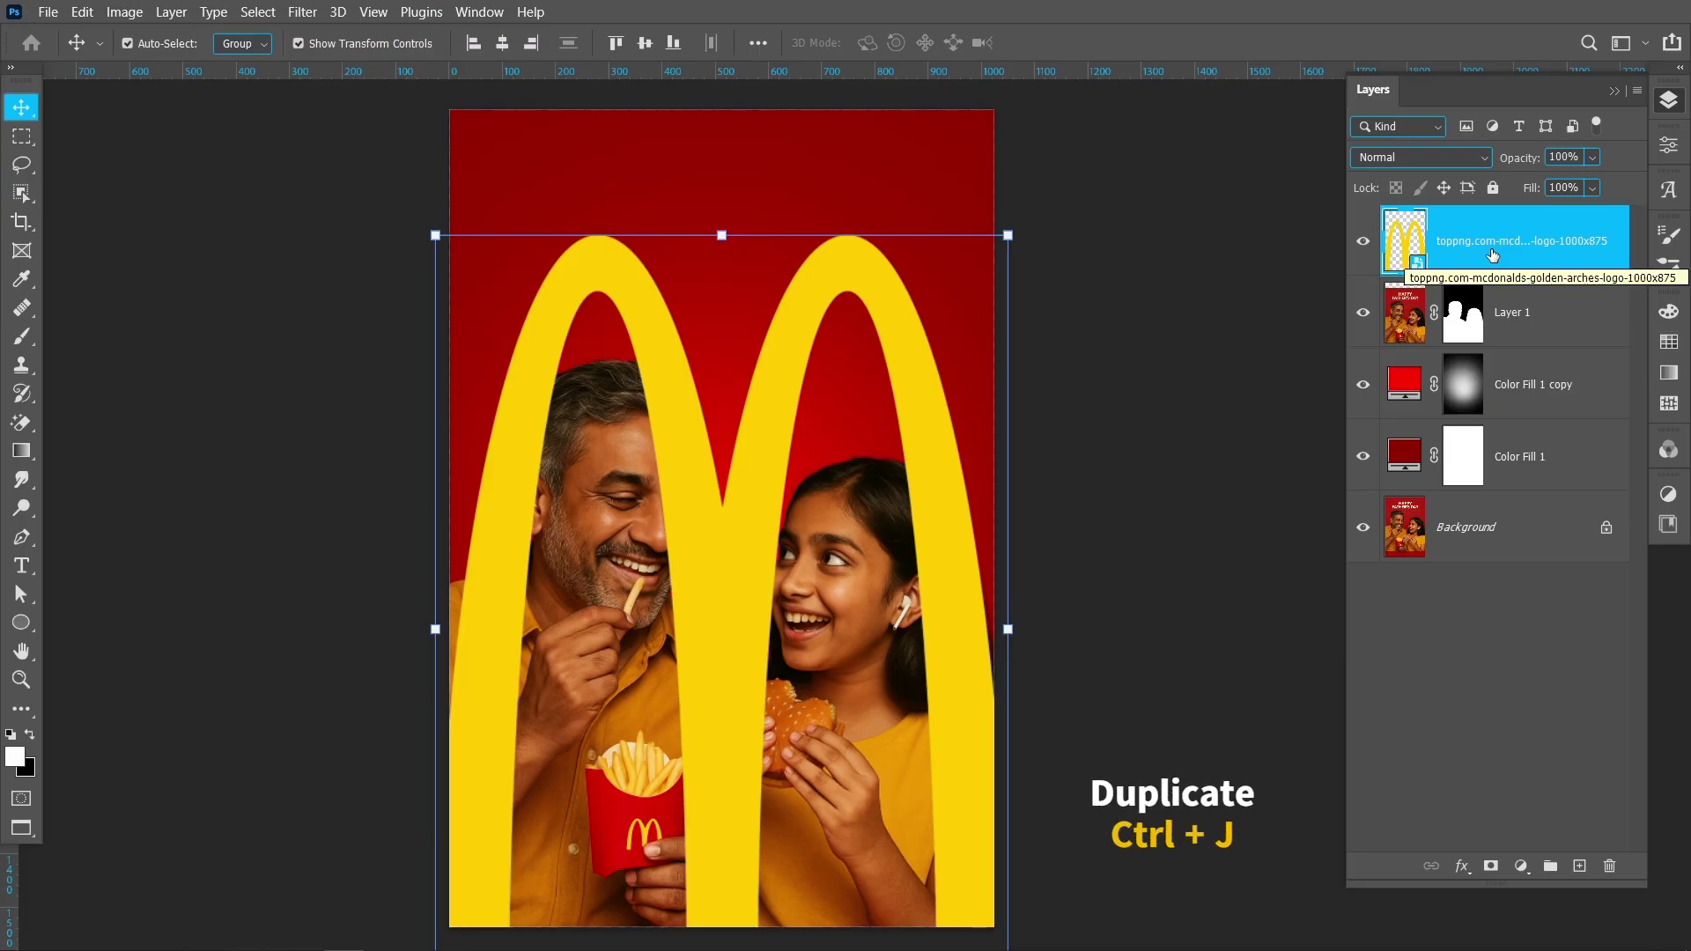
Duplicate the arches logo layer and move the original between Color Fill 1 copy and Color Fill 1
key("ctrl+j")
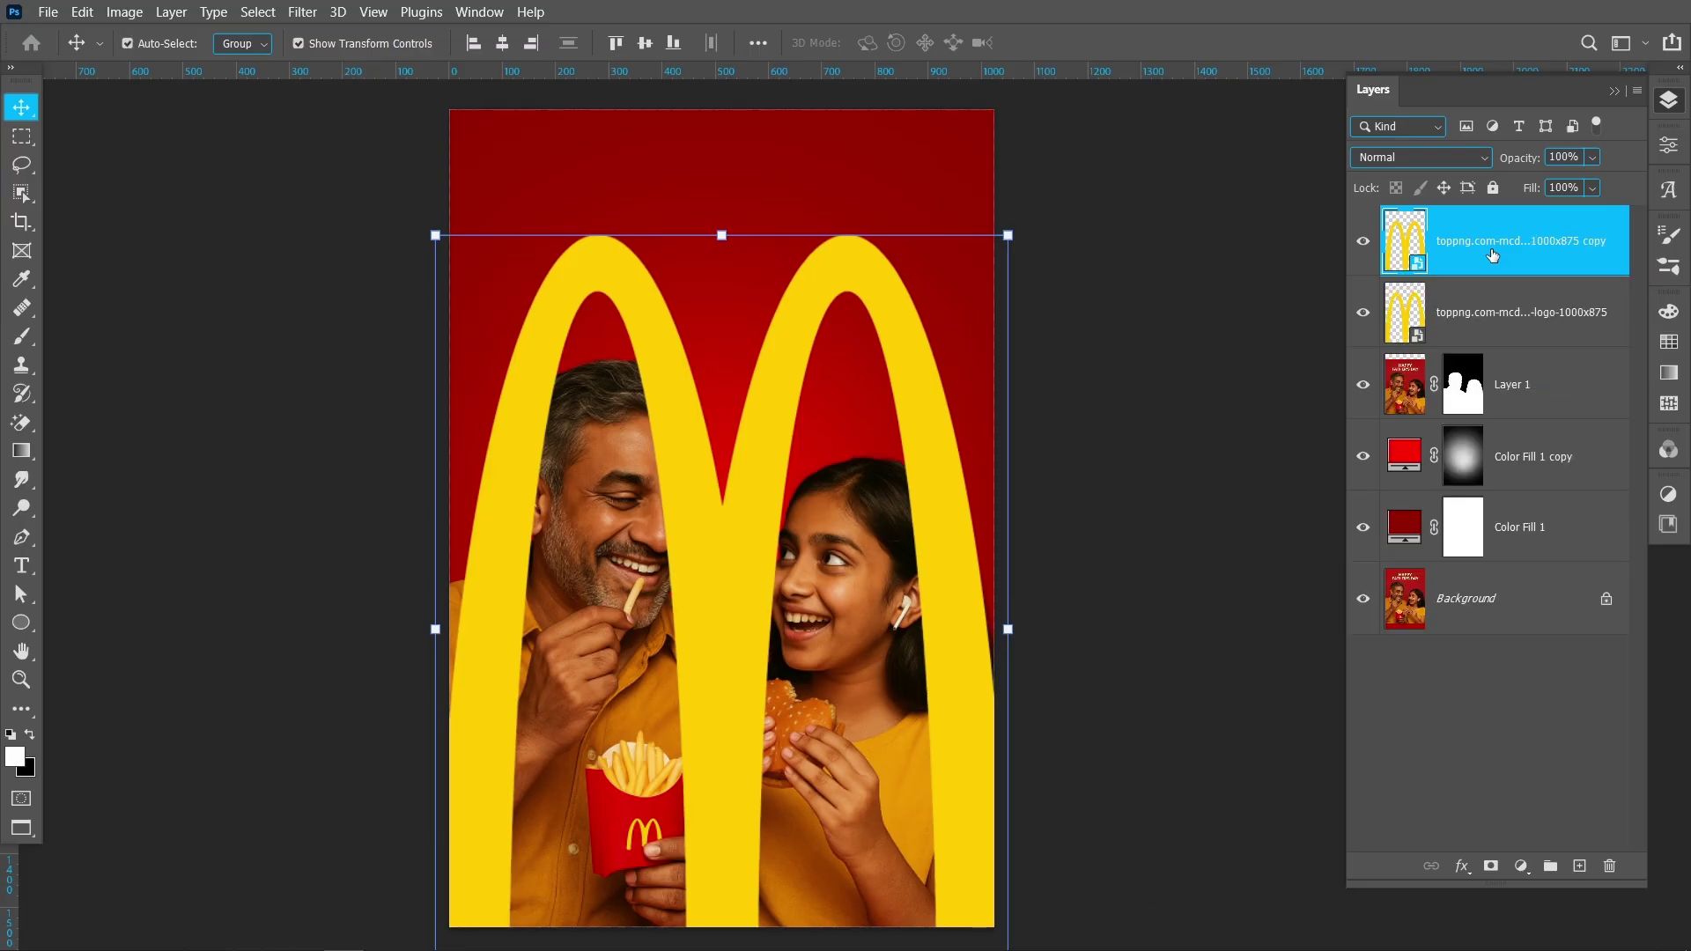
left_click_drag(1500, 312, 1506, 512)
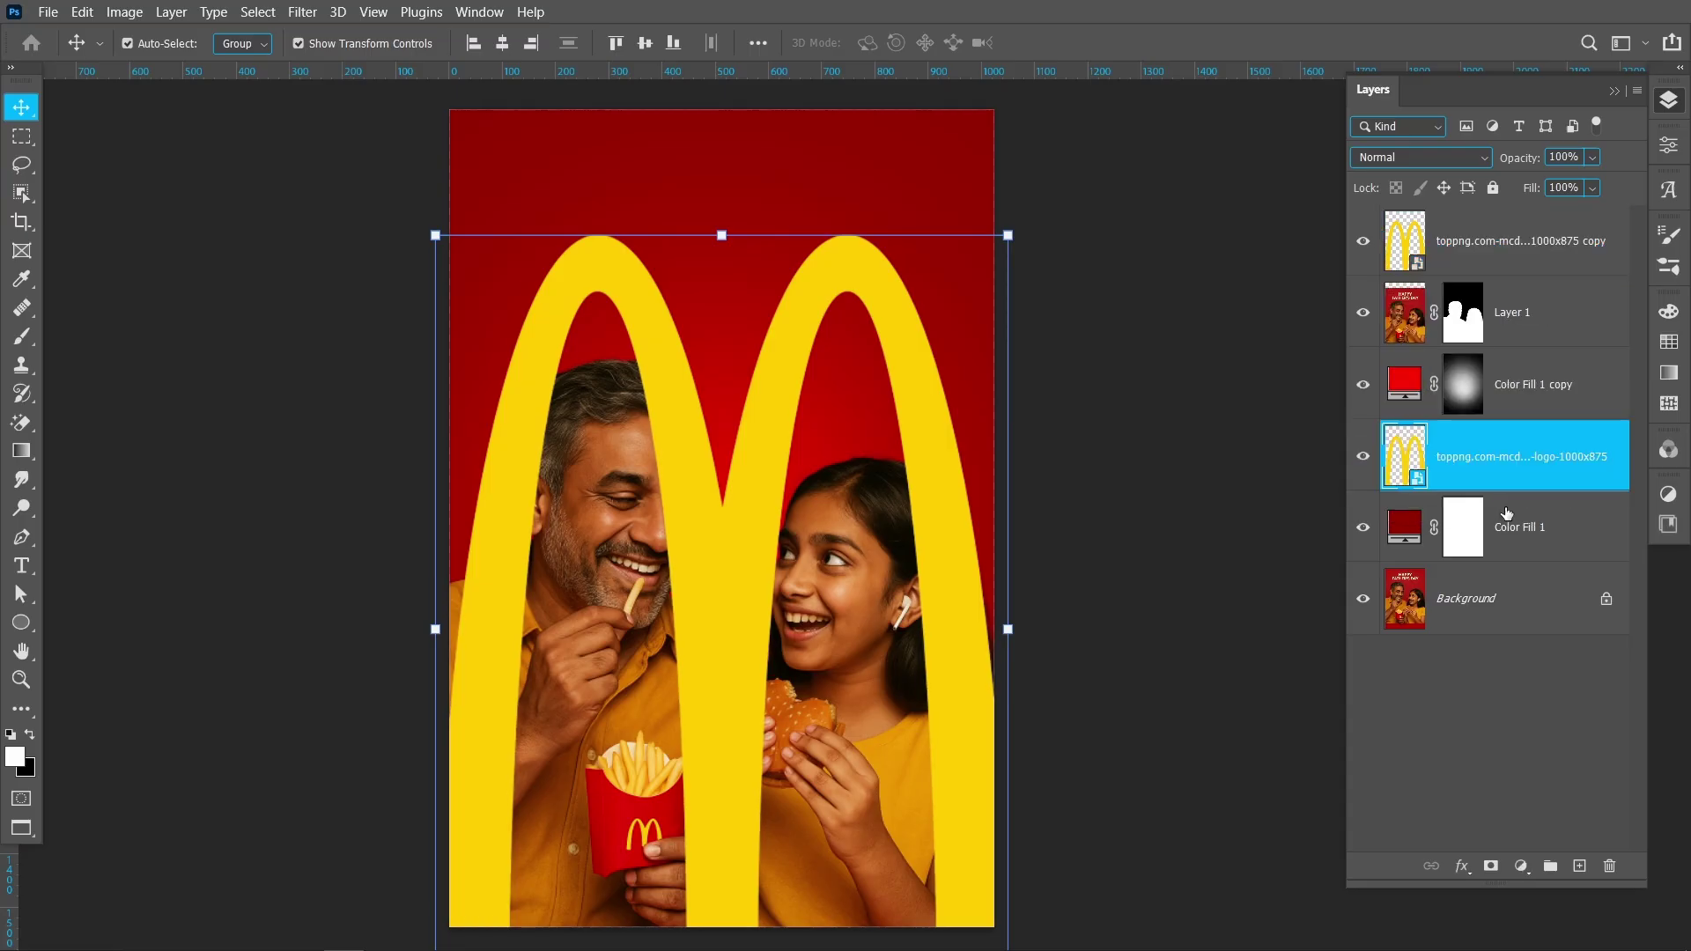
left_click(1486, 460, "ctrl")
Load Layer 1's mask as a selection and add it as a mask on the top arches copy
left_click(1462, 256)
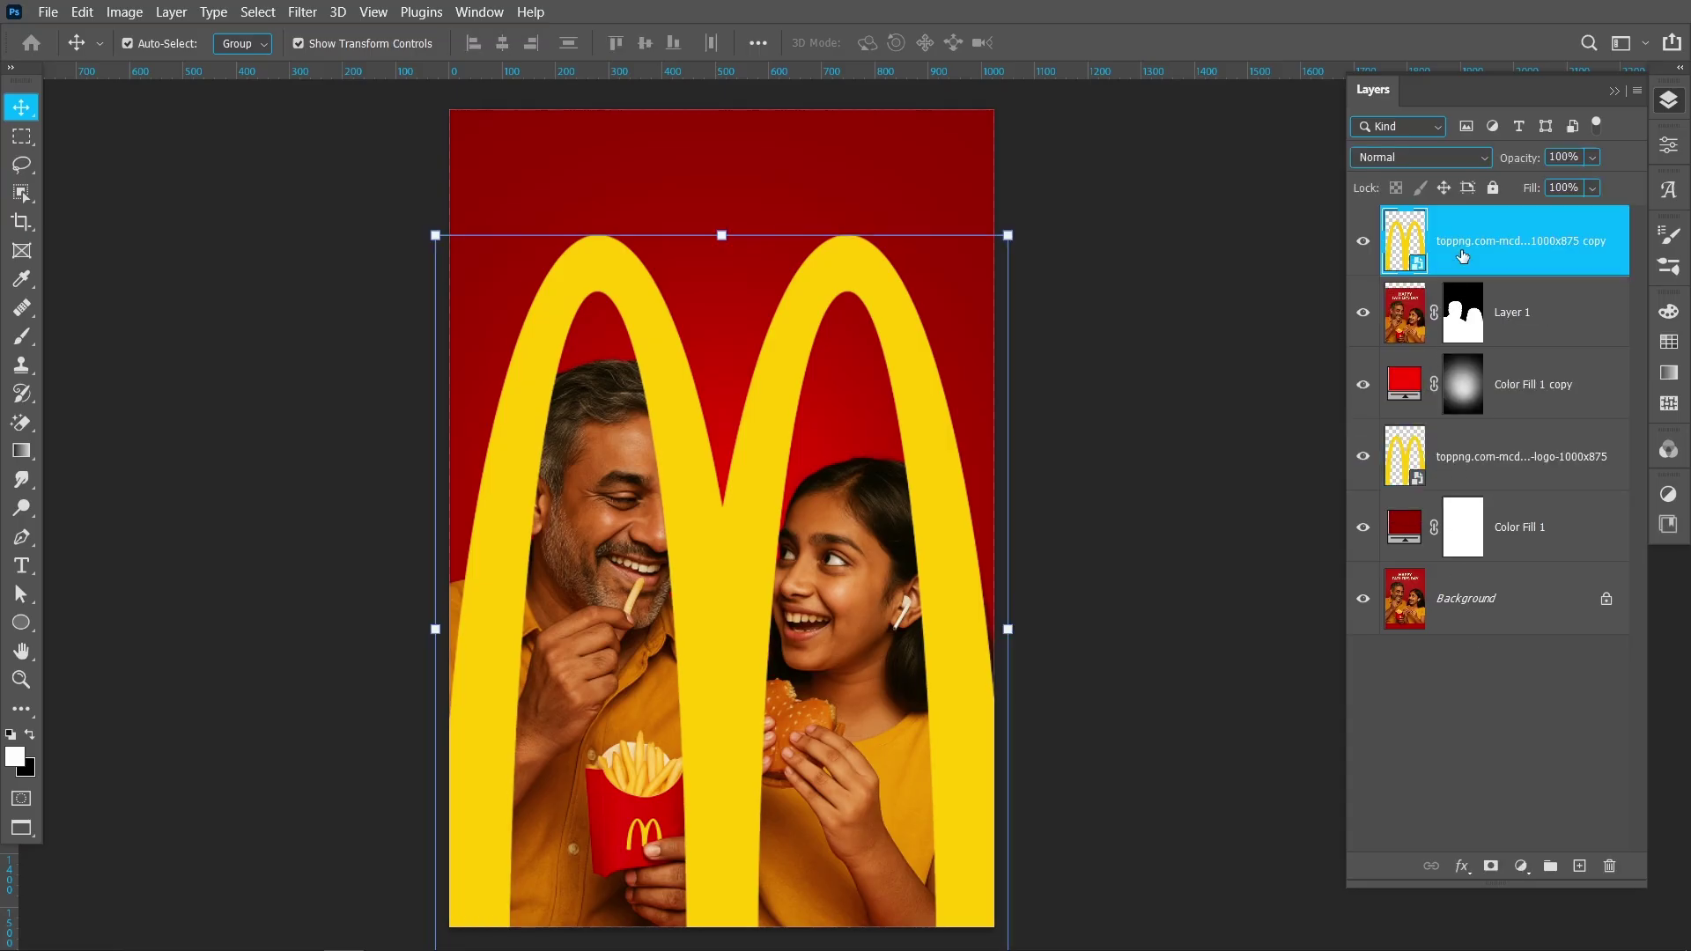
left_click(1457, 319, "ctrl")
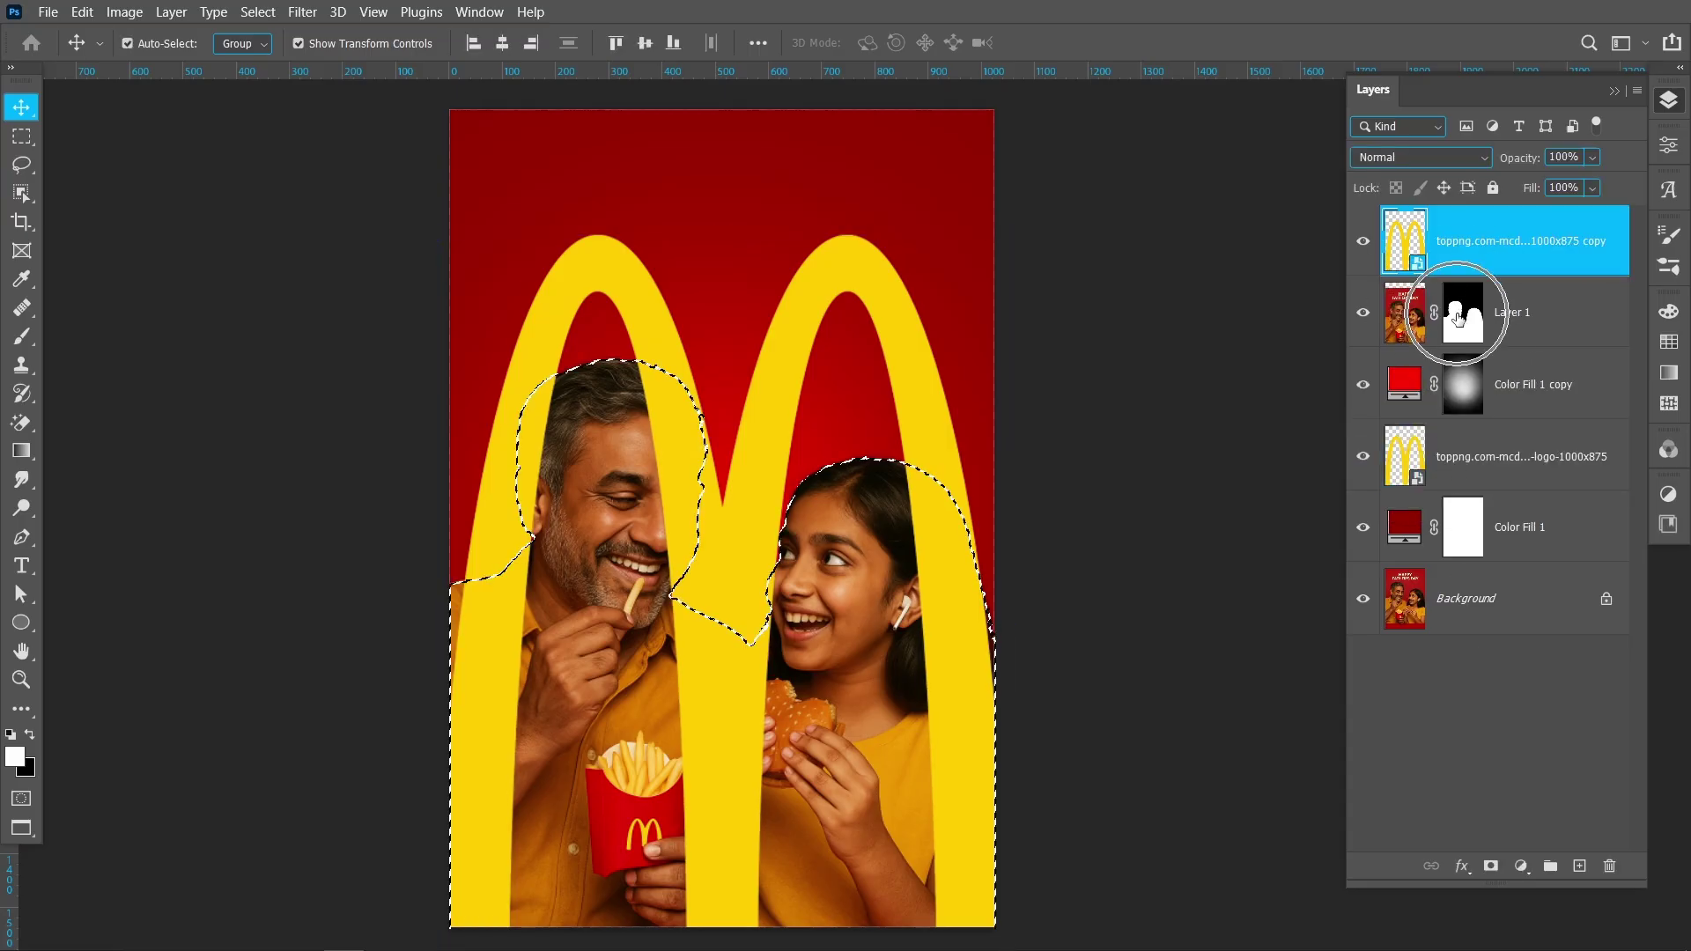
left_click(1489, 867)
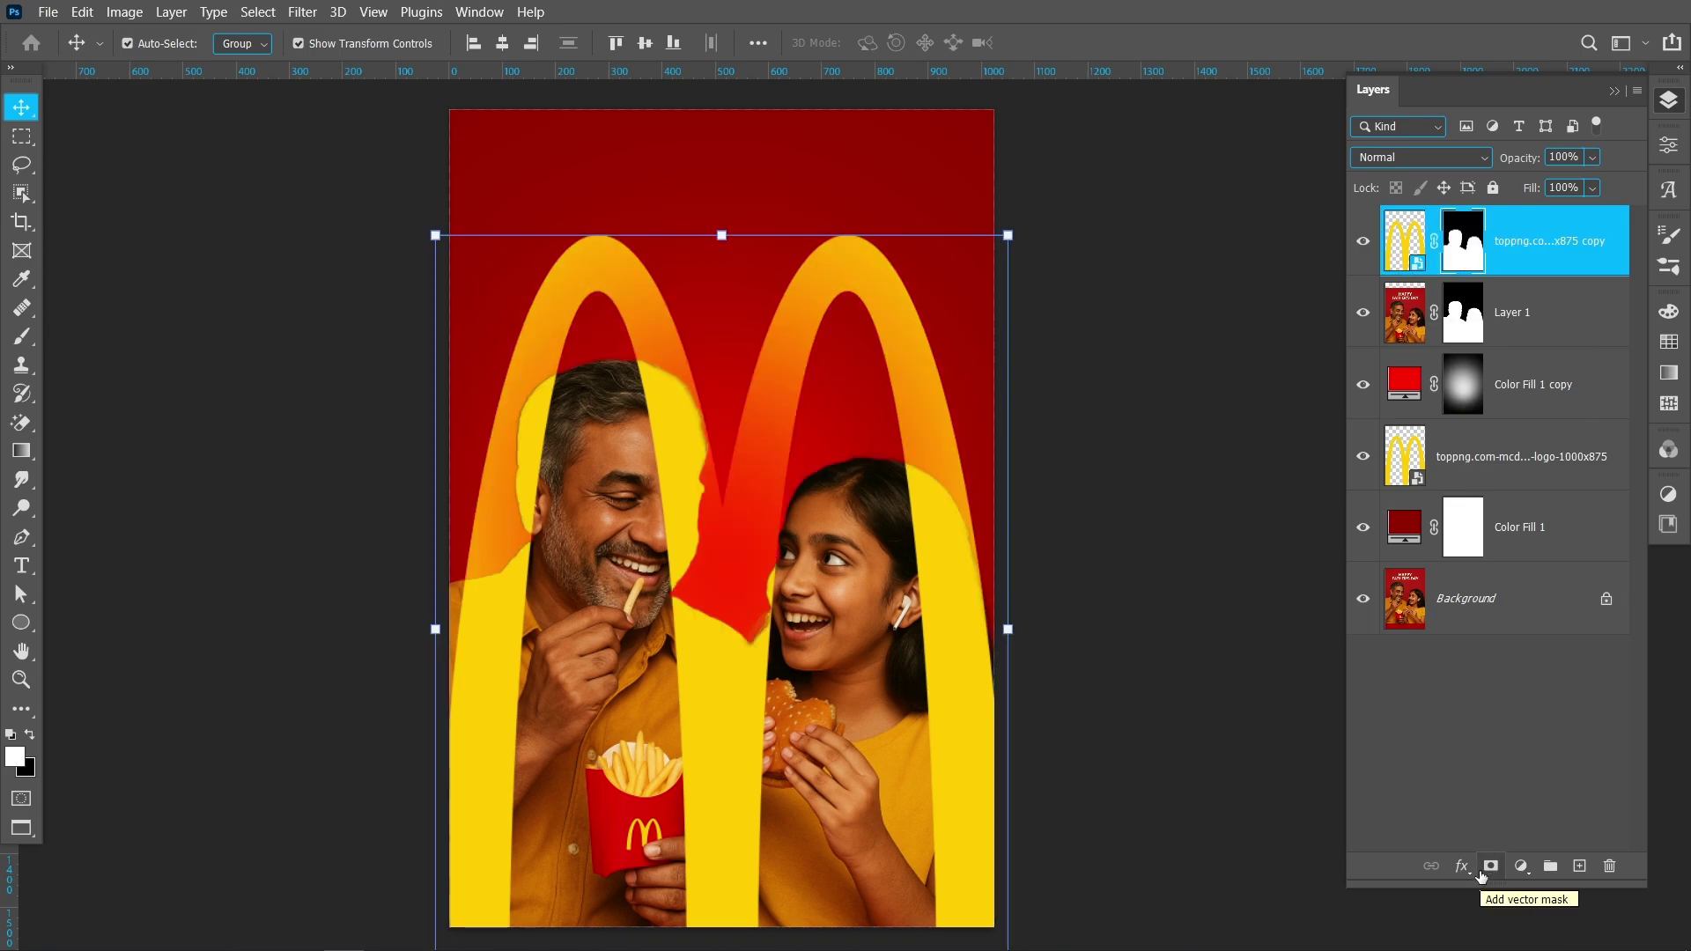
Paint black on the arches copy's mask with a 100% hardness, 100% opacity brush, hiding the middle leg and the yellow over the father's head
key("b")
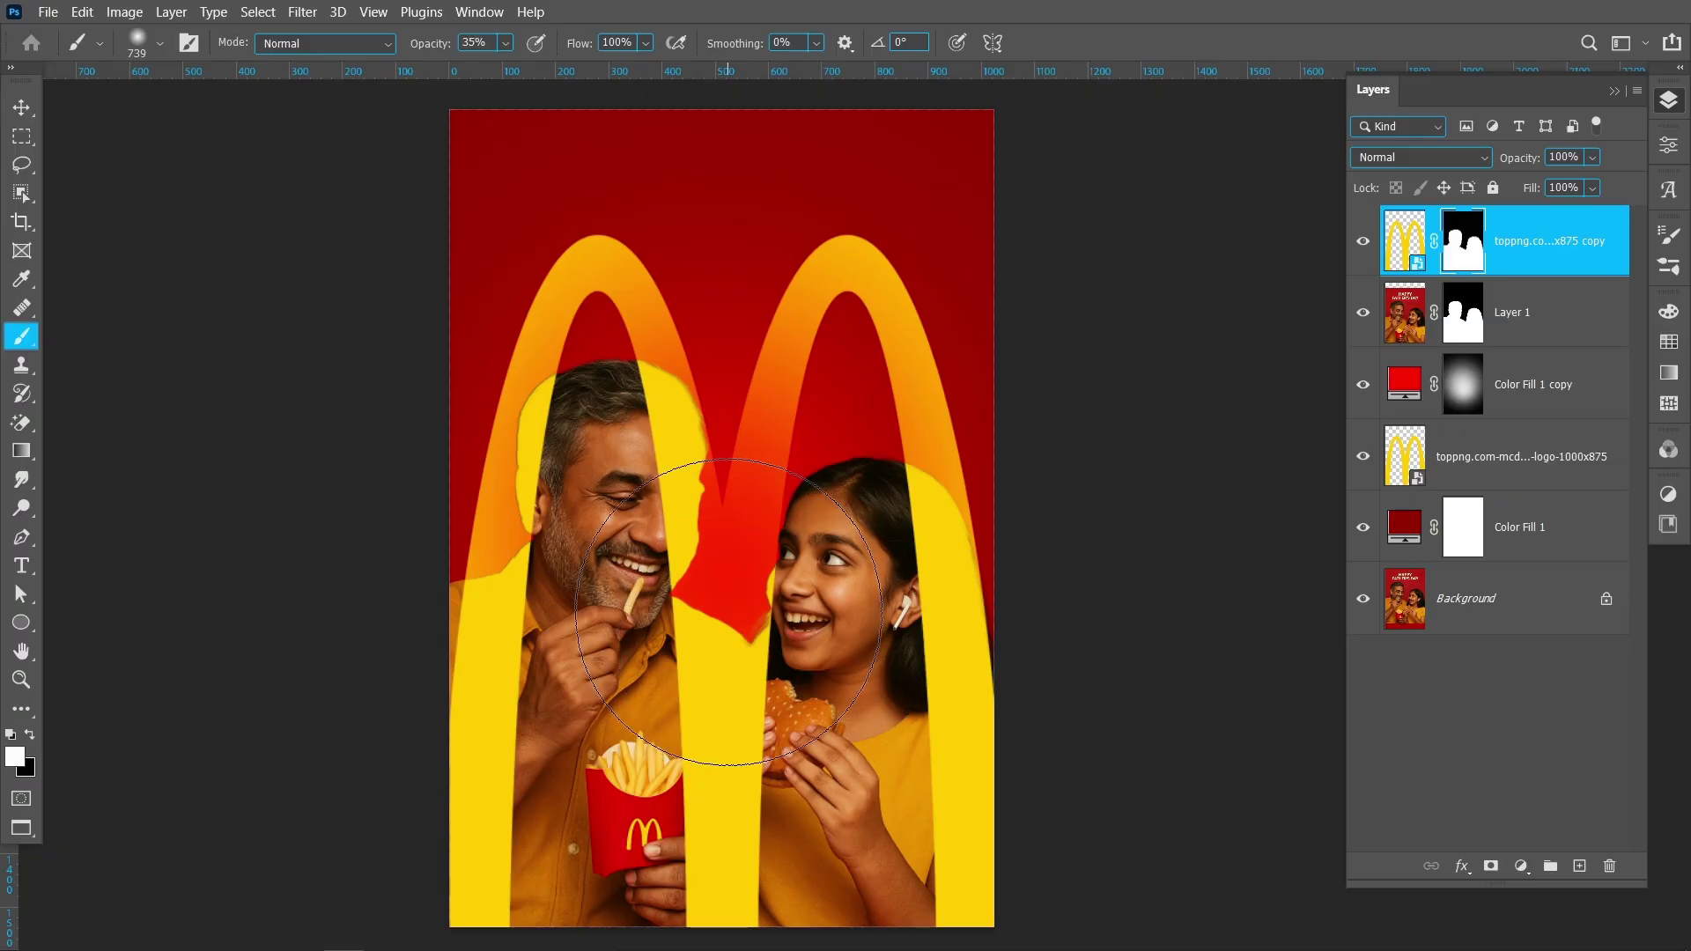
right_click(786, 621)
left_click_drag(844, 657, 969, 655)
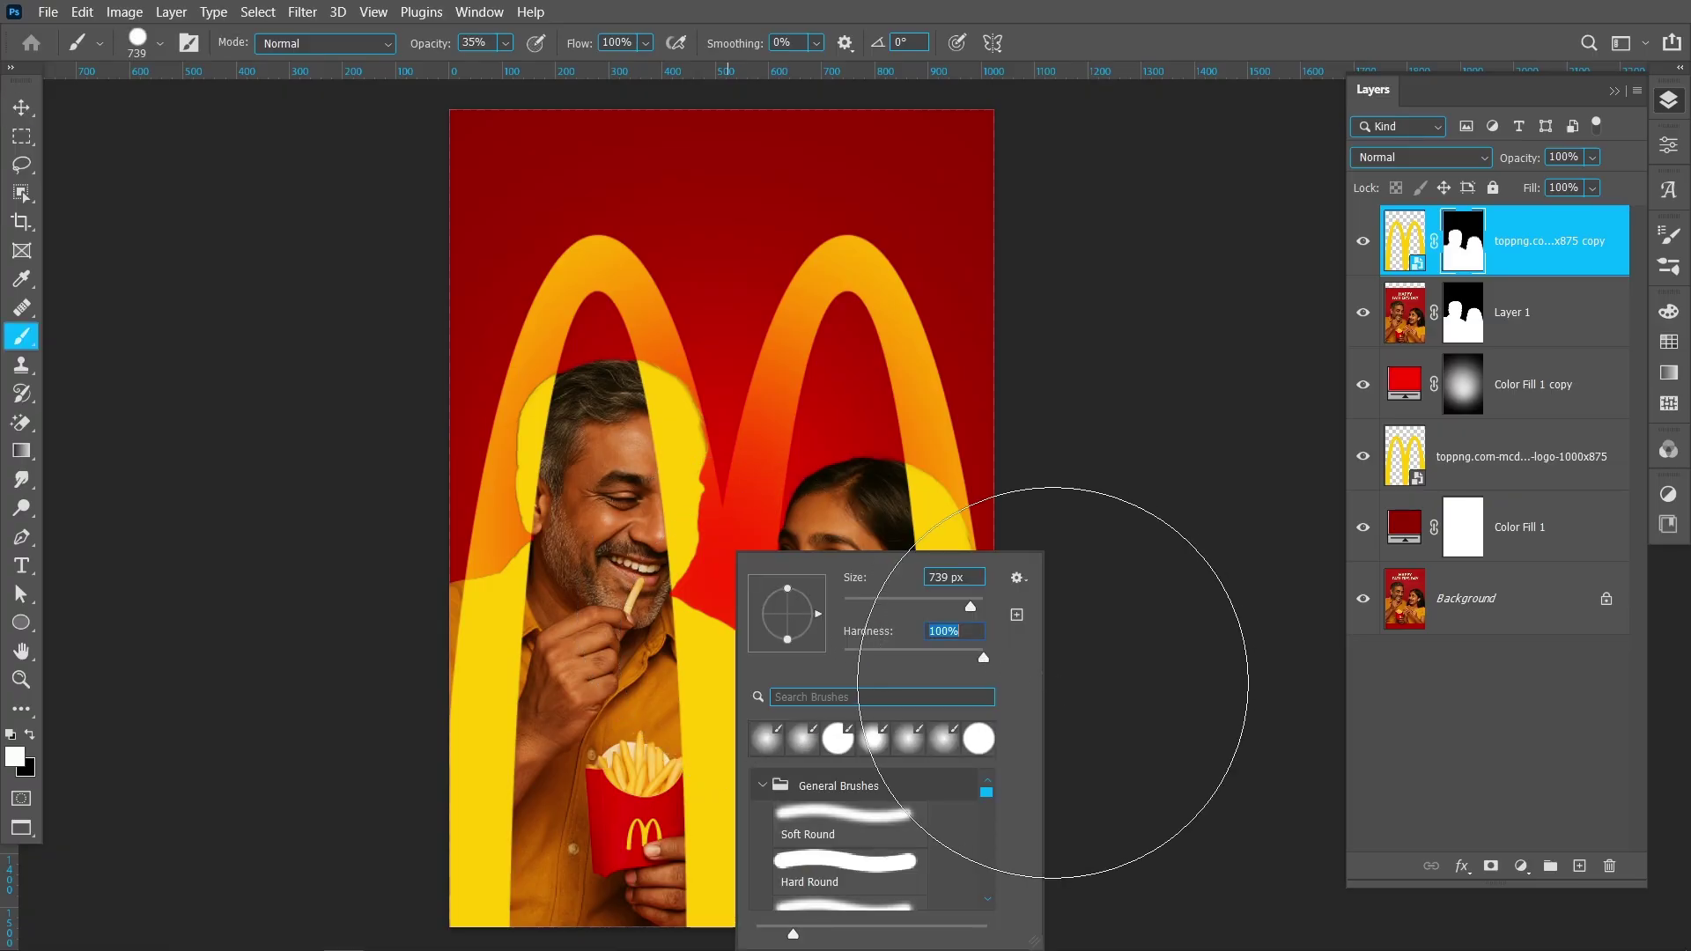
key("Return")
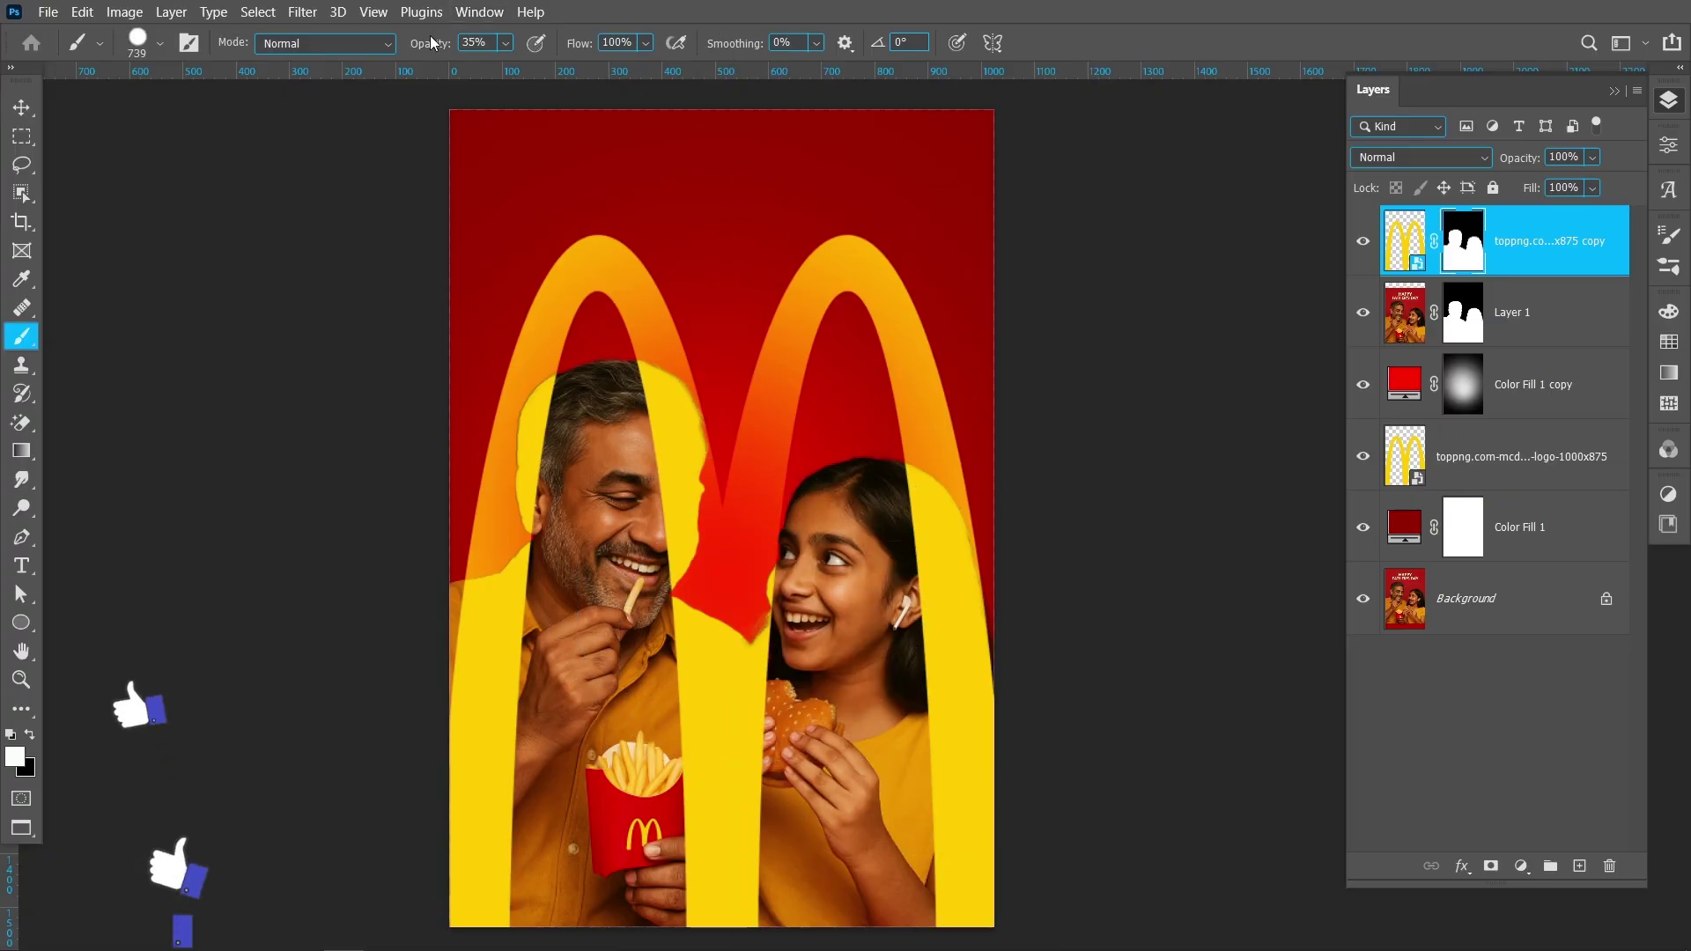
key("0")
left_click_drag(731, 597, 480, 602)
key("x")
mouse_move(695, 891)
left_mouse_down()
mouse_move(739, 904)
mouse_move(709, 696)
left_mouse_up()
left_click_drag(661, 399, 695, 487)
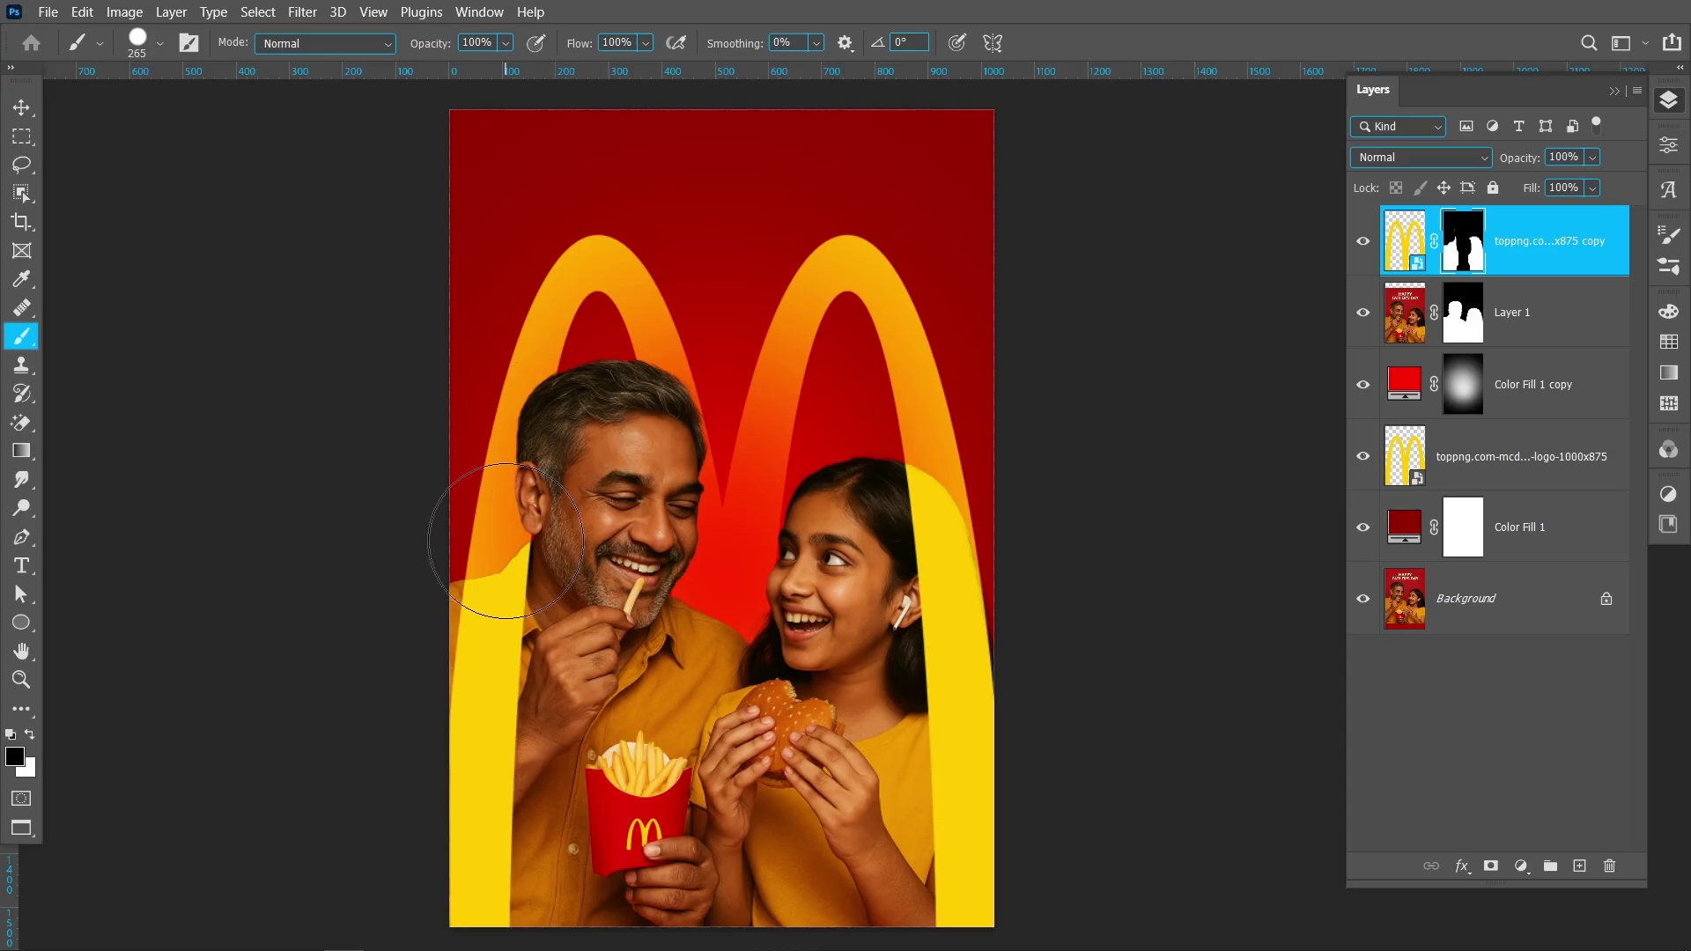
Paint white on the arches copy's mask with a soft brush of about 537 px to blend the leg beside the father's shoulder
scroll(507, 542, "up", 4)
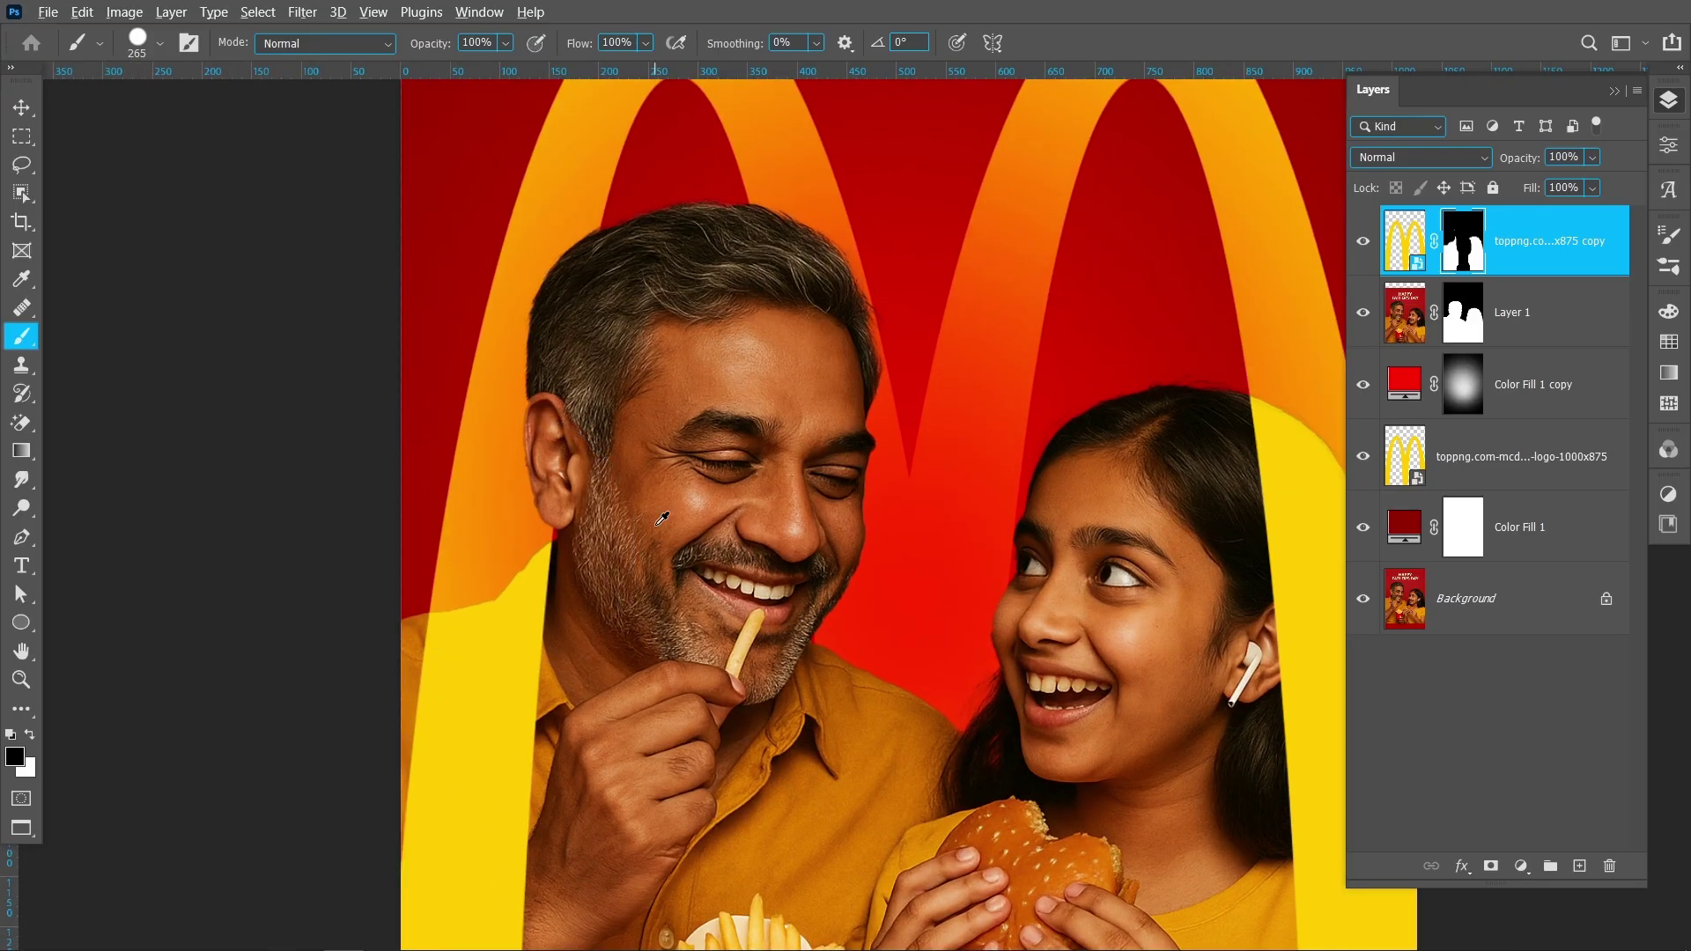
mouse_move(671, 517)
left_mouse_down()
mouse_move(657, 631)
mouse_move(662, 264)
left_mouse_up()
left_click(529, 651)
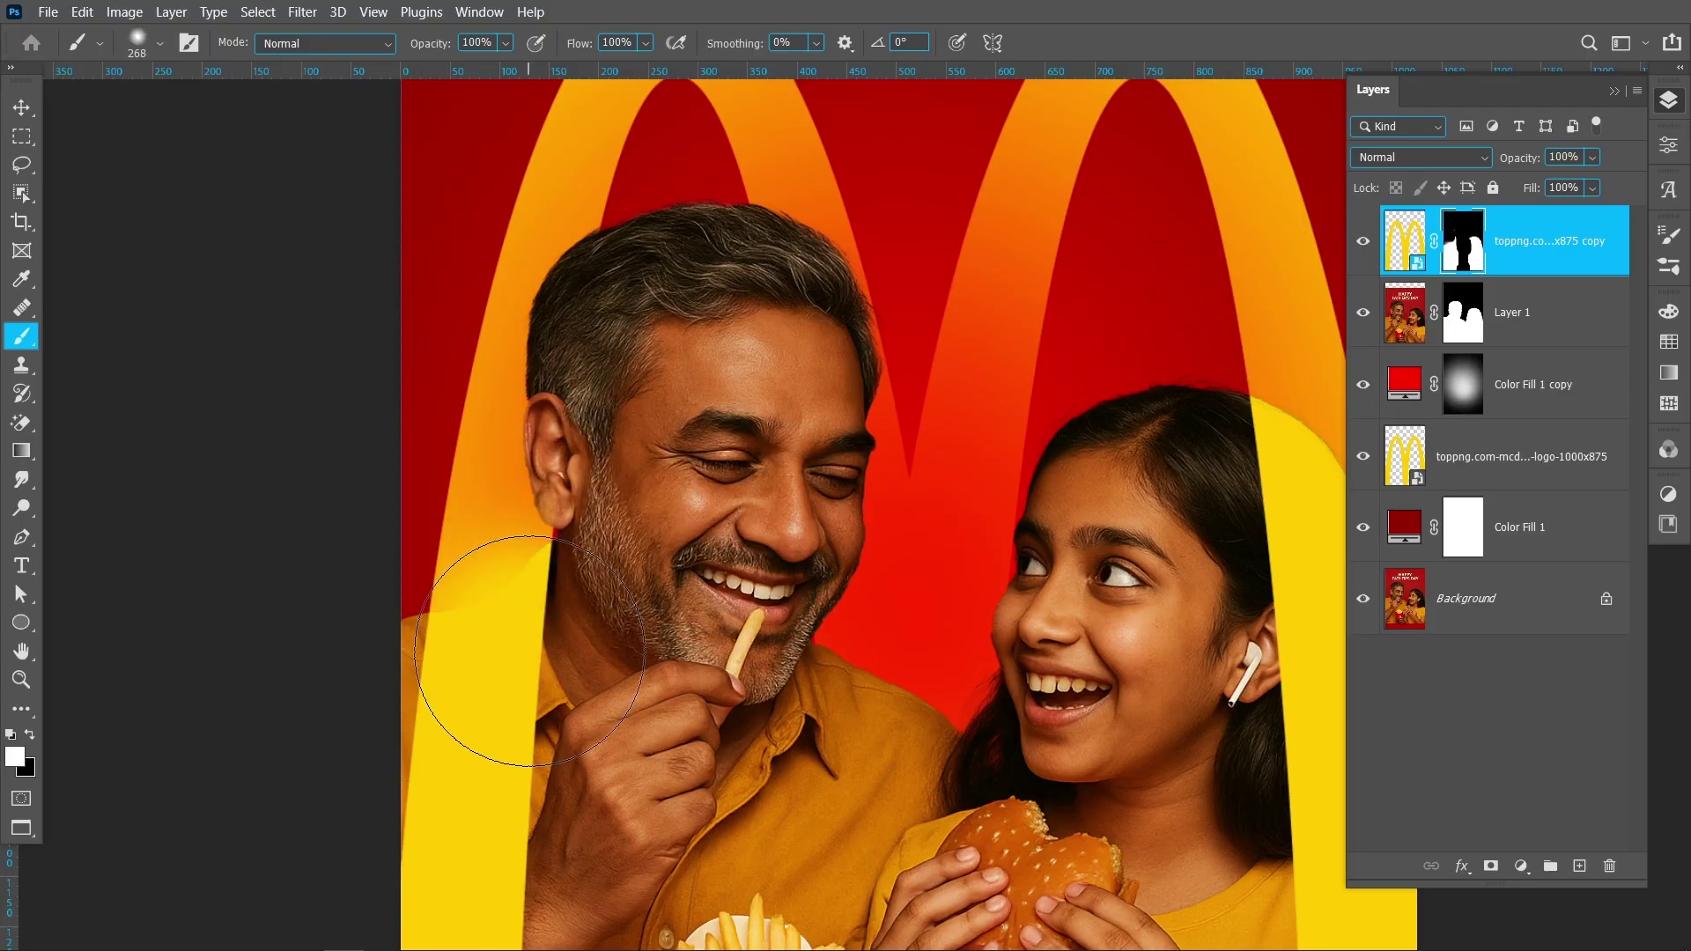
mouse_move(591, 636)
left_mouse_down()
mouse_move(755, 649)
mouse_move(552, 597)
left_mouse_up()
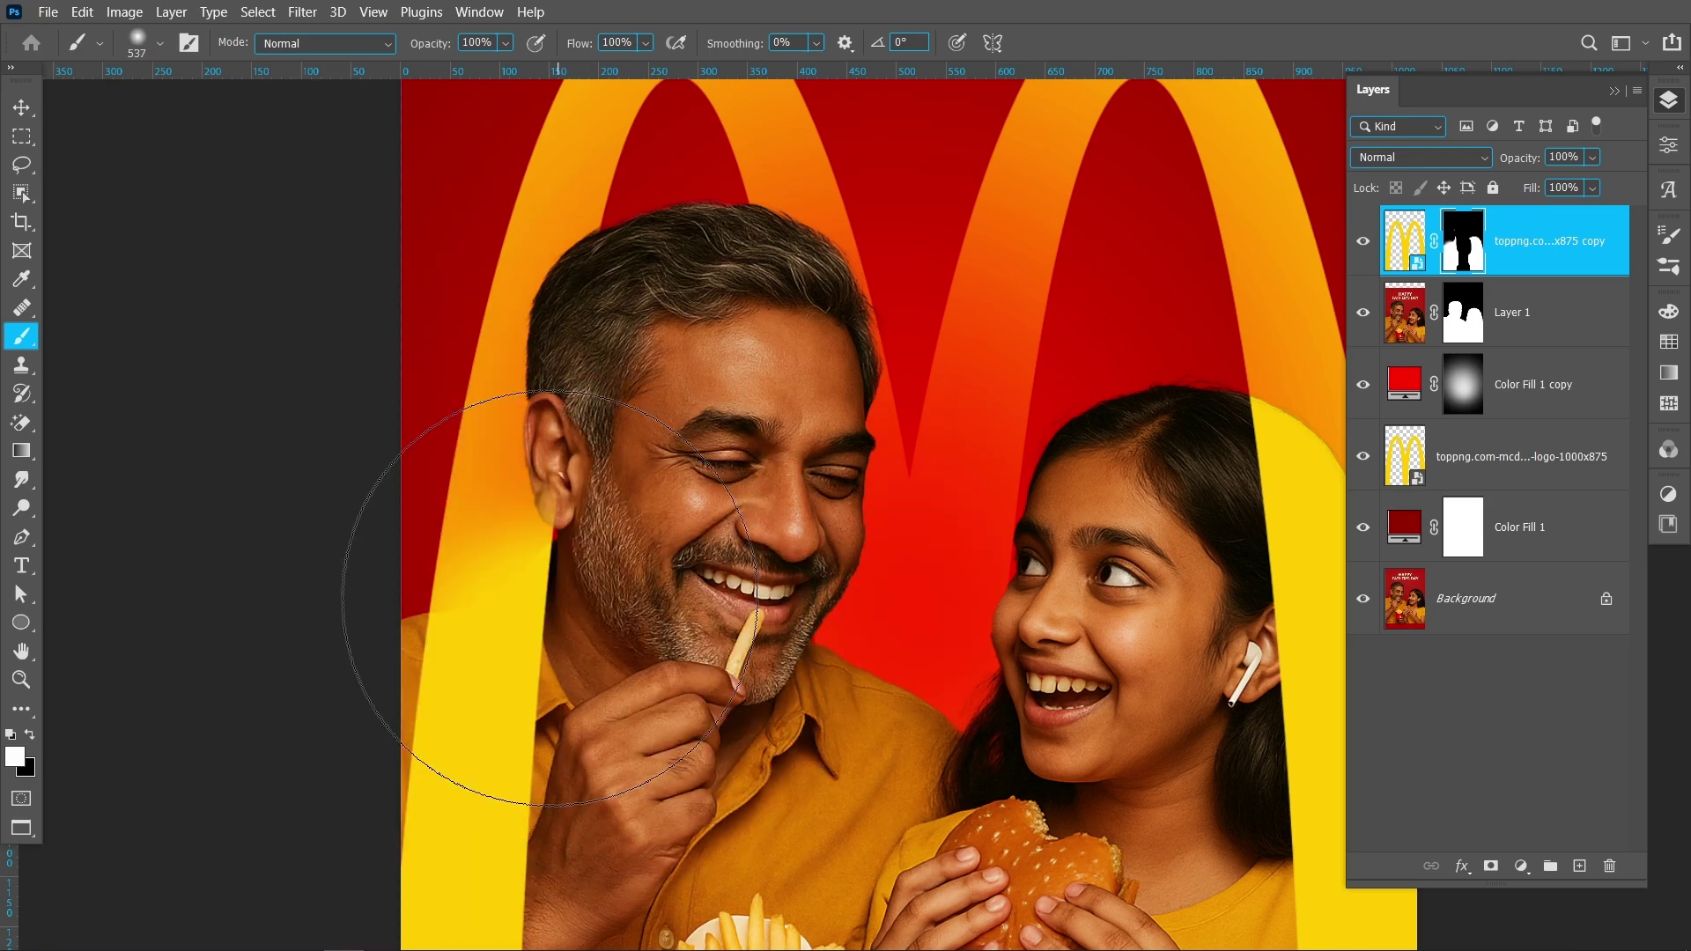
left_click(645, 660)
left_click(623, 623)
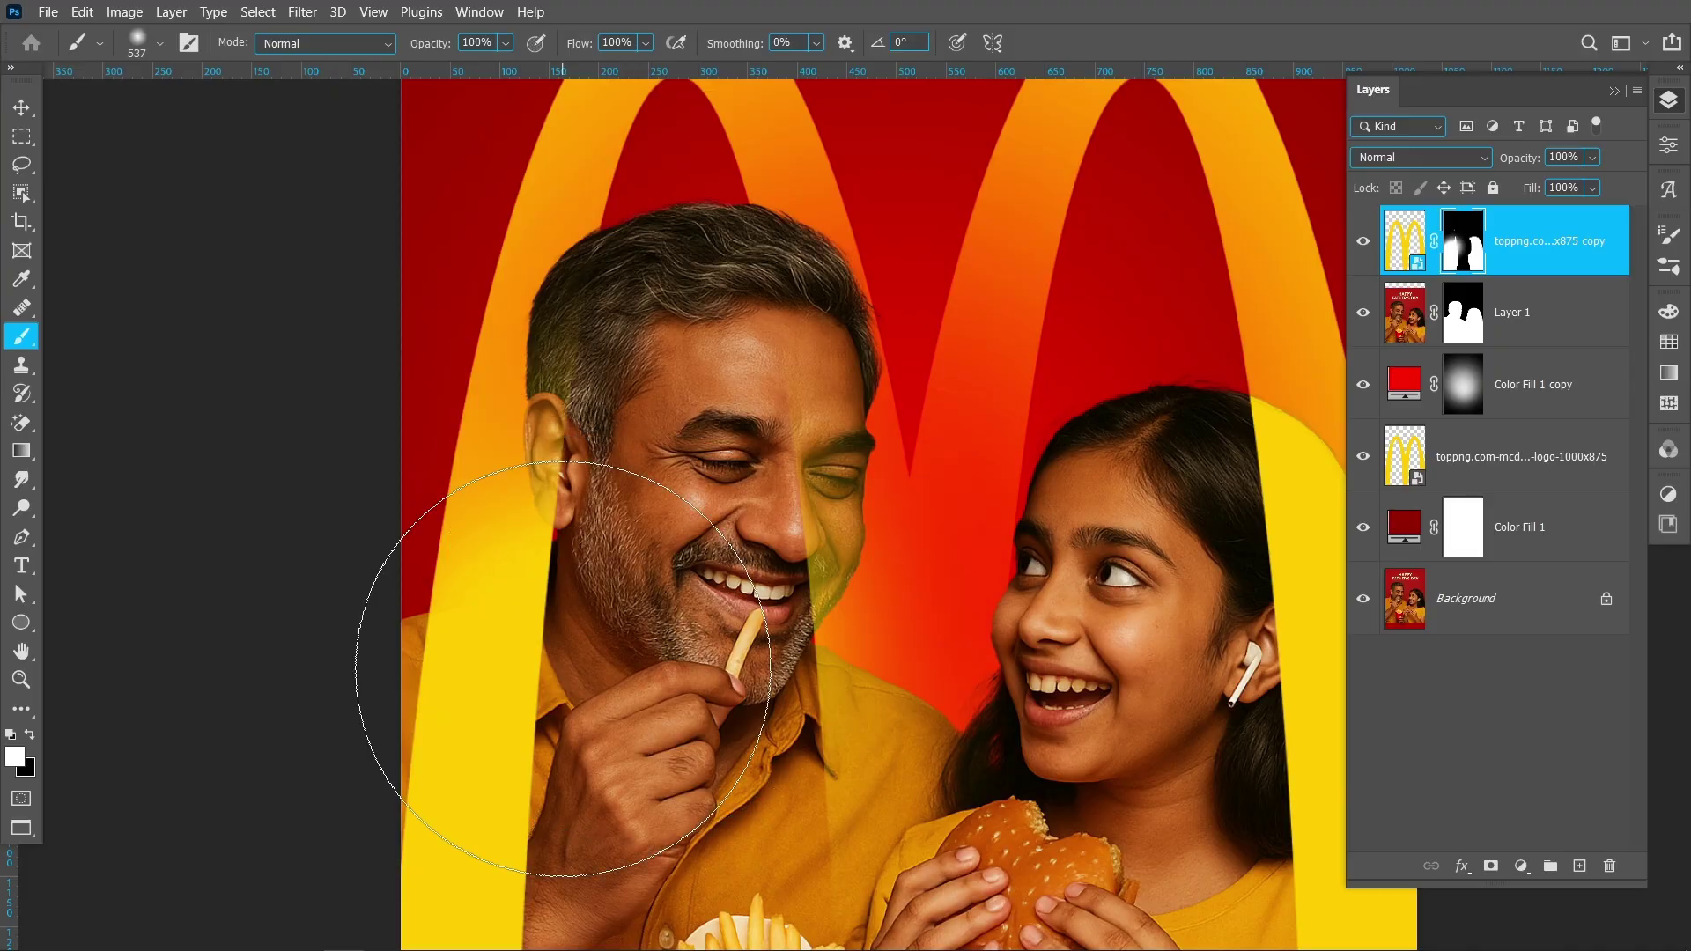
Paint black on the mask with a hard 316 px brush to remove the yellow spill between the father's face and the daughter
scroll(658, 696, "down", 4)
mouse_move(674, 671)
left_mouse_down()
mouse_move(653, 594)
mouse_move(720, 594)
mouse_move(616, 596)
left_mouse_up()
mouse_move(722, 509)
left_mouse_down()
mouse_move(748, 740)
mouse_move(767, 707)
left_mouse_up()
right_click(739, 429, "alt")
key("x")
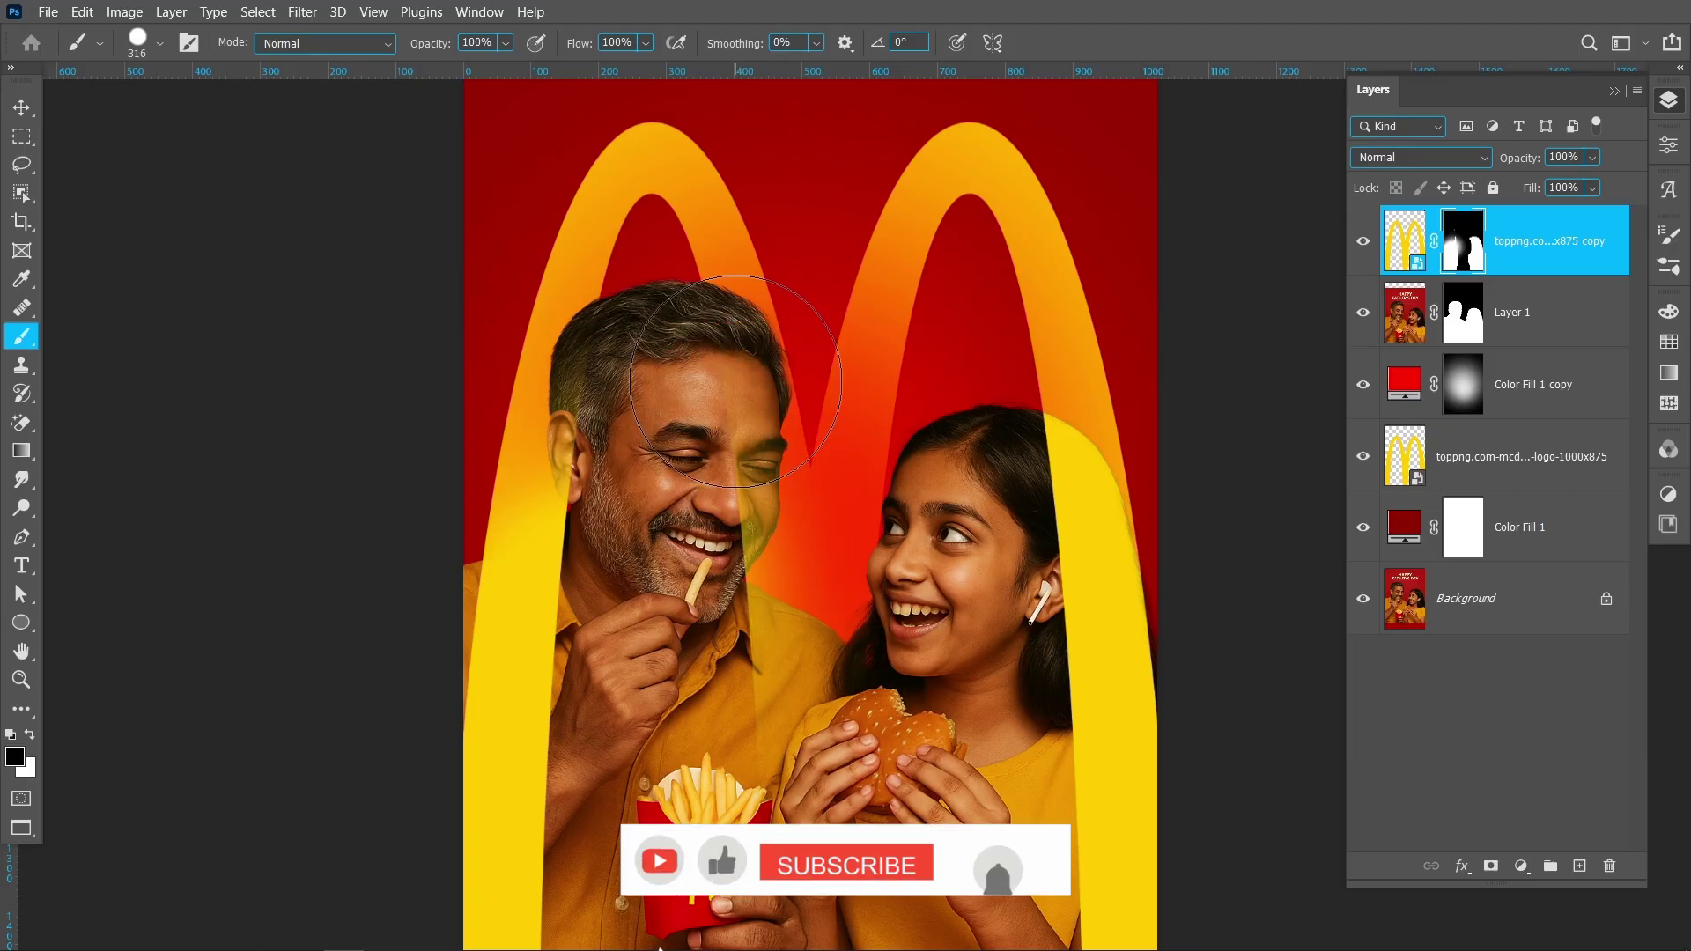
mouse_move(751, 388)
left_mouse_down()
mouse_move(794, 824)
mouse_move(838, 740)
left_mouse_up()
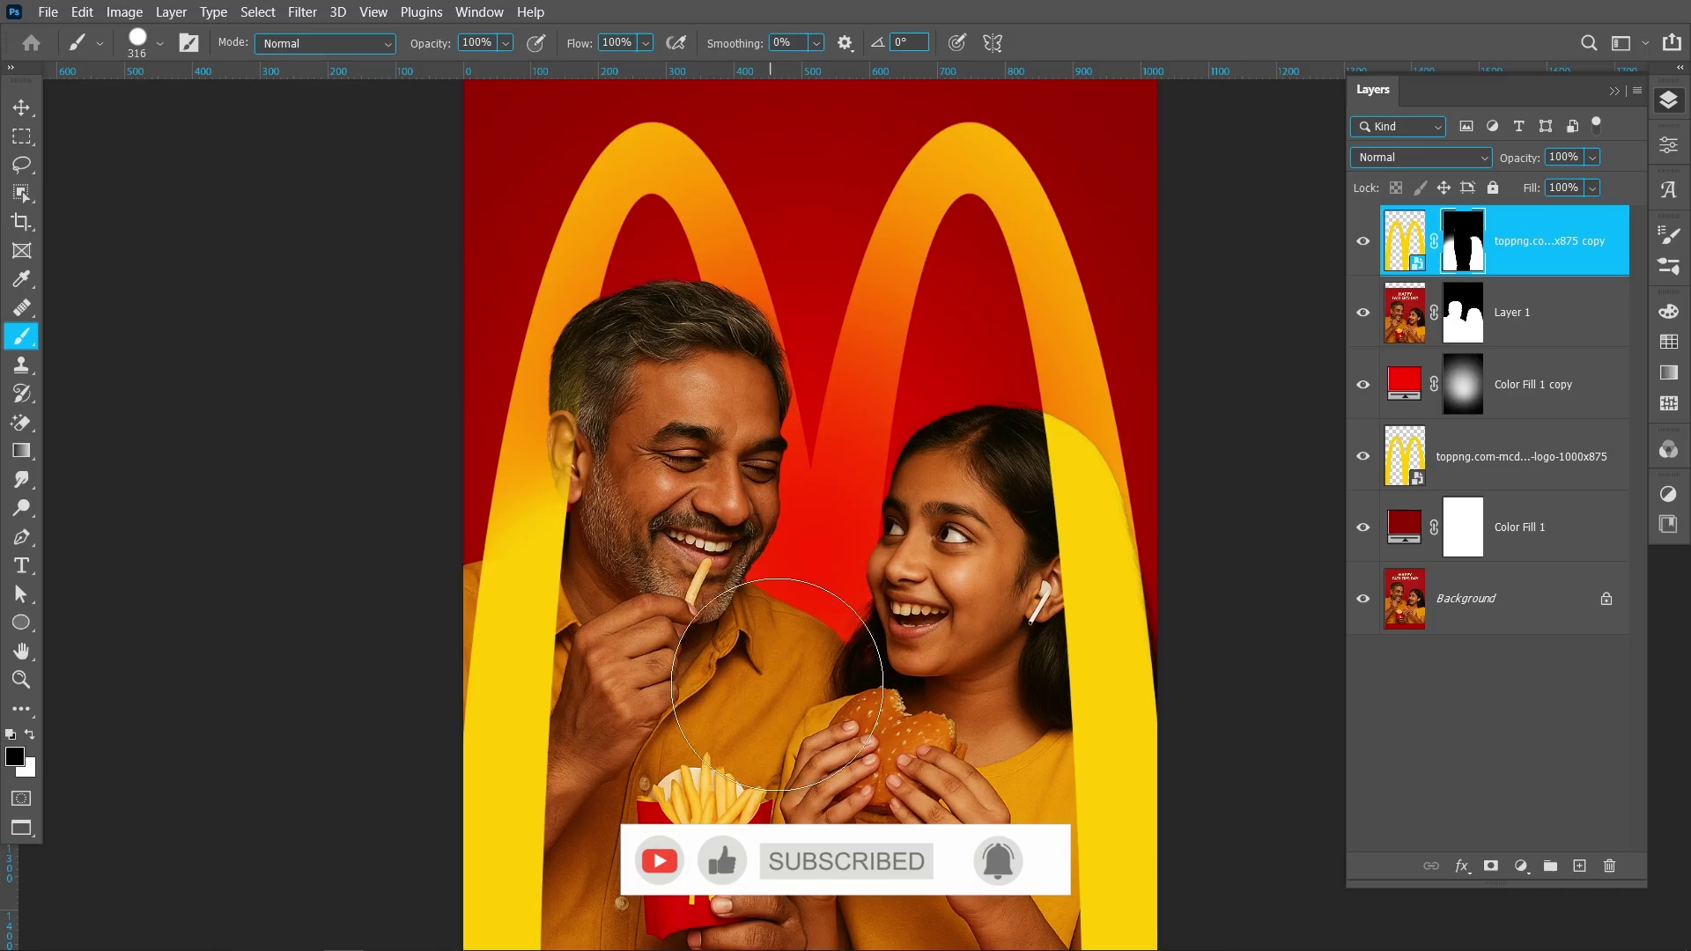
Load Layer 1's mask as a selection and paint black on the arches copy's mask with a hard 72 px brush over the father's ear and hair
scroll(606, 464, "up", 10)
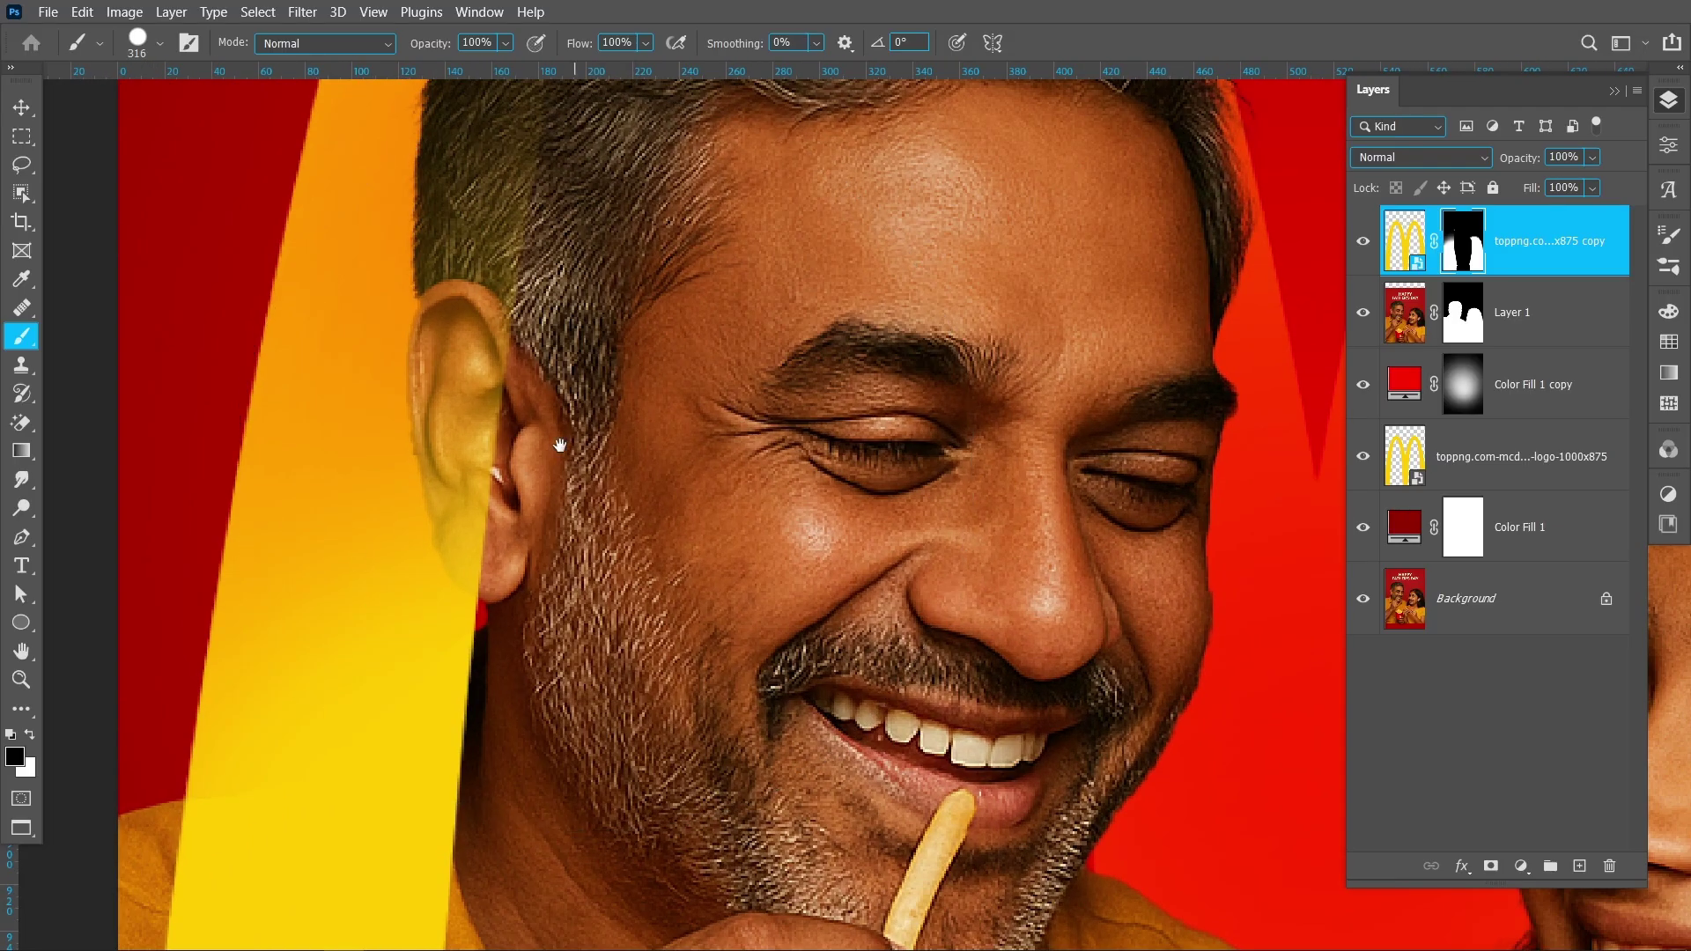
mouse_move(560, 445)
left_mouse_down()
mouse_move(890, 634)
mouse_move(908, 662)
left_mouse_up()
right_click(917, 473, "alt")
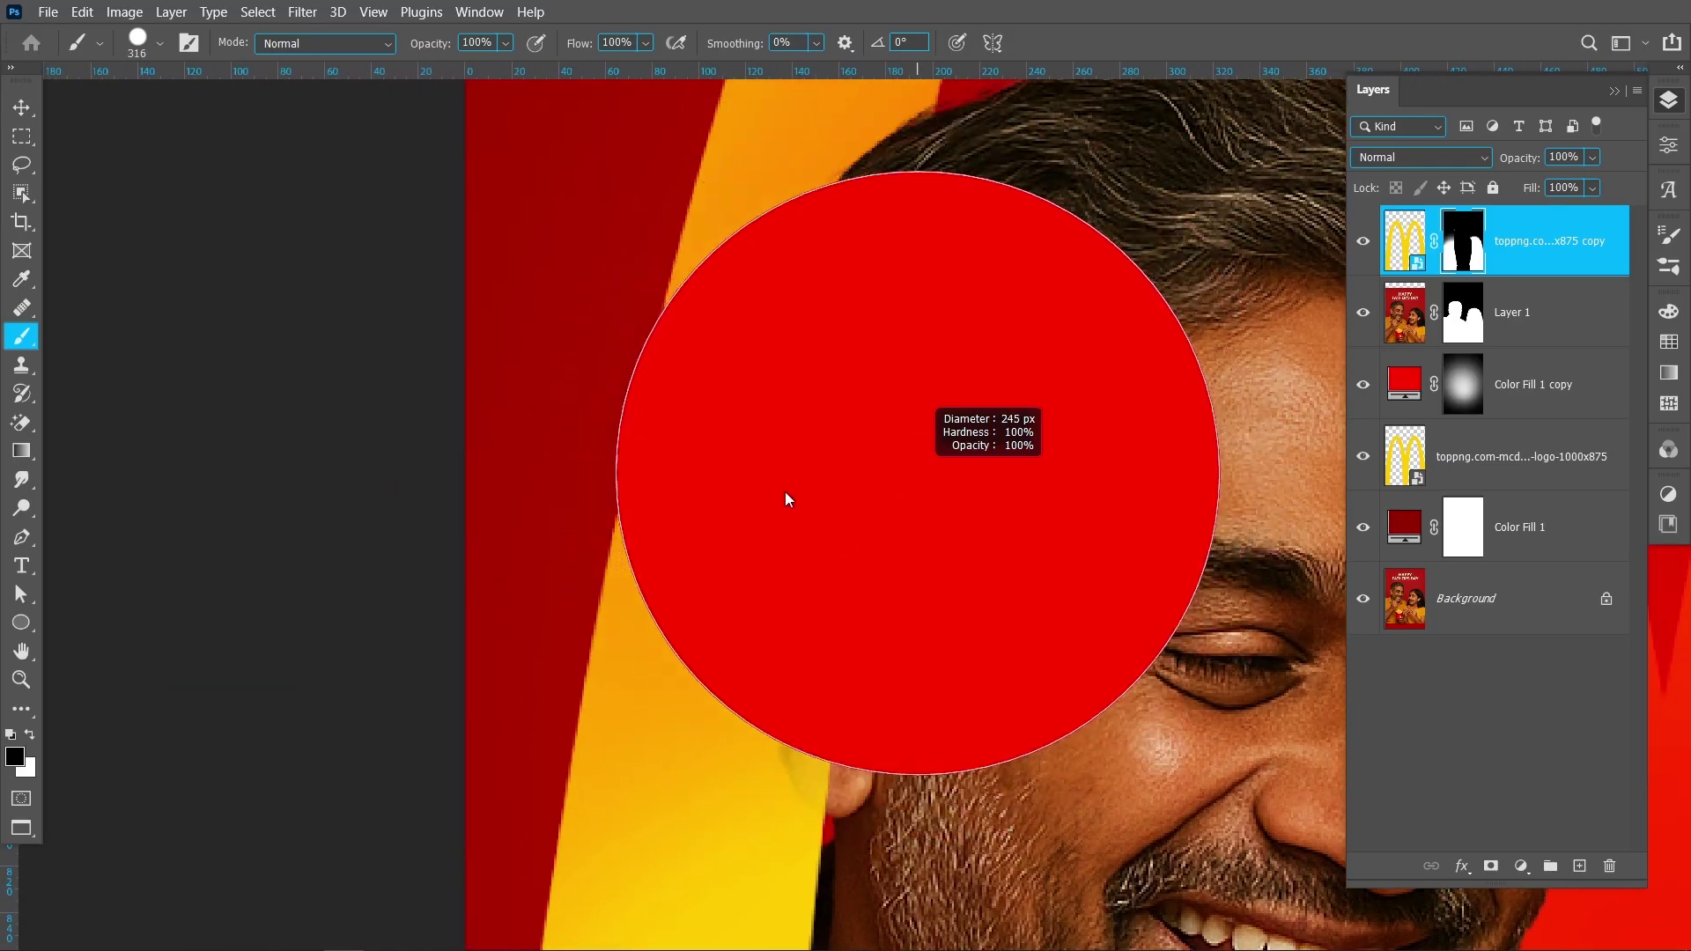
left_click_drag(577, 526, 561, 519)
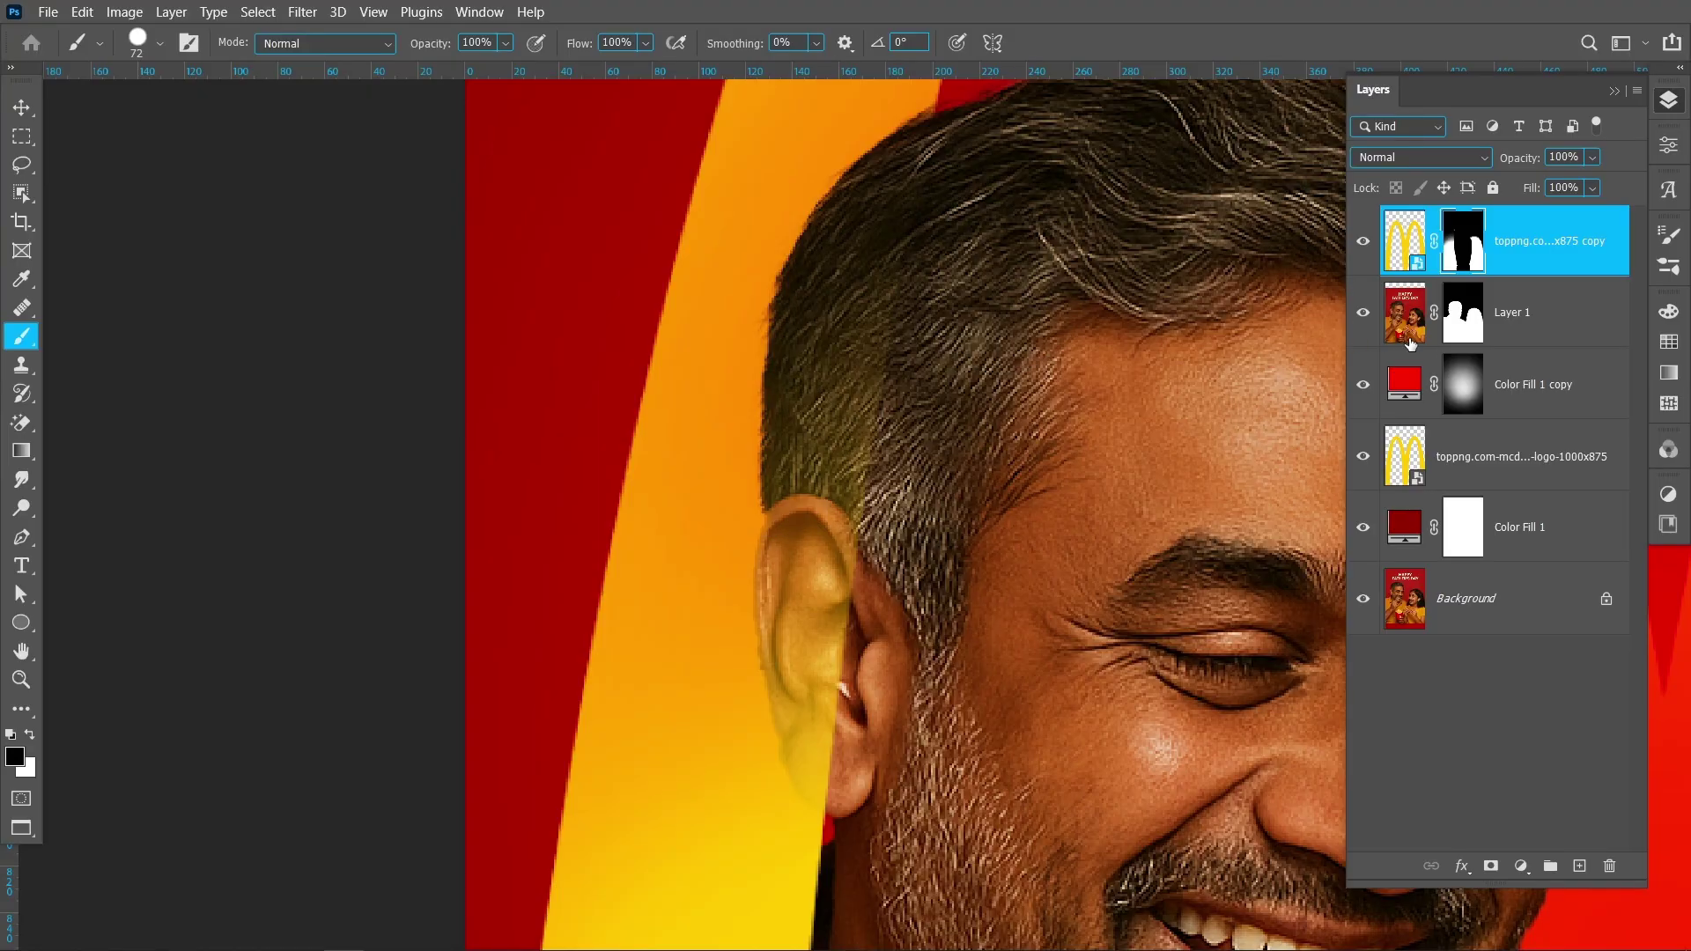
left_click(1462, 330, "ctrl")
mouse_move(938, 150)
left_mouse_down()
mouse_move(832, 225)
mouse_move(815, 390)
mouse_move(815, 705)
left_mouse_up()
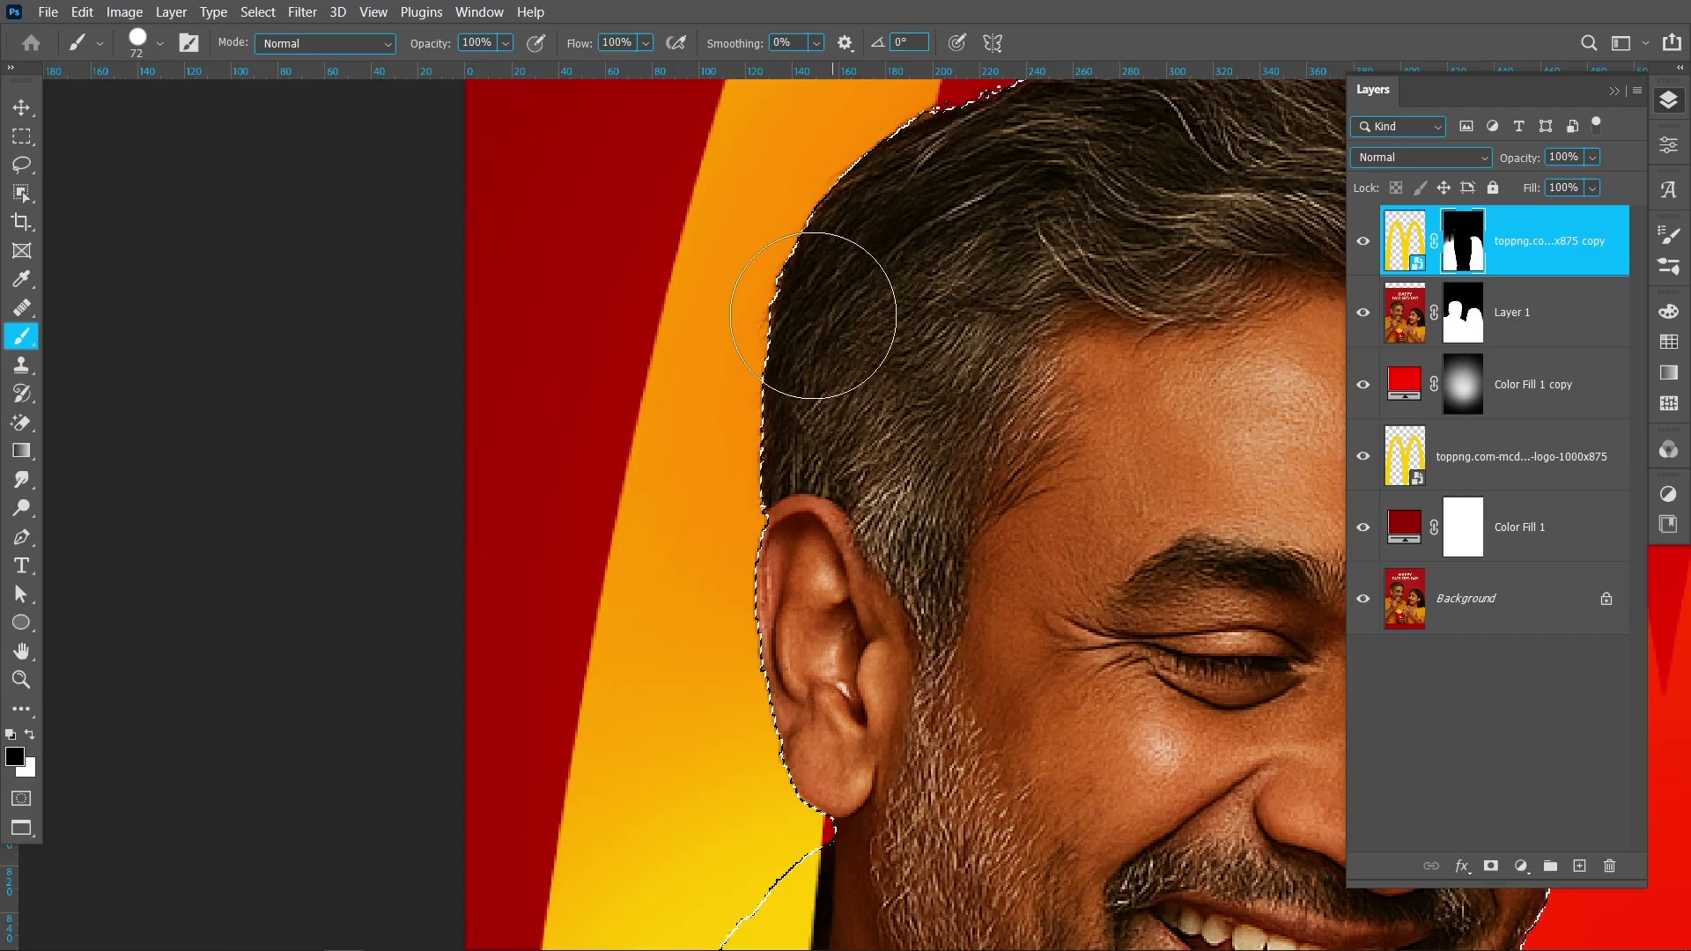
key("ctrl+d")
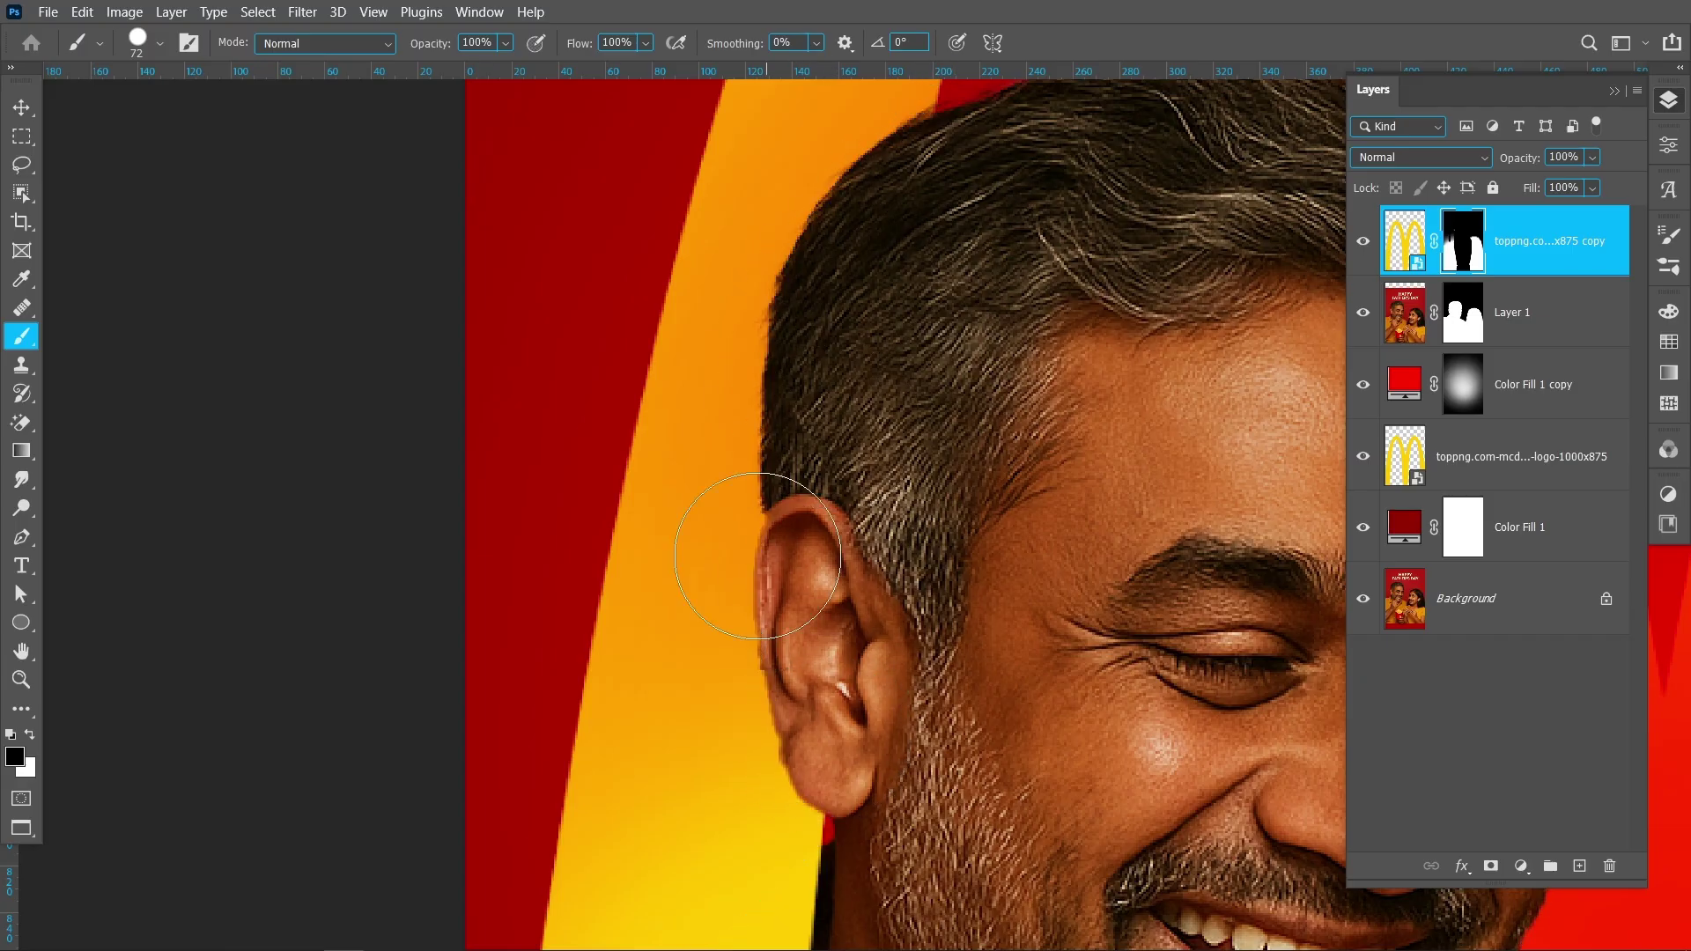
Paint white on the arches copy's mask with a soft 300 px brush to blend the arch leg beside the daughter's head
scroll(737, 484, "down", 5)
mouse_move(828, 526)
left_mouse_down()
mouse_move(717, 491)
mouse_move(688, 461)
left_mouse_up()
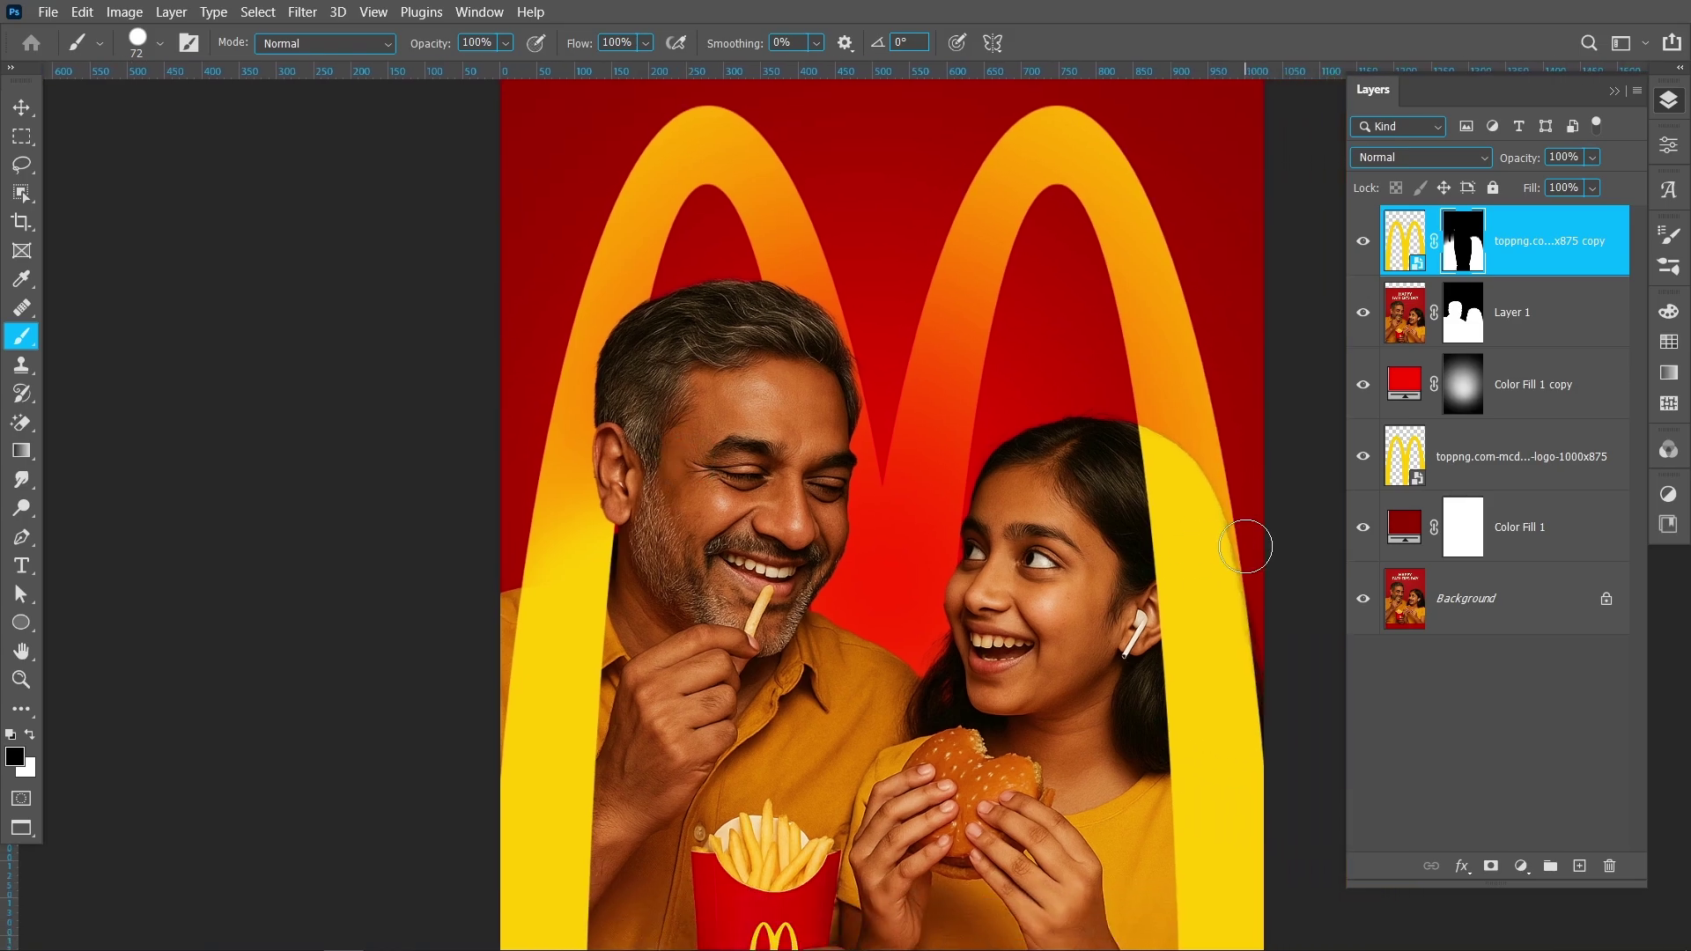
left_click_drag(1245, 546, 1110, 544)
scroll(1111, 545, "up", 5)
left_click_drag(1015, 505, 983, 582)
mouse_move(933, 498)
left_mouse_down()
mouse_move(985, 514)
mouse_move(981, 235)
mouse_move(955, 72)
left_mouse_up()
mouse_move(875, 594)
left_mouse_down()
mouse_move(882, 405)
mouse_move(950, 525)
mouse_move(1027, 551)
mouse_move(964, 510)
mouse_move(936, 596)
left_mouse_up()
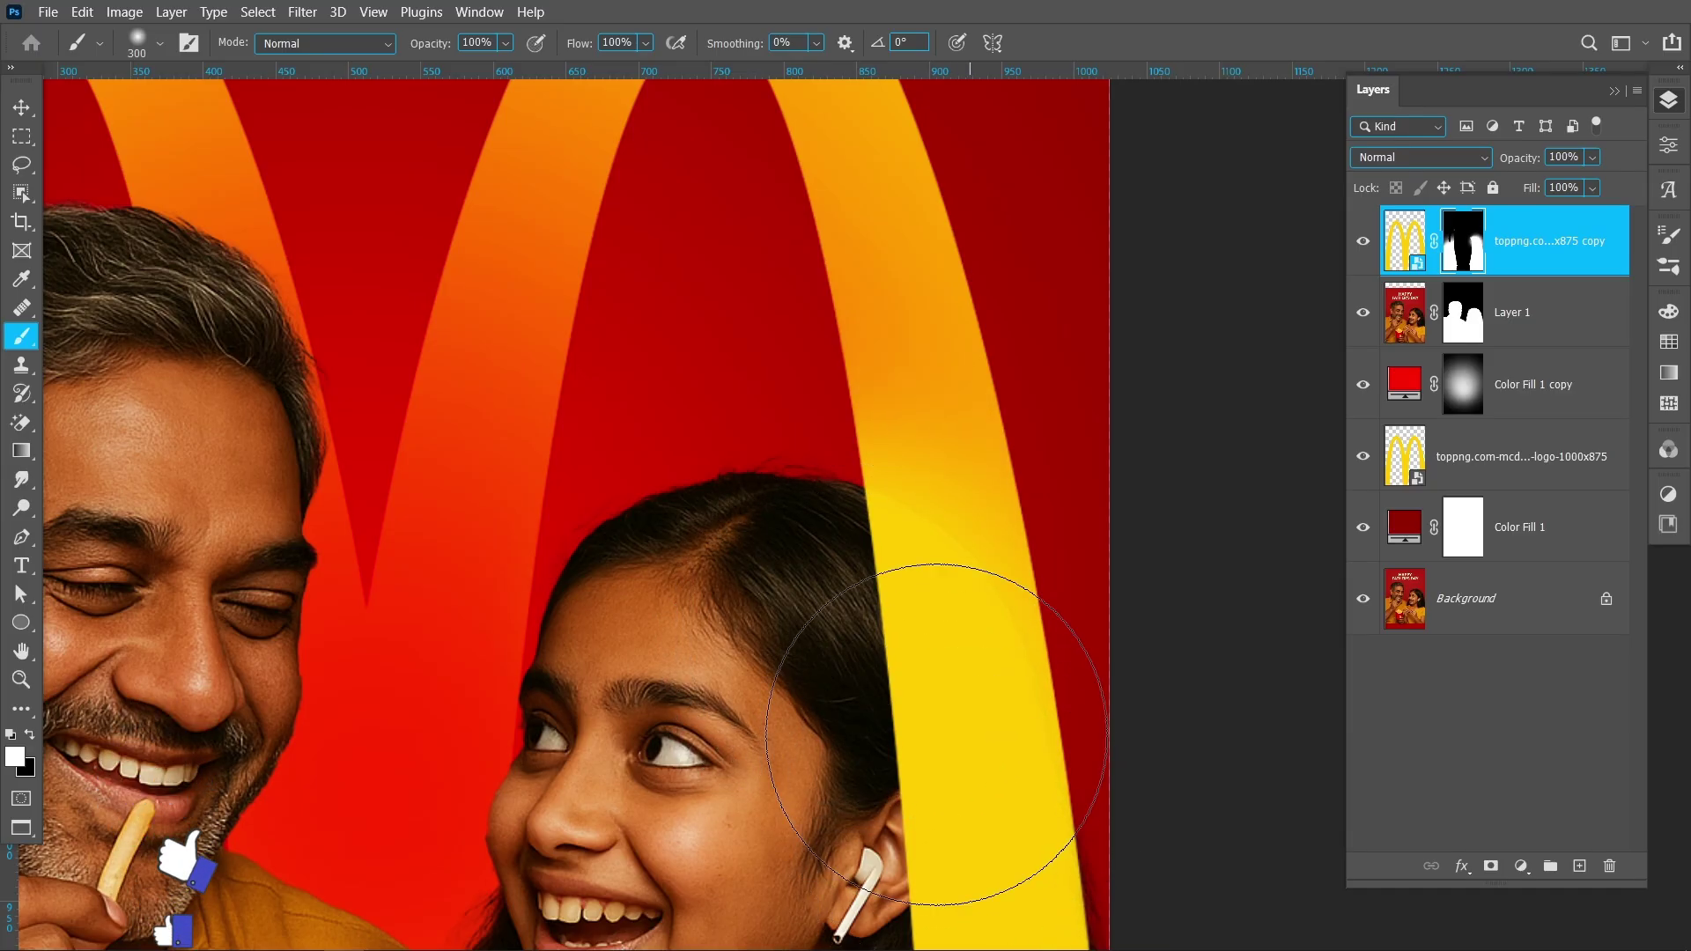
scroll(950, 784, "down", 5)
left_click_drag(932, 636, 1034, 635)
left_click_drag(1064, 568, 1060, 661)
scroll(1138, 542, "down", 1)
left_click_drag(879, 601, 968, 482)
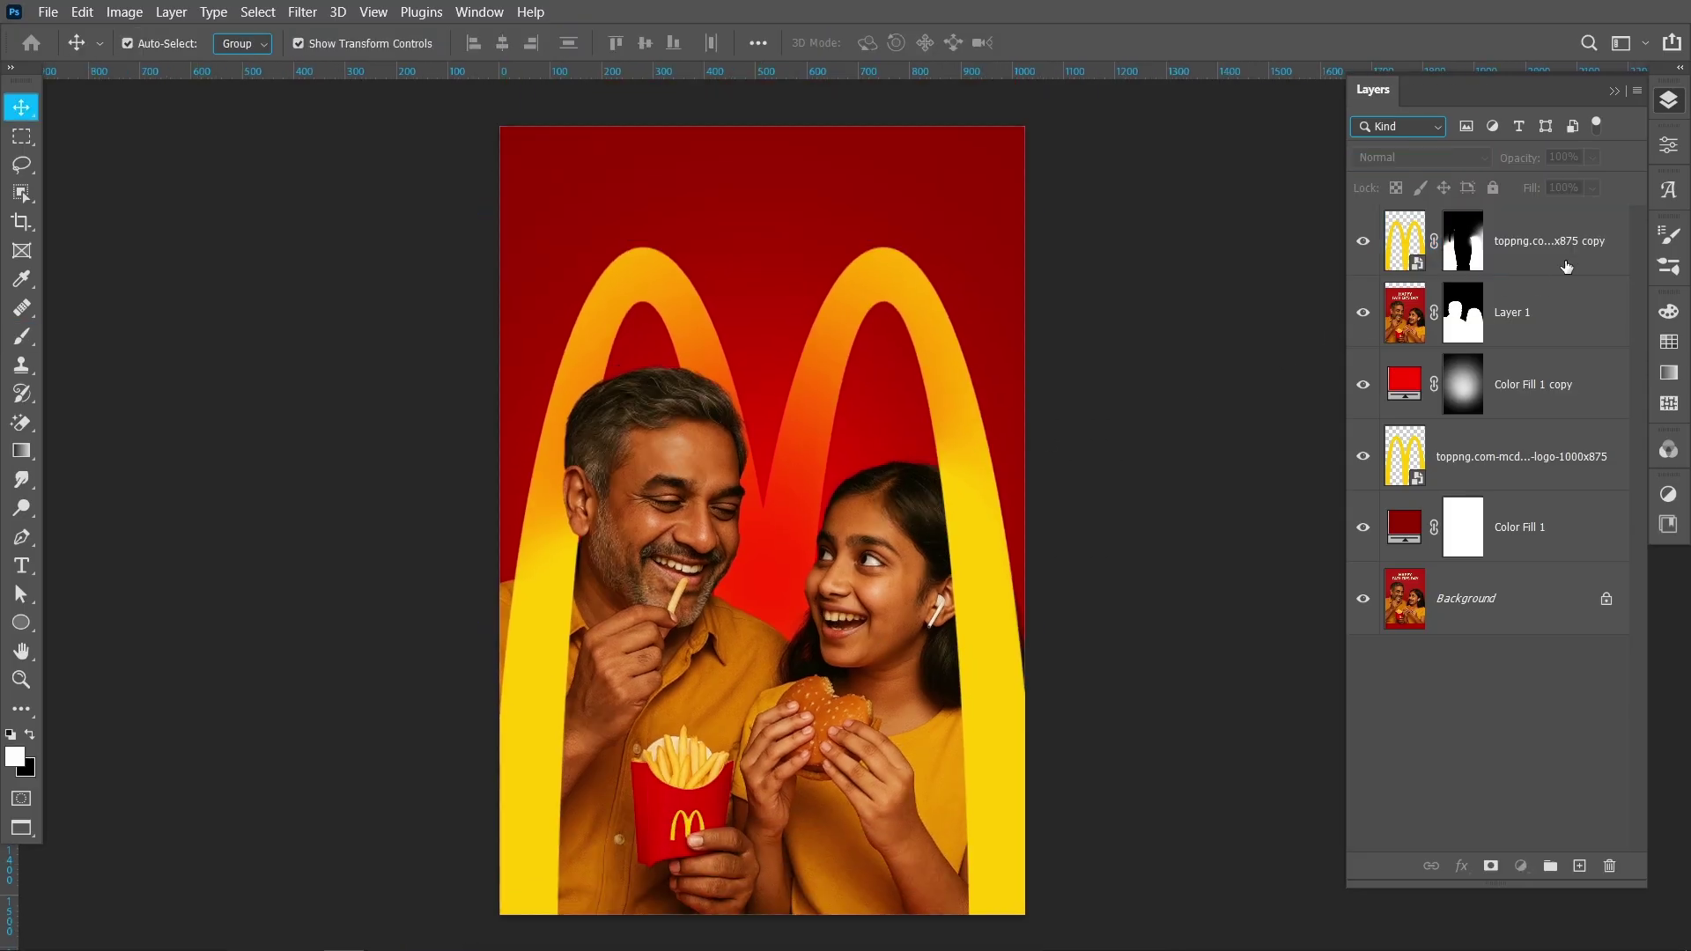
Add a new layer above the arches copy and paint the background's dark red along the poster's bottom edge with a soft 722 px brush
left_click(1566, 266)
left_click(1579, 866)
key("i")
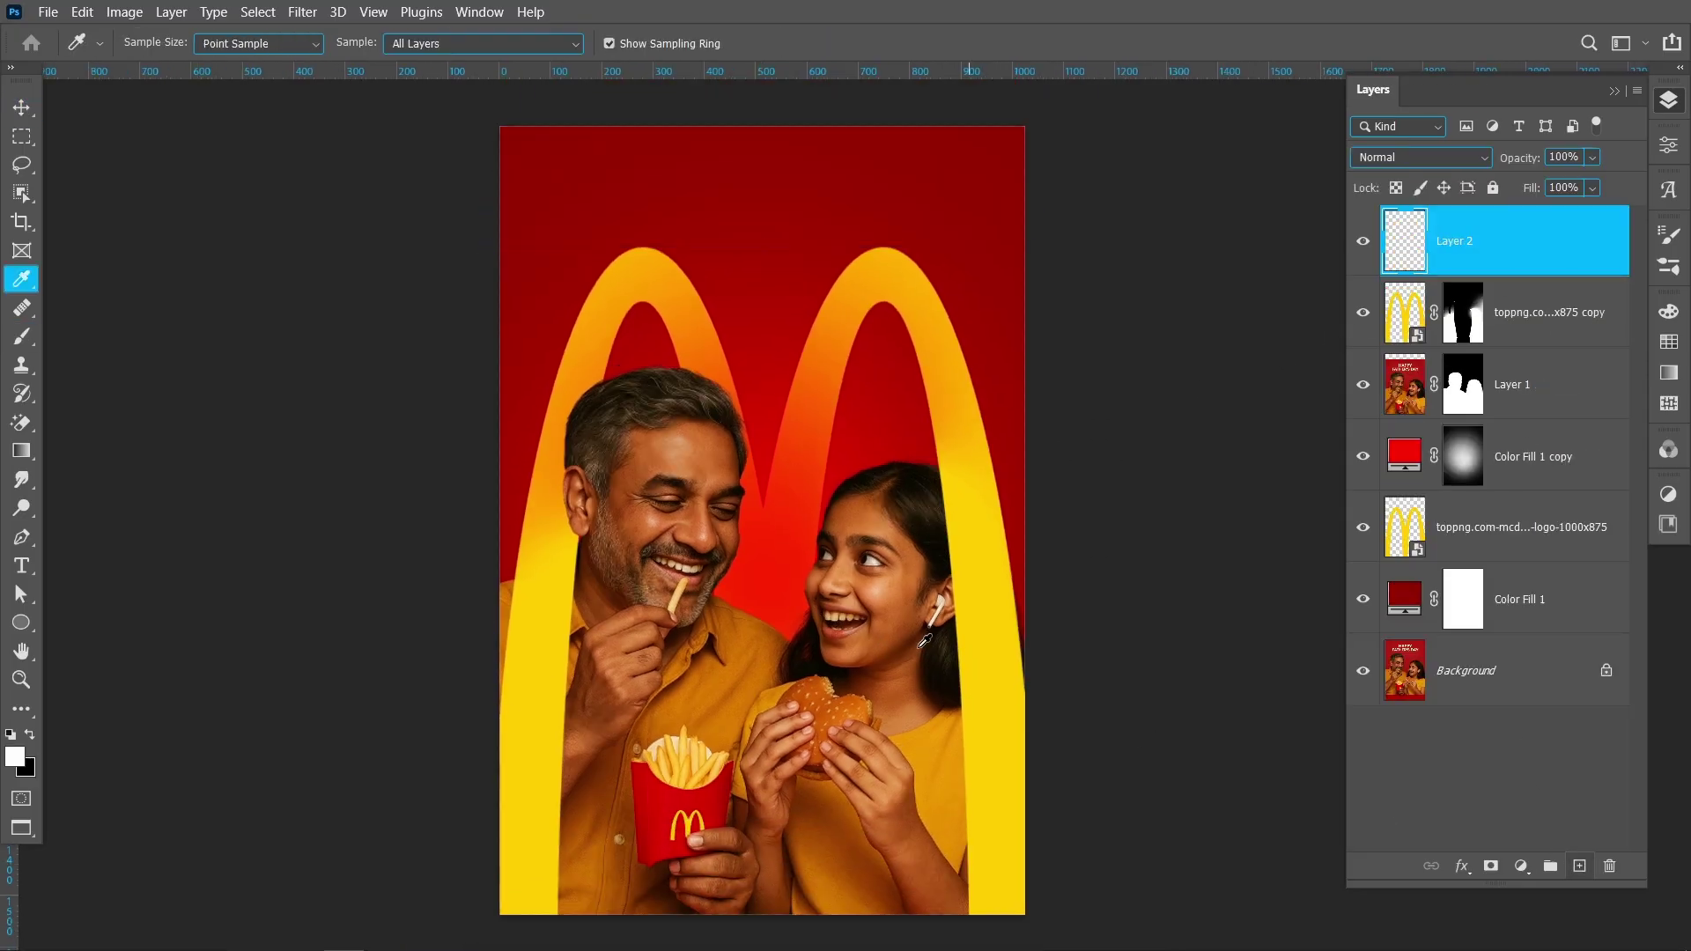
left_click(855, 145)
key("b")
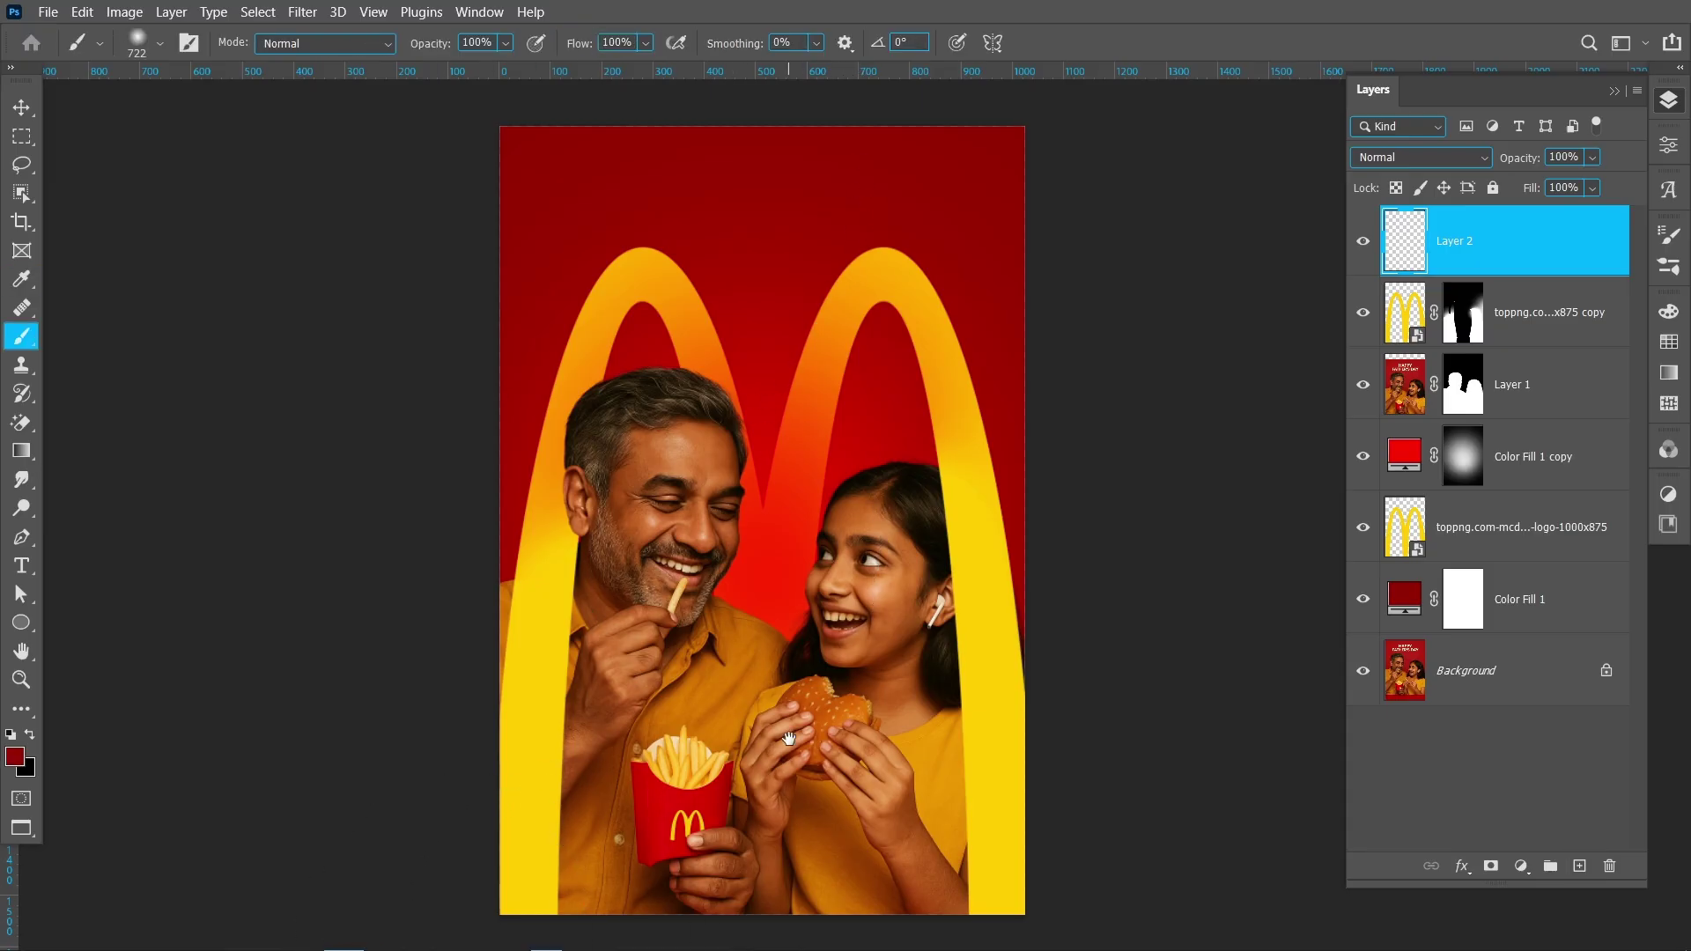
left_click_drag(789, 738, 773, 447)
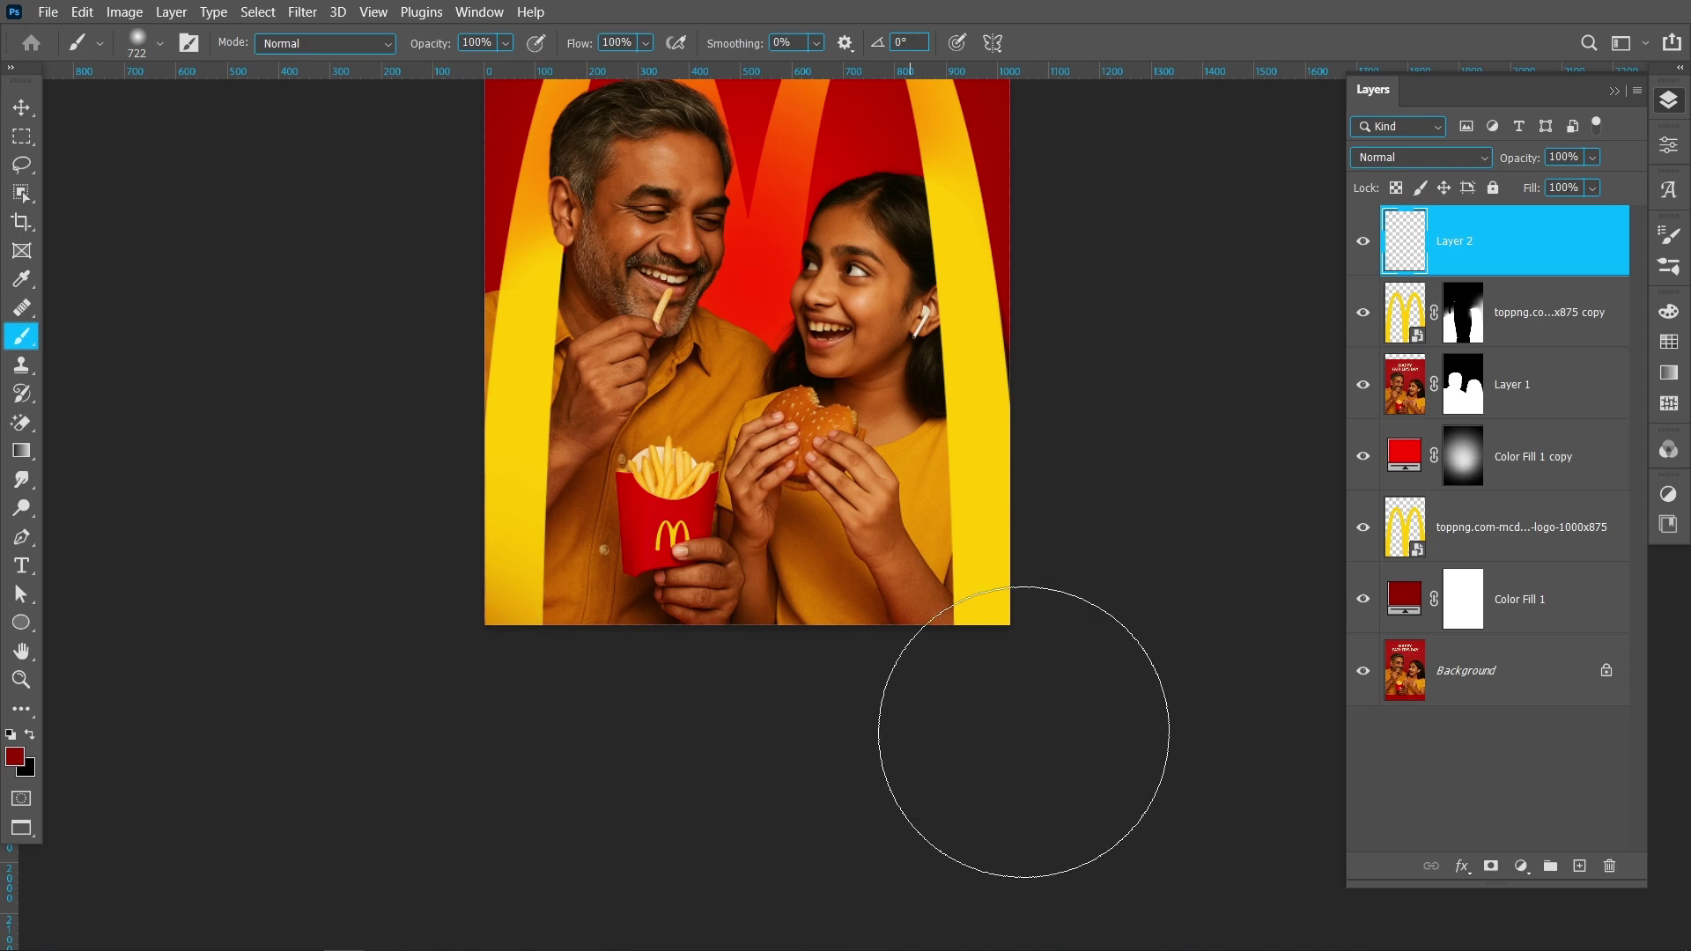
left_click_drag(634, 731, 1076, 717)
Enlarge the dark red fade on Layer 2 well beyond the poster's width and lower it to leave a subtle fade at the bottom
key("v")
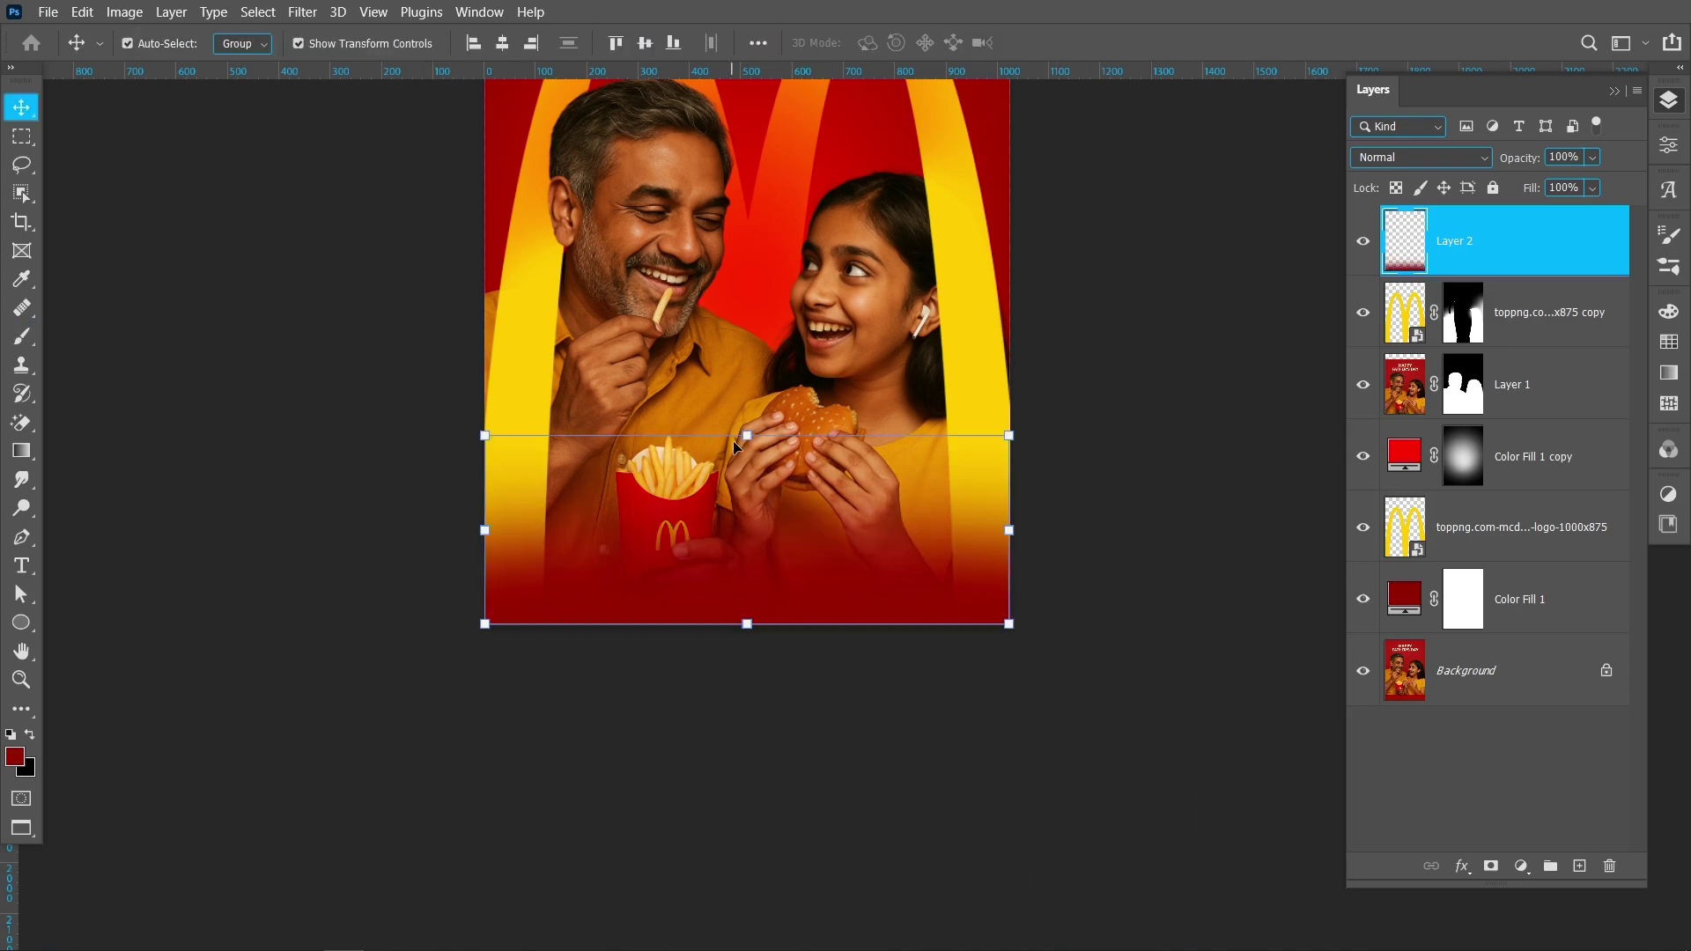
left_click_drag(740, 431, 744, 170)
left_click_drag(778, 341, 793, 551)
left_click_drag(762, 393, 762, 469)
left_click_drag(759, 578, 763, 539)
left_click(1090, 43)
left_click_drag(816, 223, 835, 527)
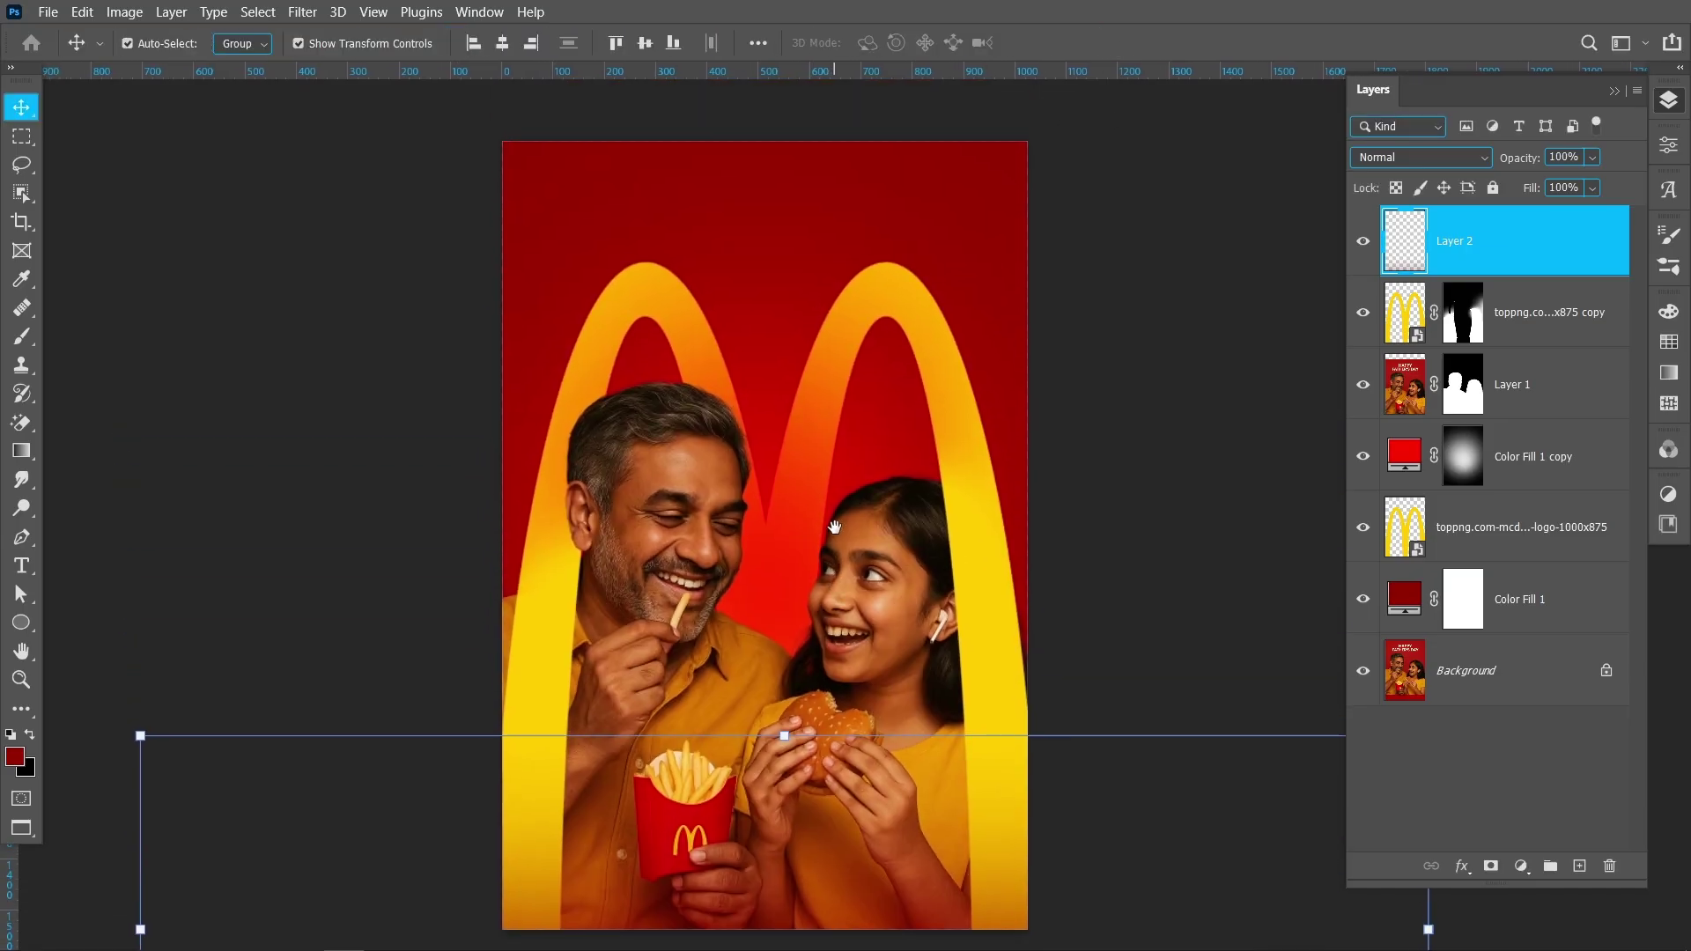
left_click(1093, 473)
Add a Curves adjustment above Layer 1 with points at input 191, output 180 and input 62, output 63
left_click(1571, 381)
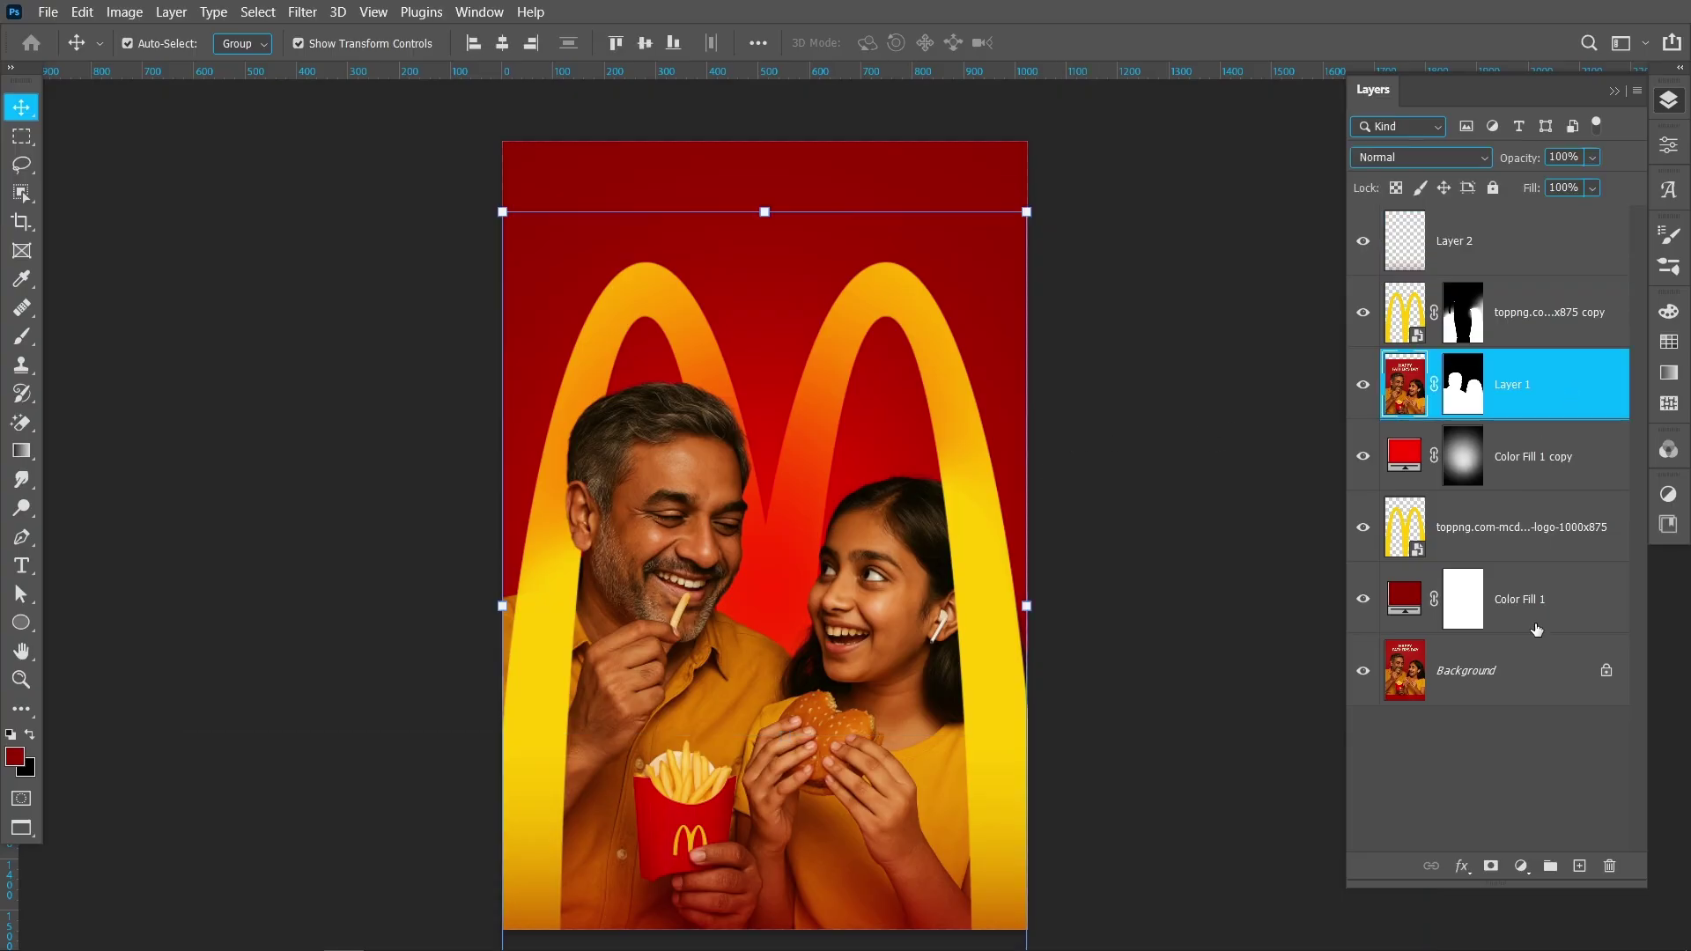
left_click(1520, 866)
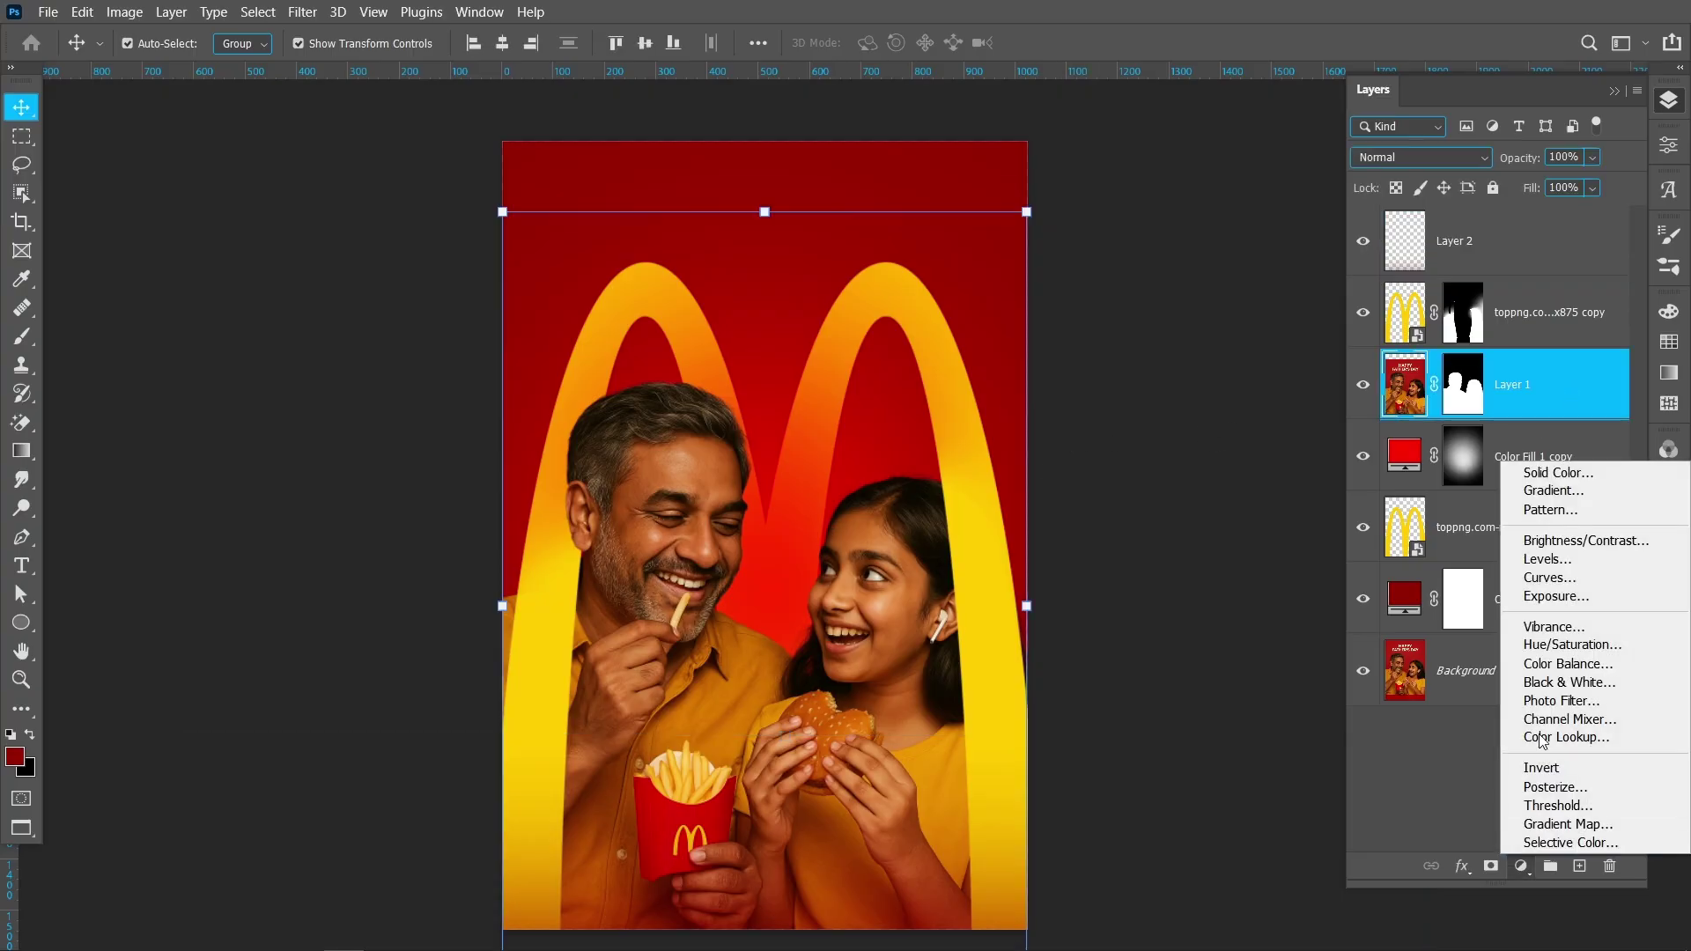
left_click(1564, 577)
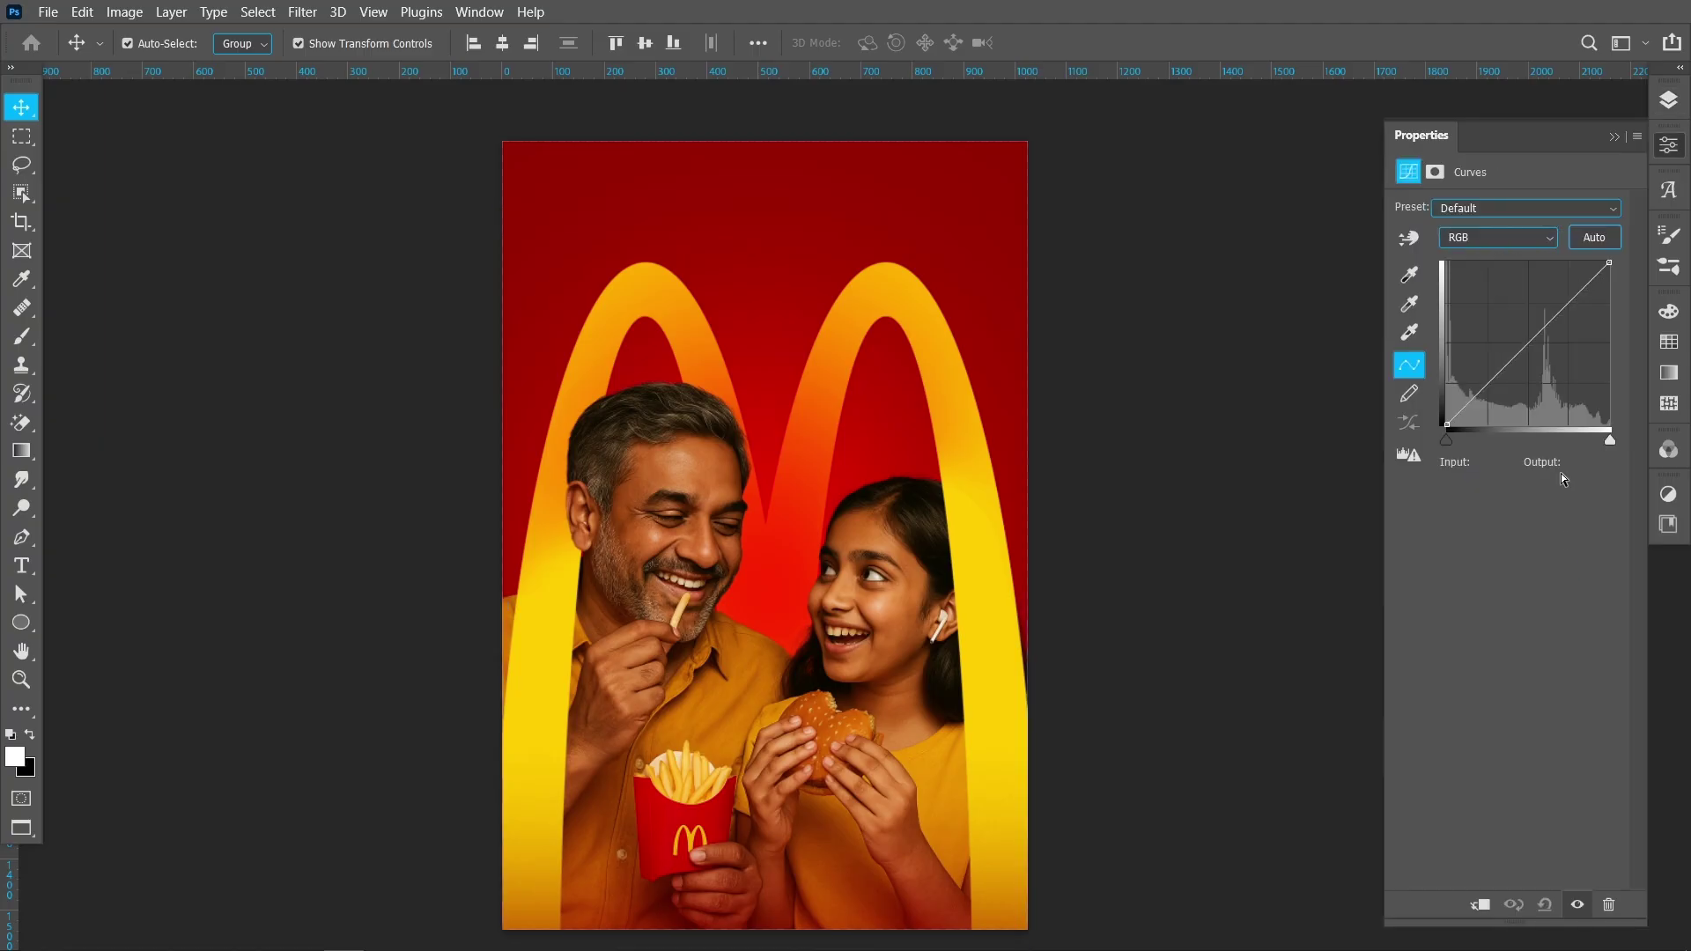
left_click(1570, 310)
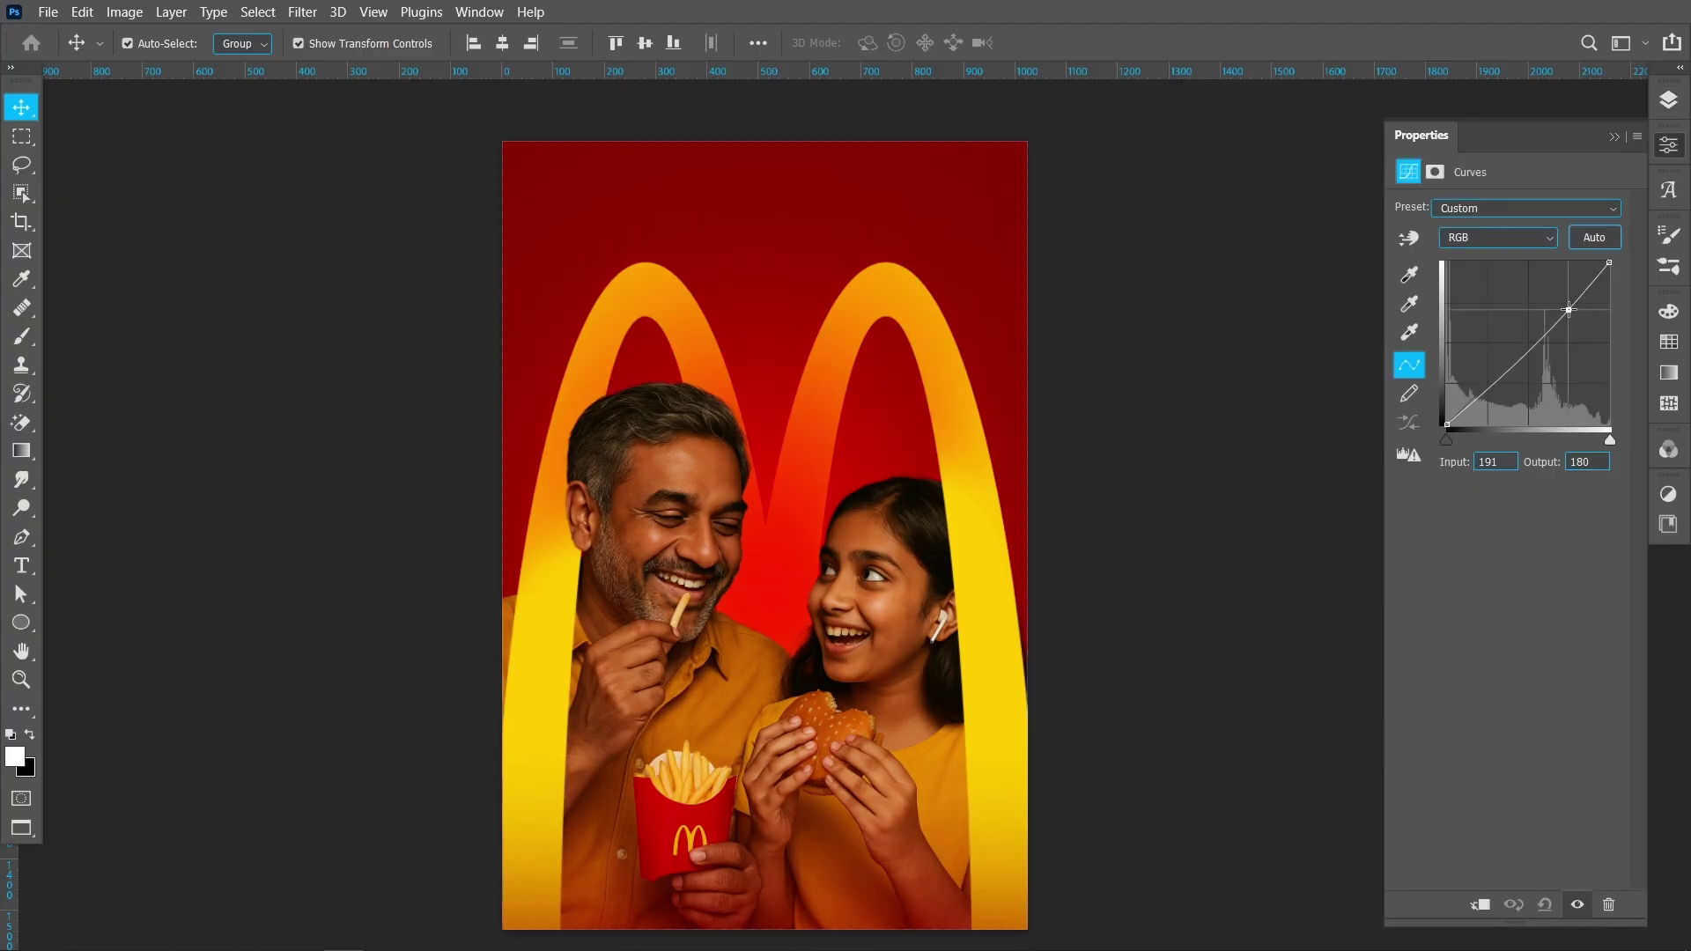
left_click(1489, 377)
left_click_drag(1487, 379, 1489, 386)
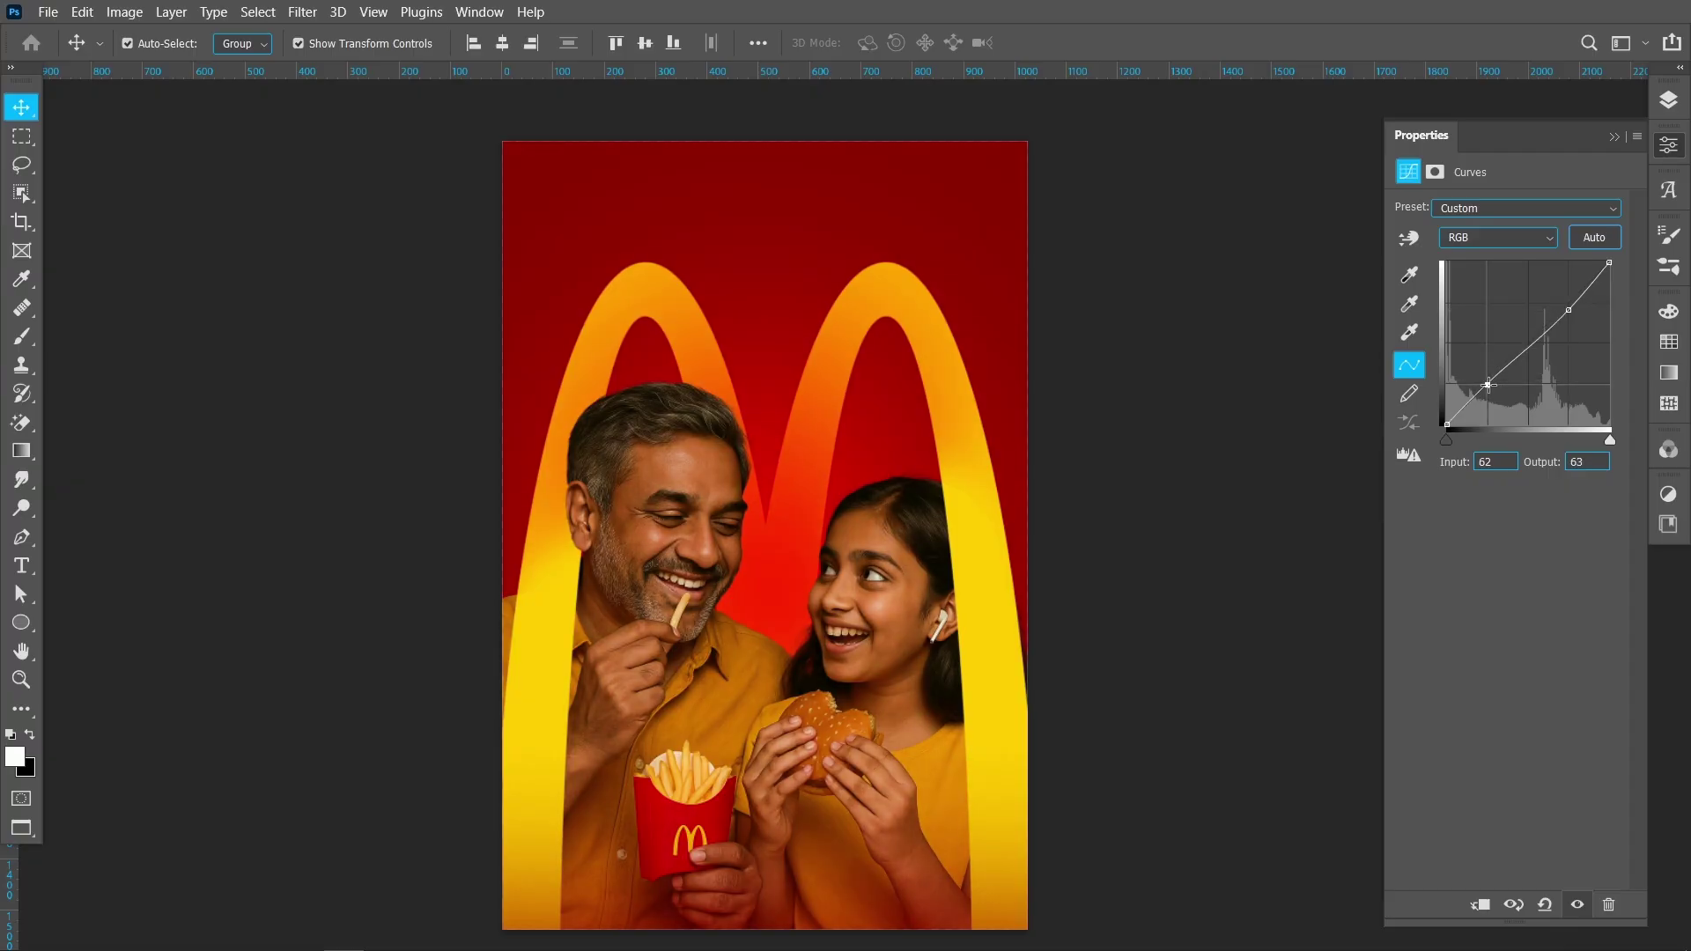
Clip the Curves adjustment to Layer 1 so it affects only the father and daughter
left_click(1669, 101)
left_click(1364, 385)
left_click(1538, 383)
right_click(1539, 381)
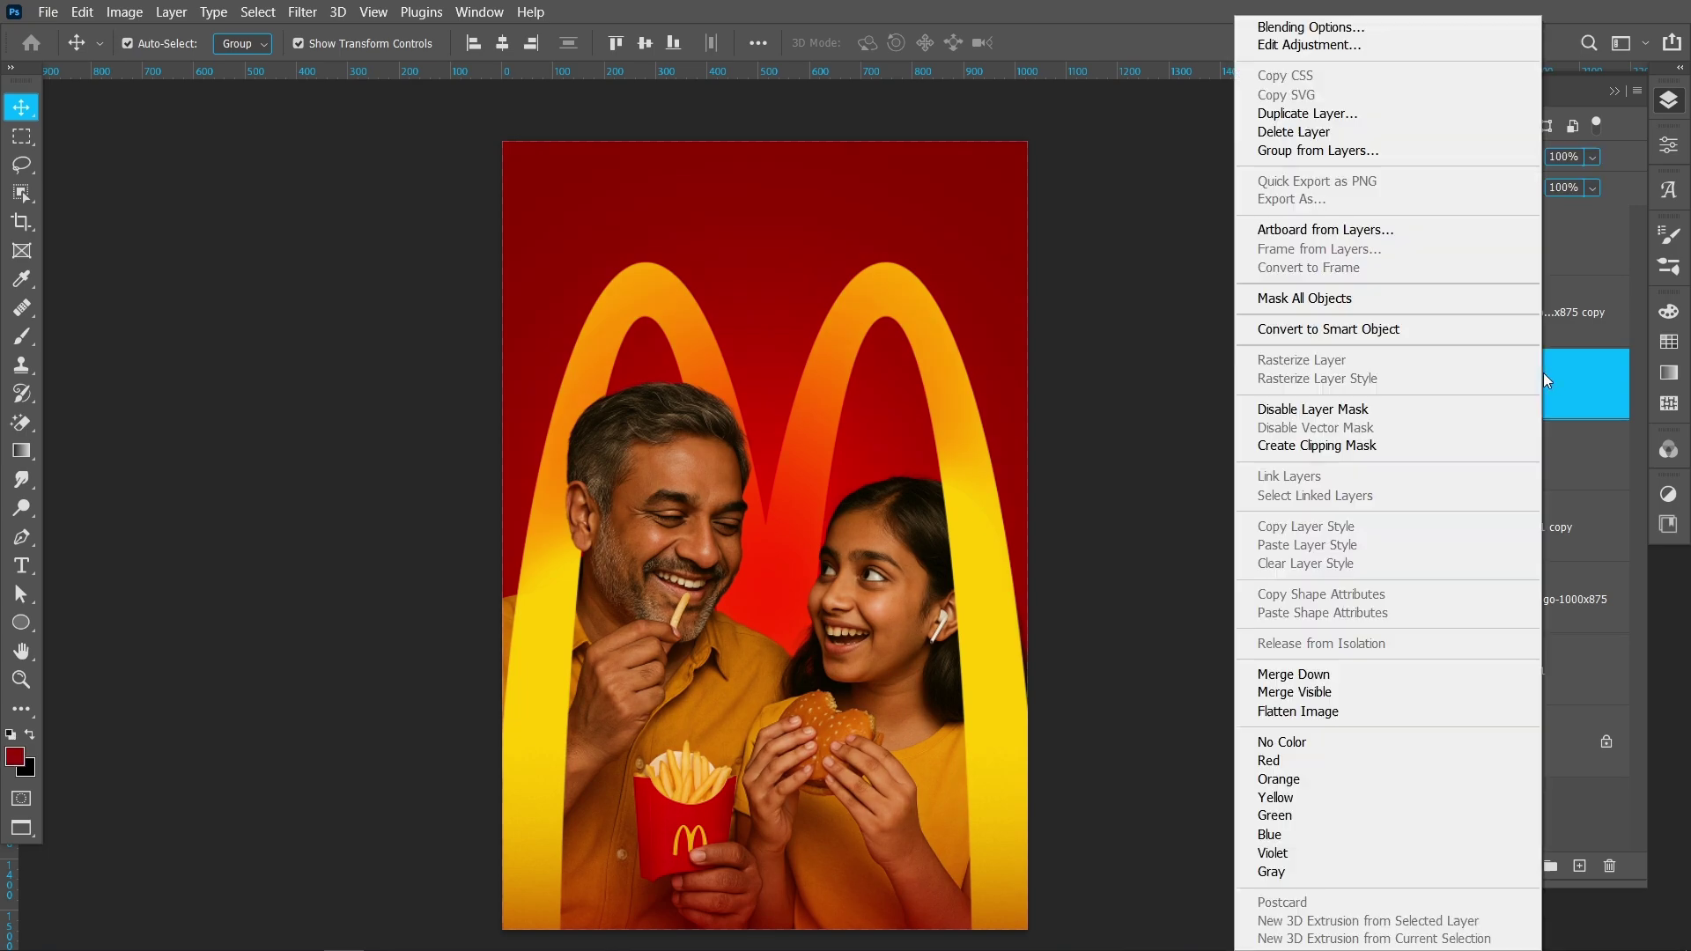
left_click(1424, 452)
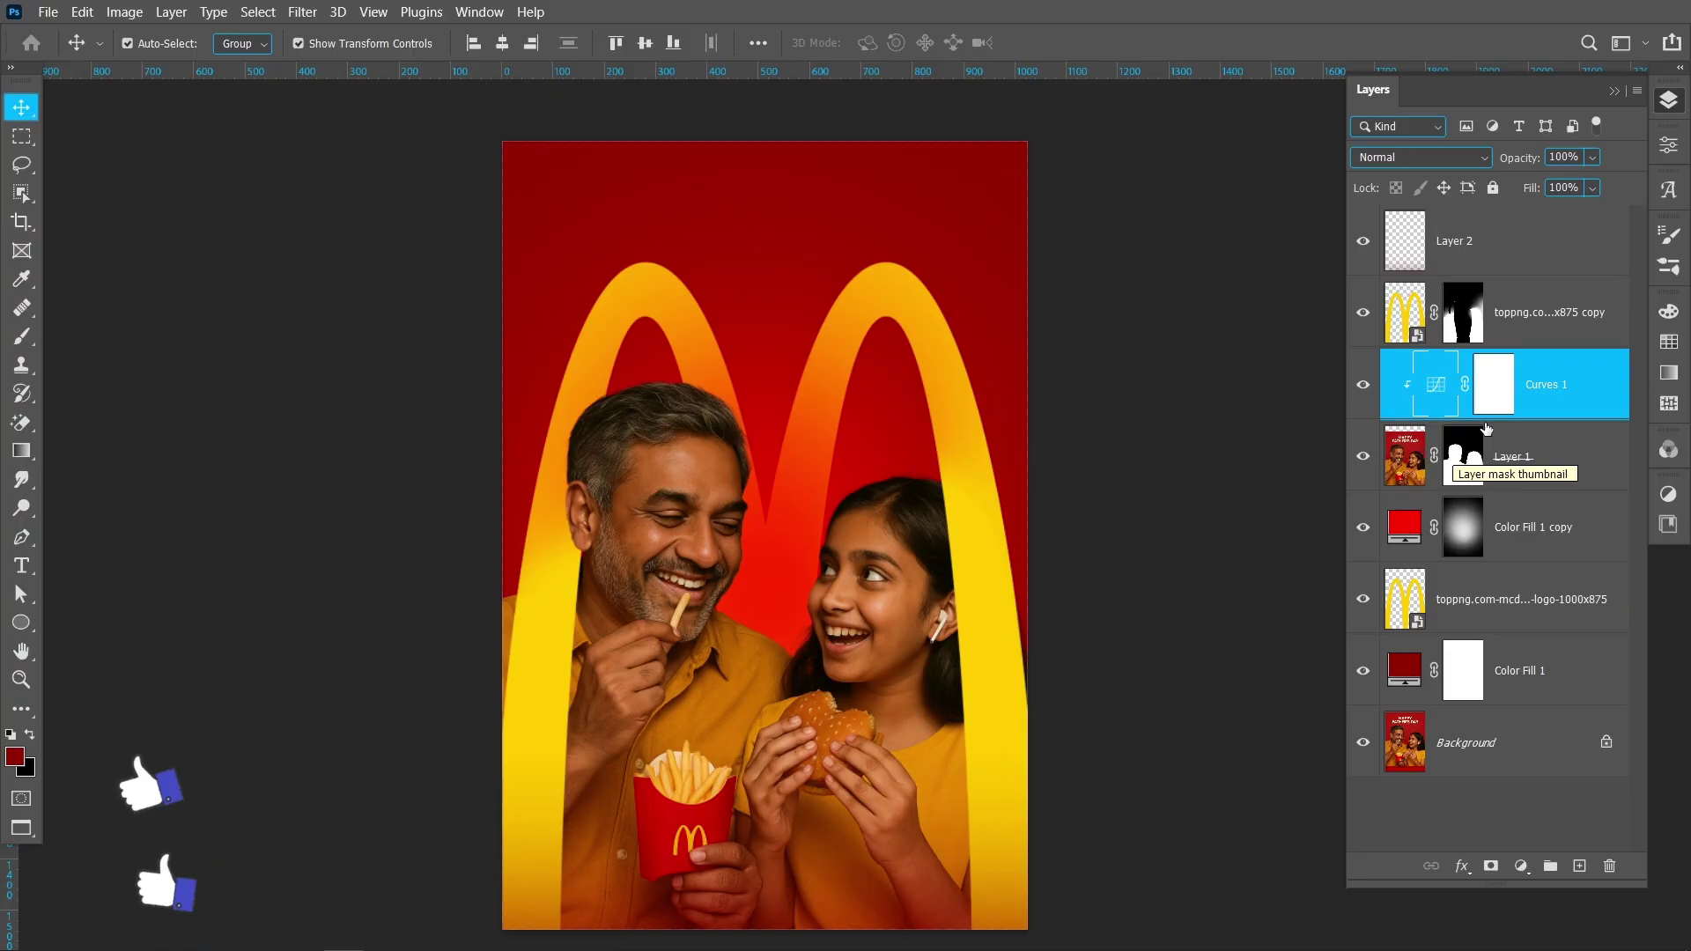
left_click(1494, 384)
Add the two-line centred heading "HAPPY FATHER'S DAY" above the arches on a text layer over Layer 2
left_click(1537, 238)
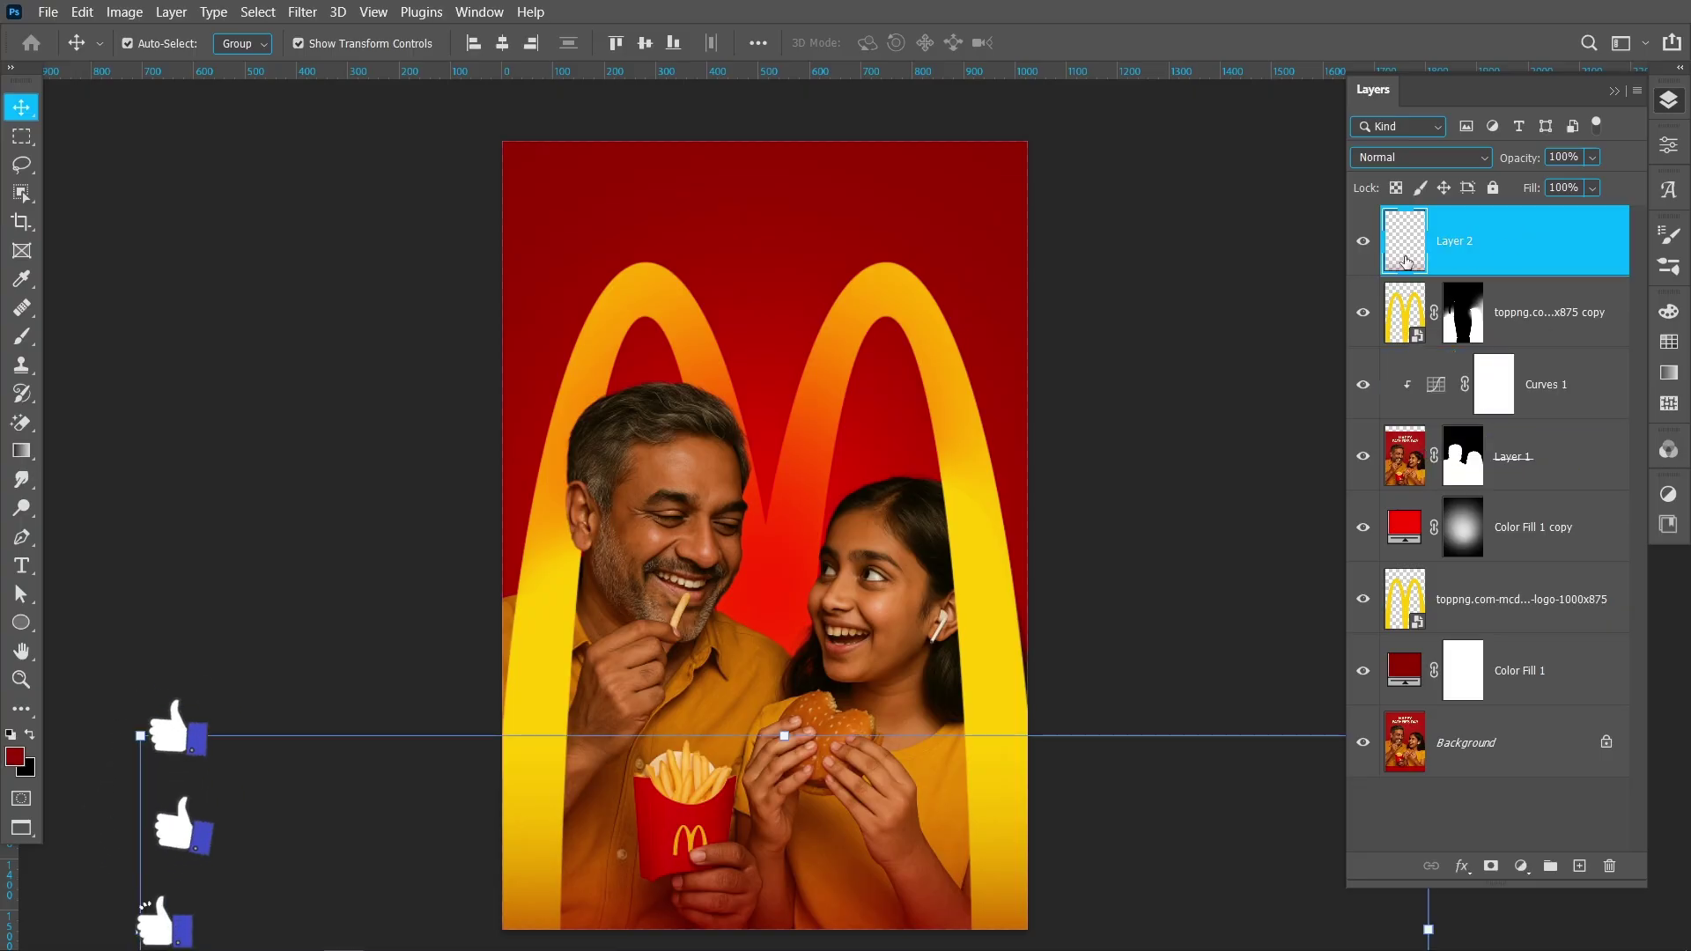
key("t")
left_click(666, 214)
type("HAPPY")
left_click(666, 214)
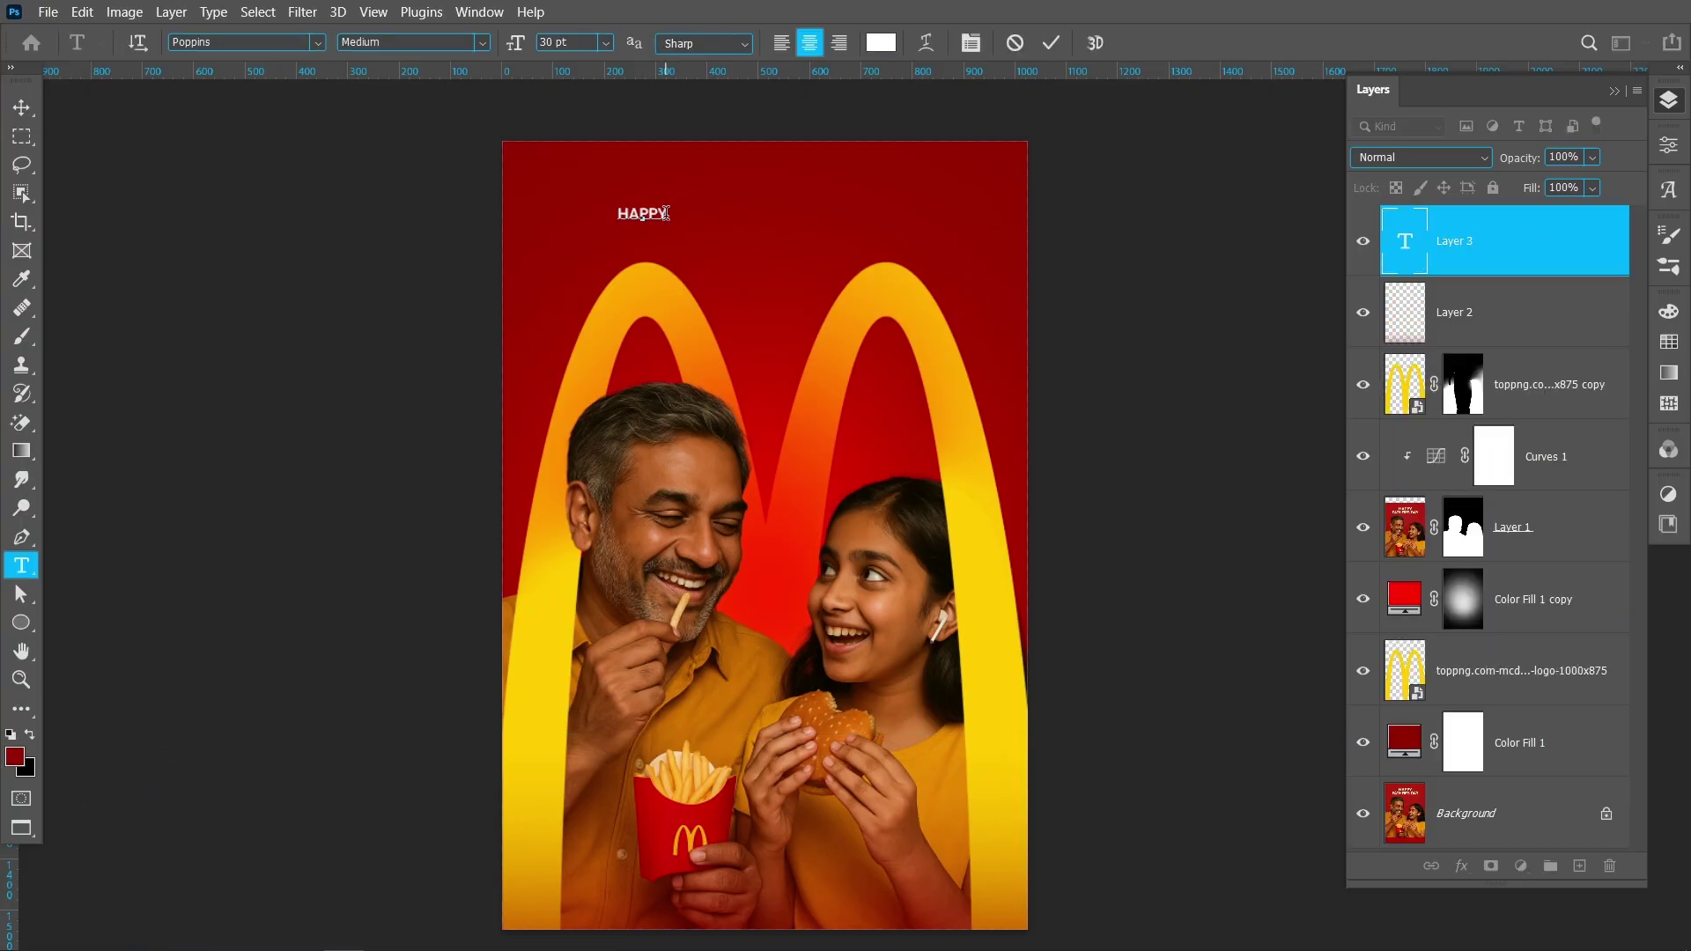
type("FATHER'S DAY")
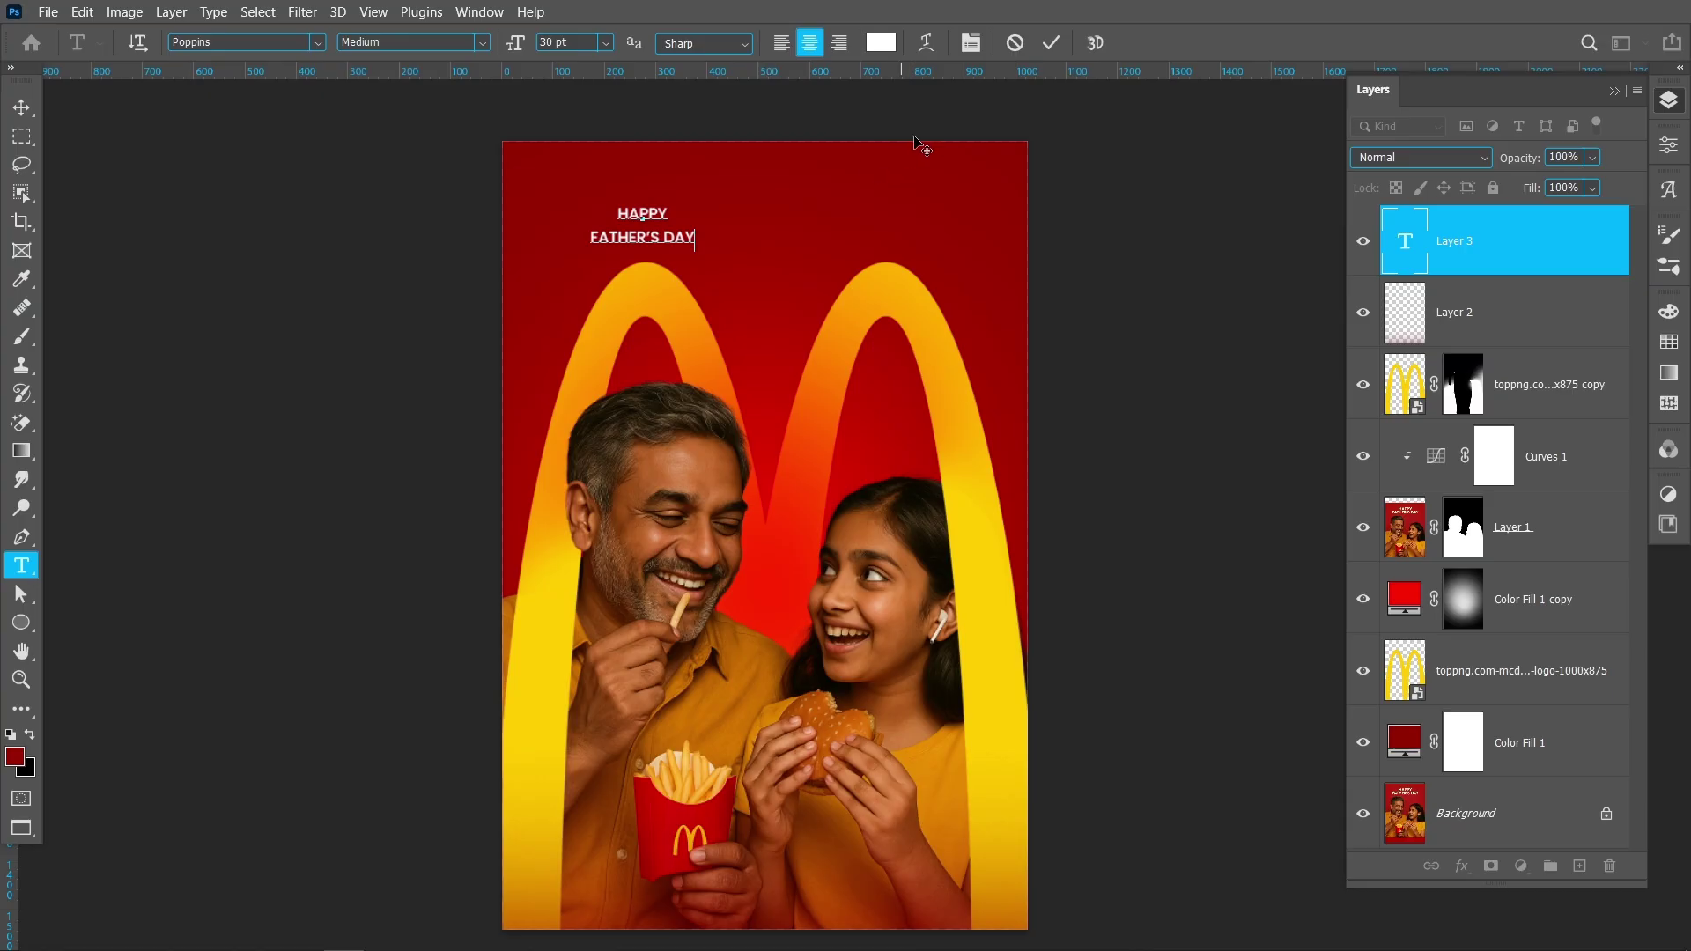
left_click(1050, 42)
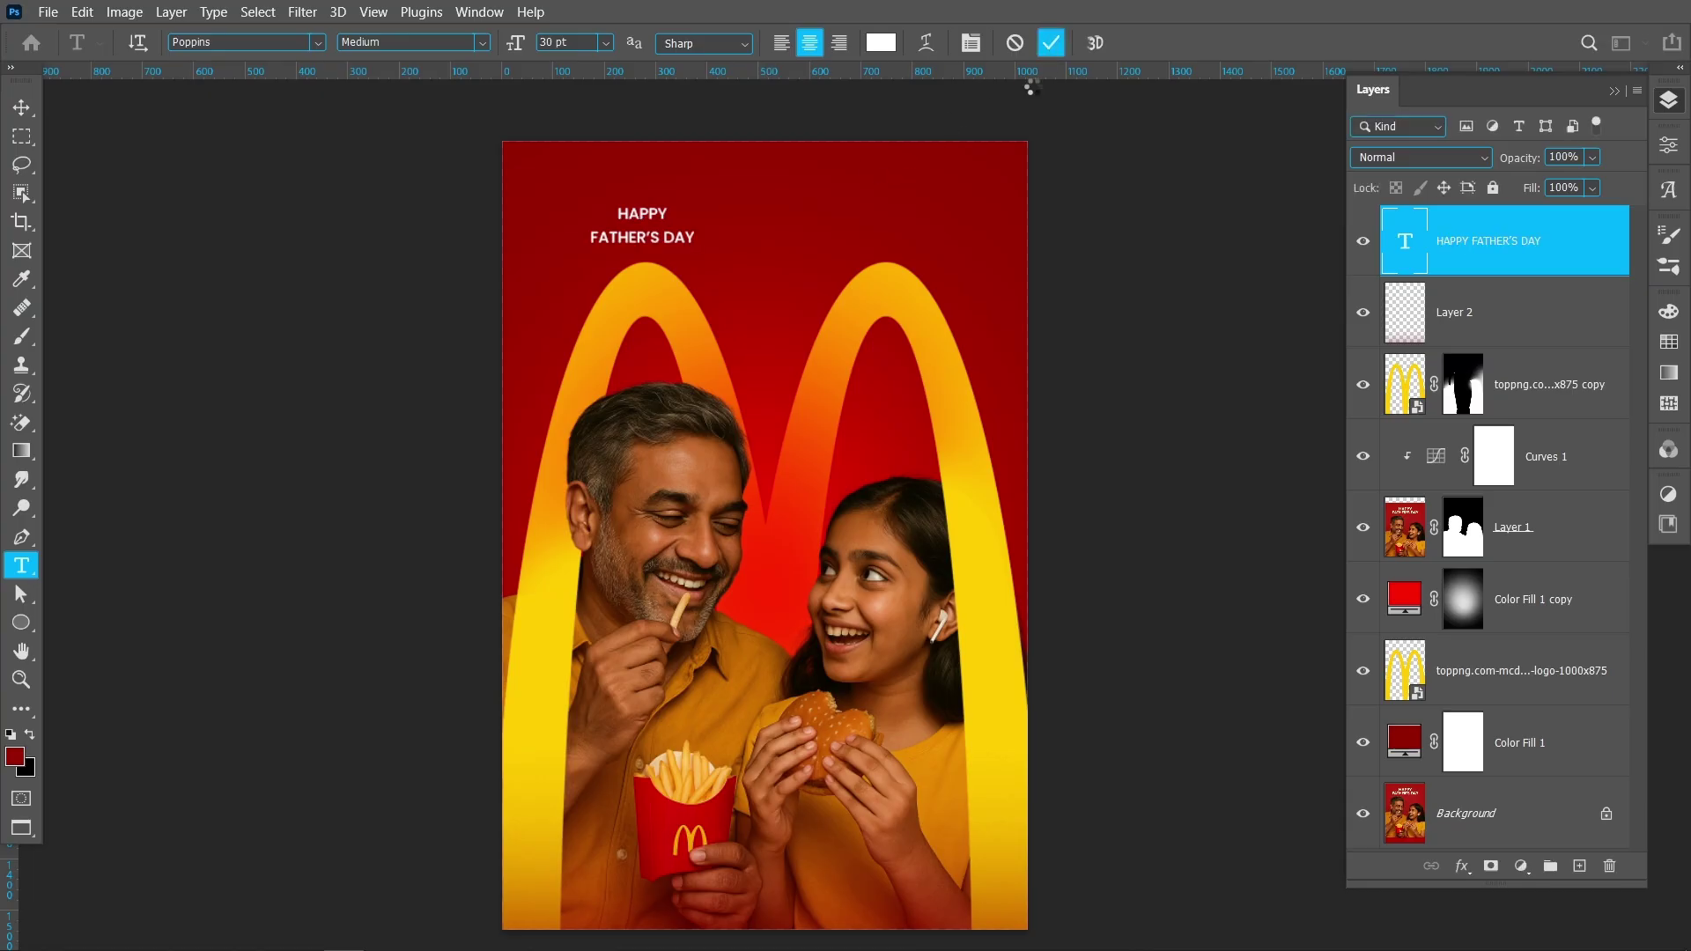
Scale the heading to 319.25% and set its leading to 90 pt
left_click(21, 108)
left_click_drag(690, 237, 943, 240)
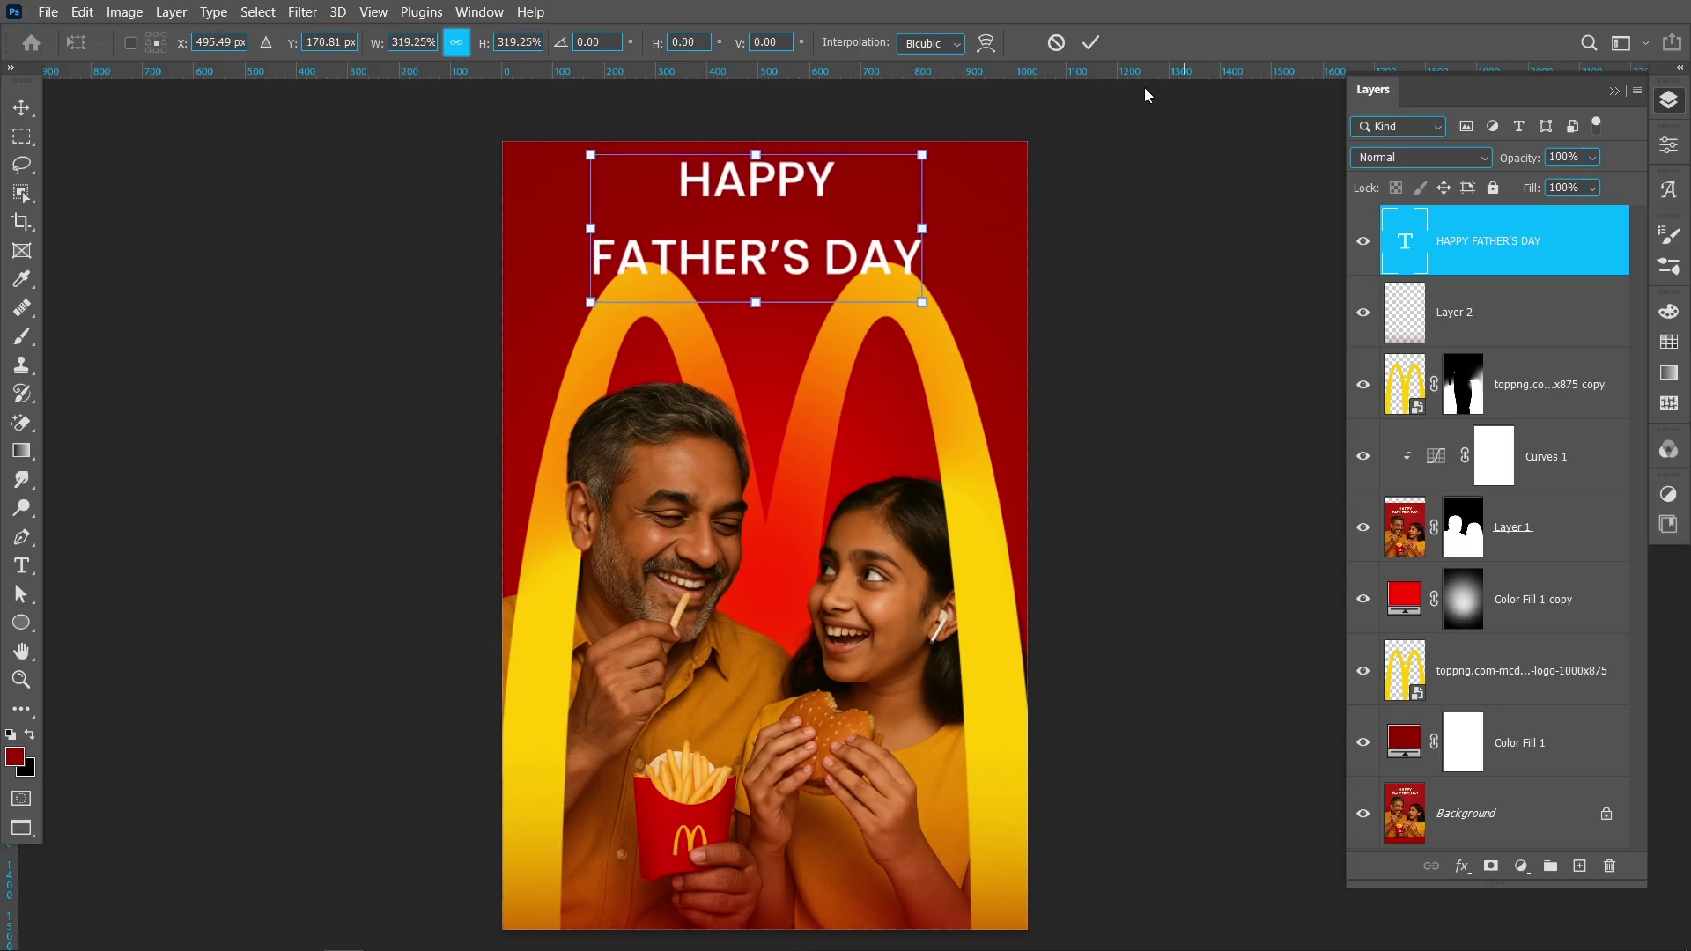
left_click(1090, 44)
left_click(1670, 148)
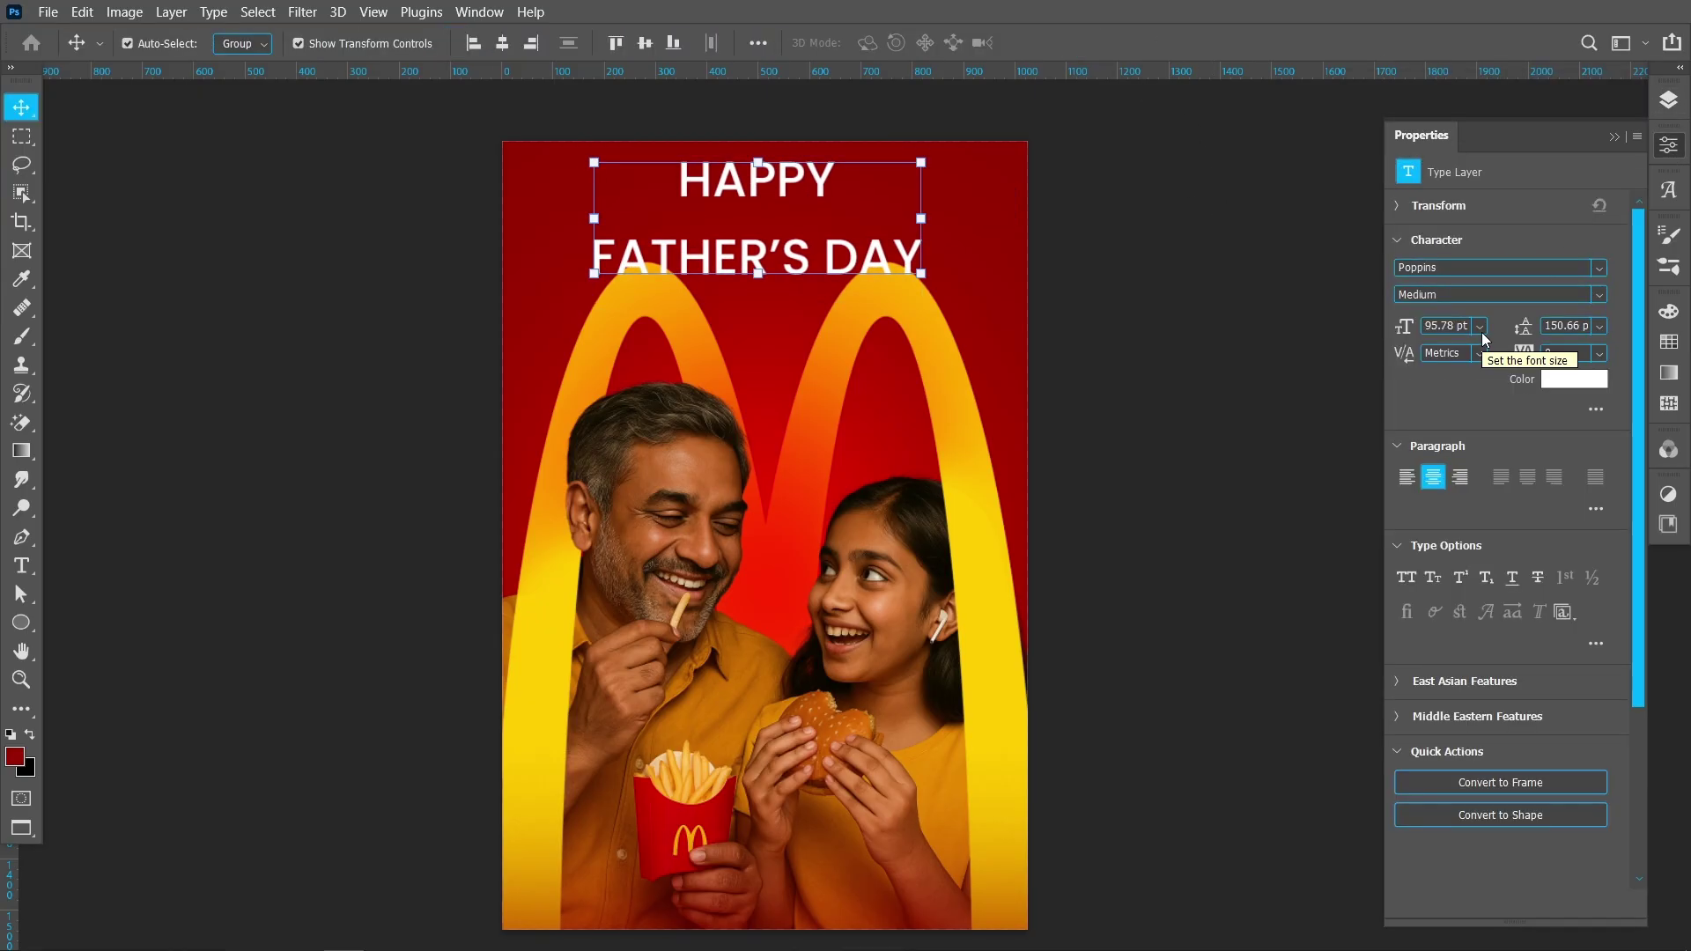
left_click_drag(1528, 336, 1462, 328)
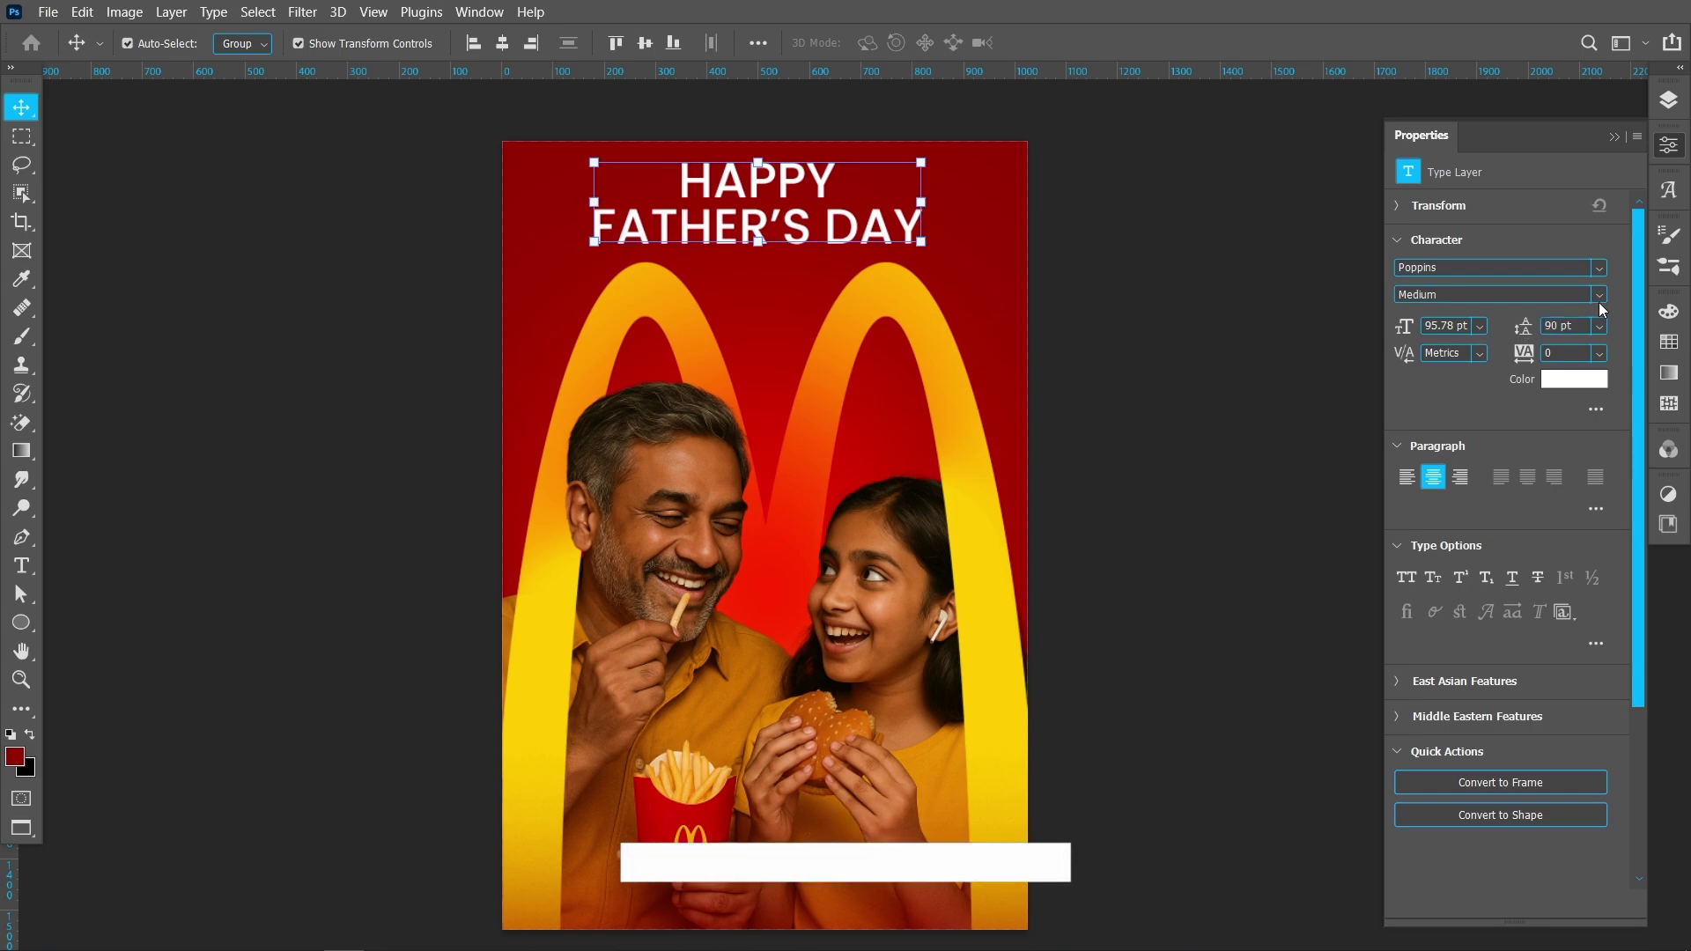
Set the heading's weight to Poppins Bold and centre it horizontally on the poster, slightly lower
left_click(1597, 296)
left_click(1449, 528)
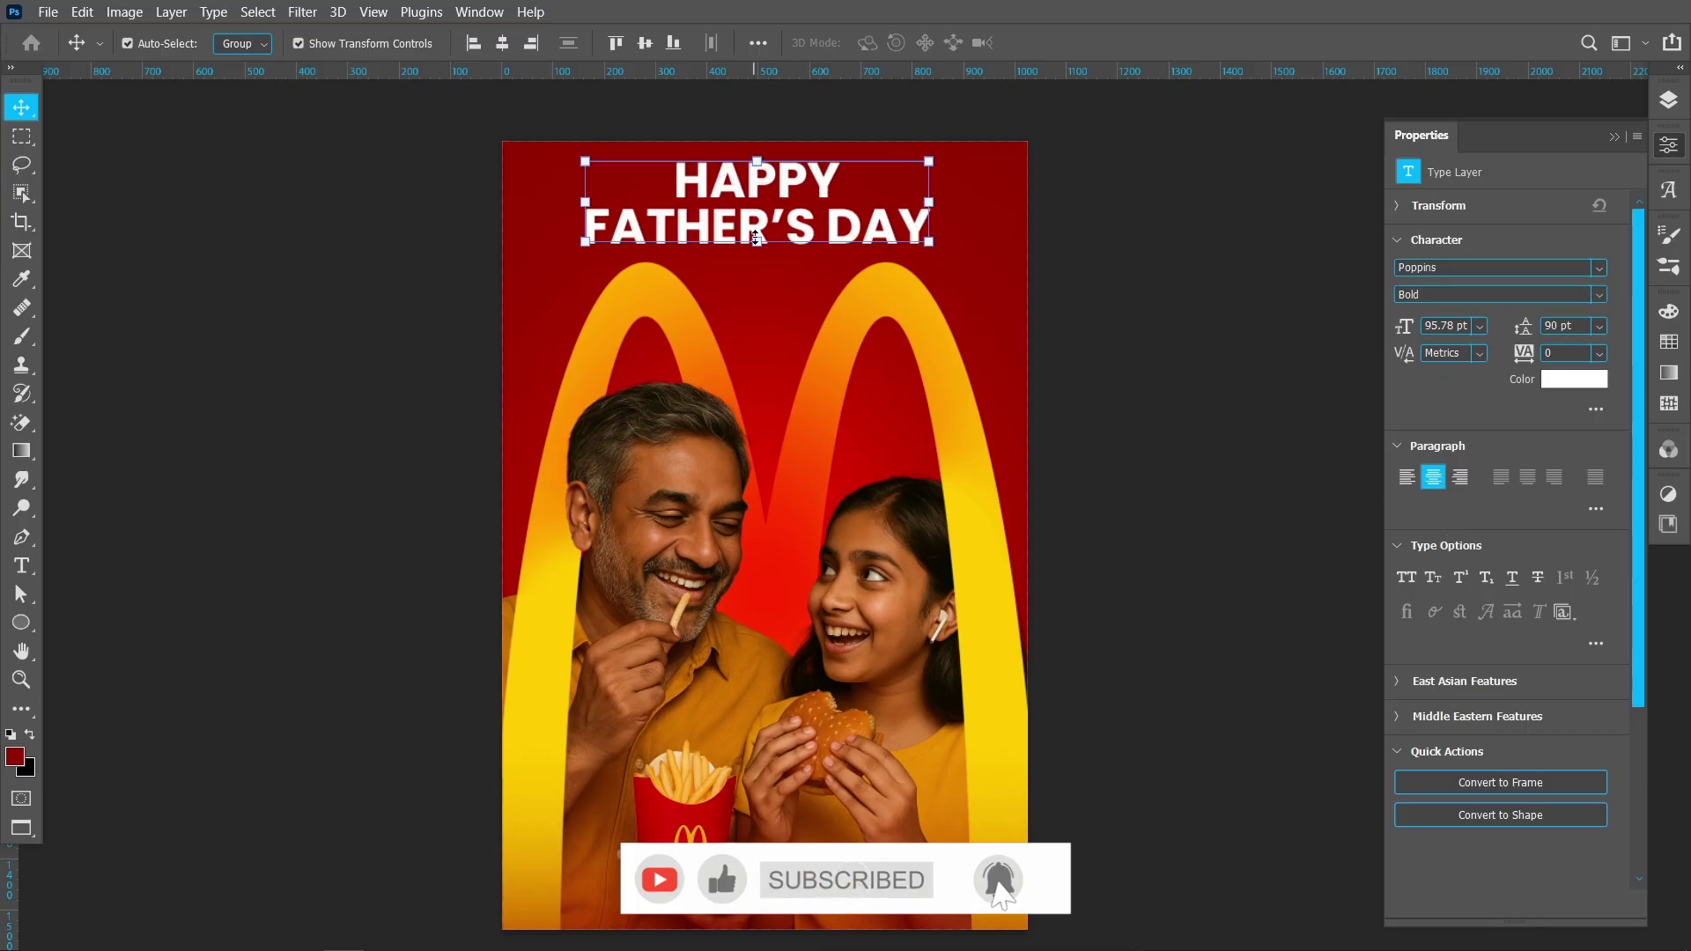
left_click_drag(754, 196, 759, 204)
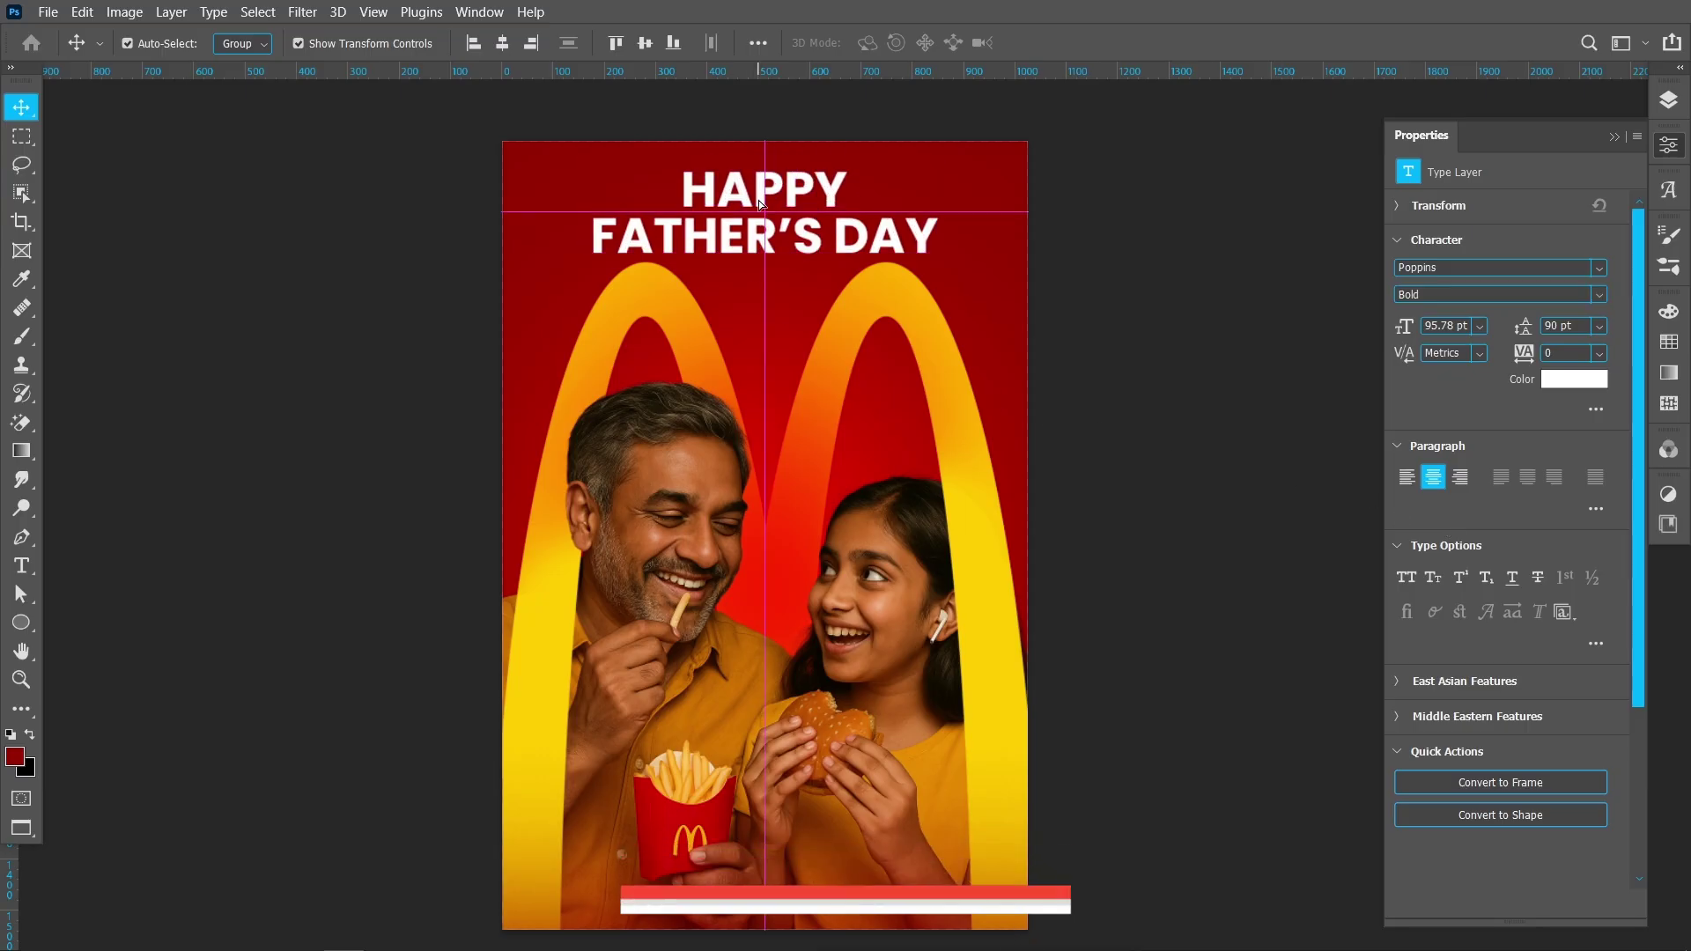
left_click(789, 489)
Add the tagline "Bite into memories with Dad — only at McDonald's." below the heading in 30 pt Poppins Medium
left_click_drag(789, 490, 781, 467)
key("t")
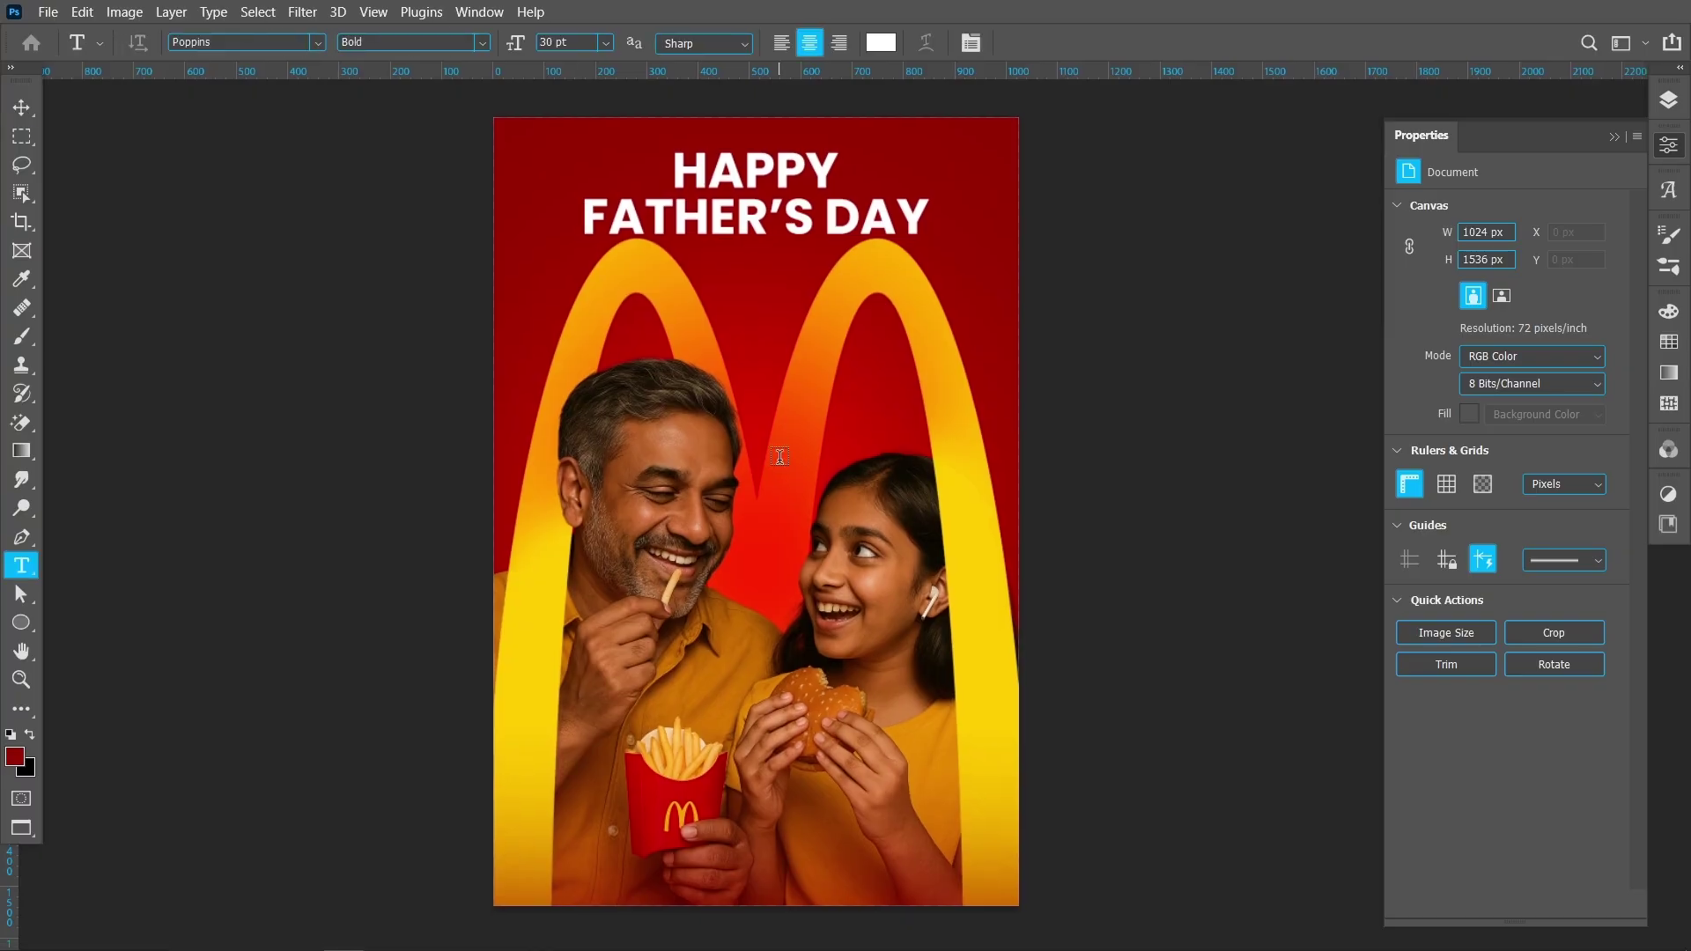
left_click(749, 327)
type("Bite into memories with Dad — only at McDonald's.")
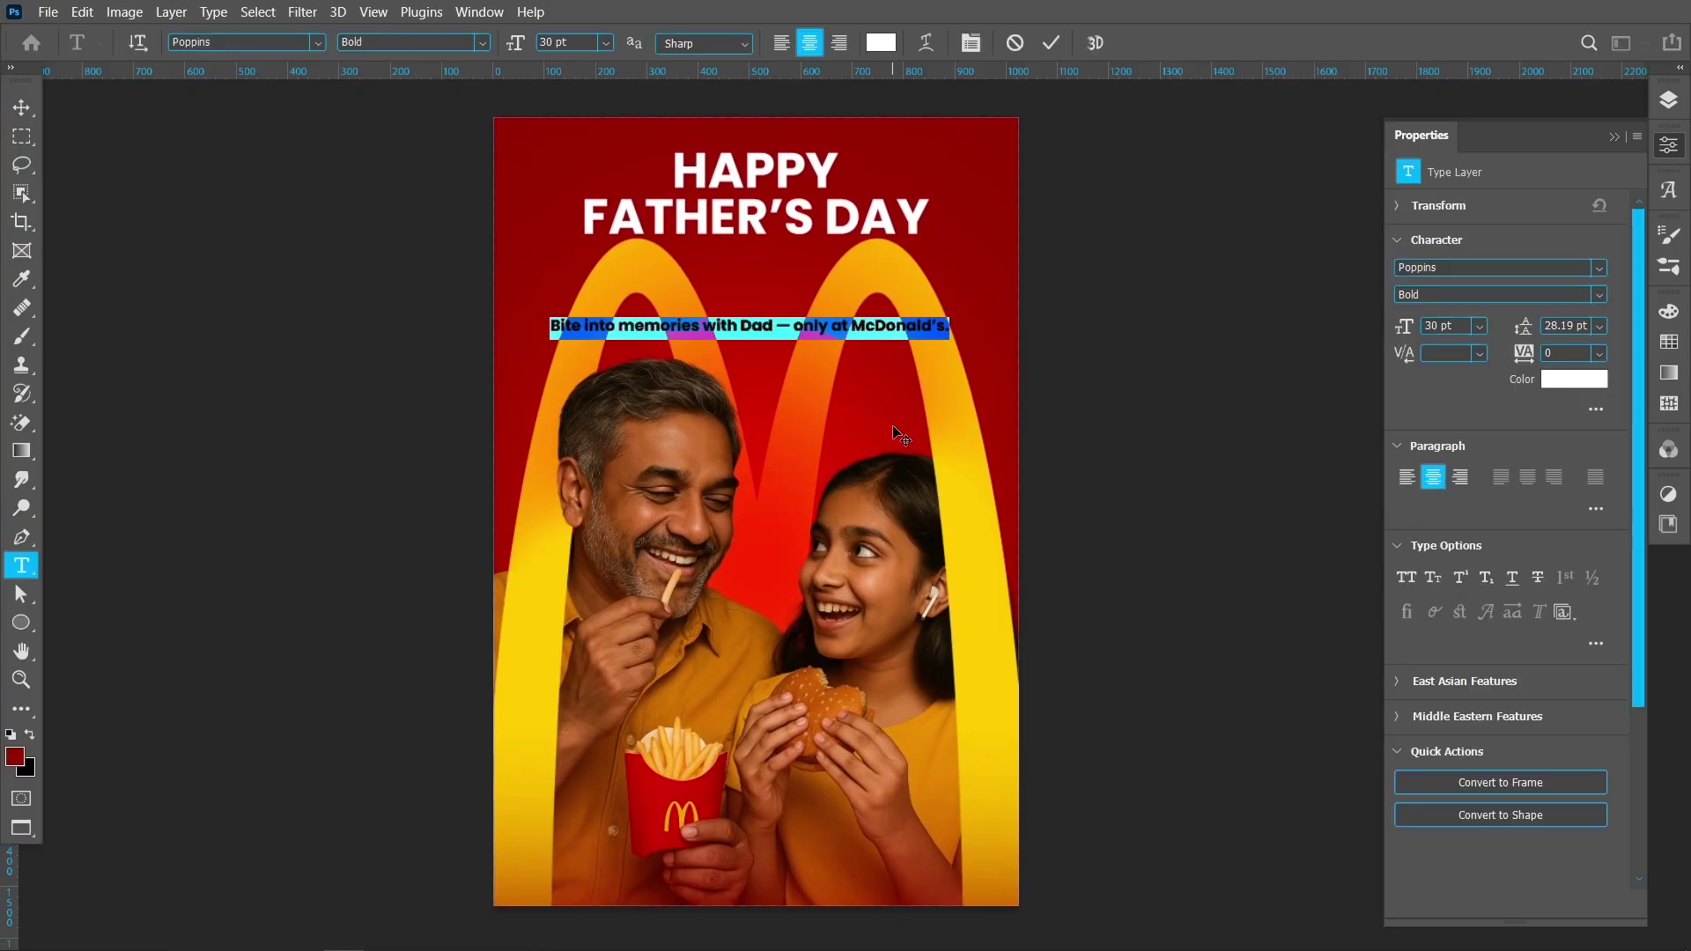
left_click(1599, 294)
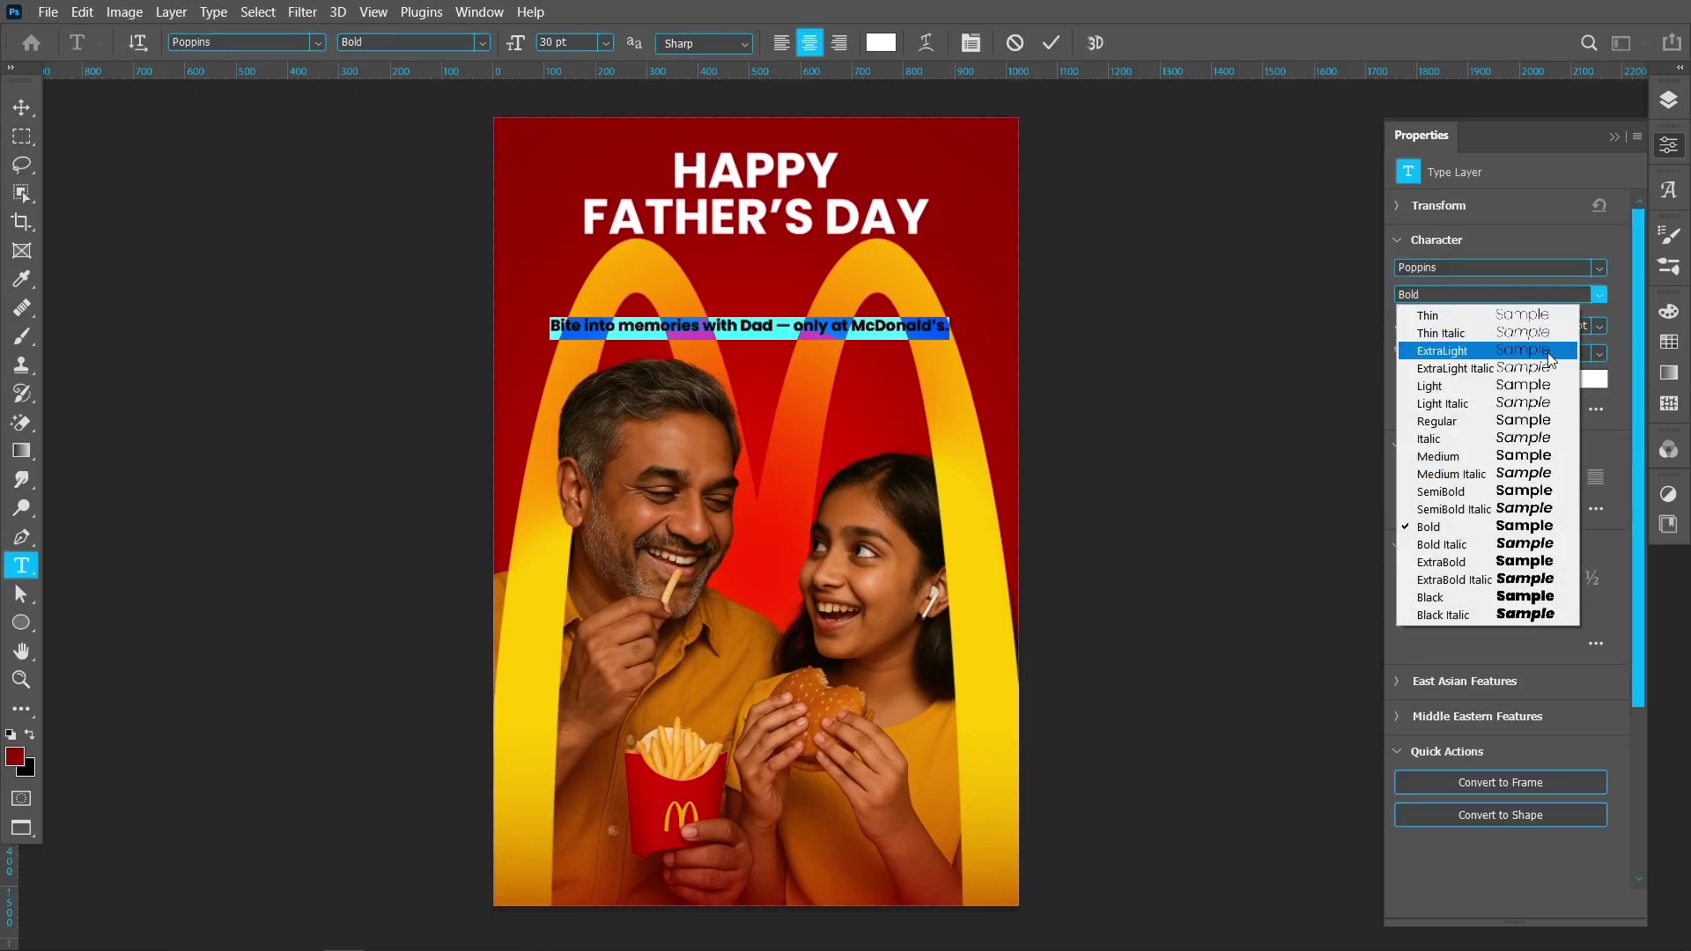
left_click(1487, 457)
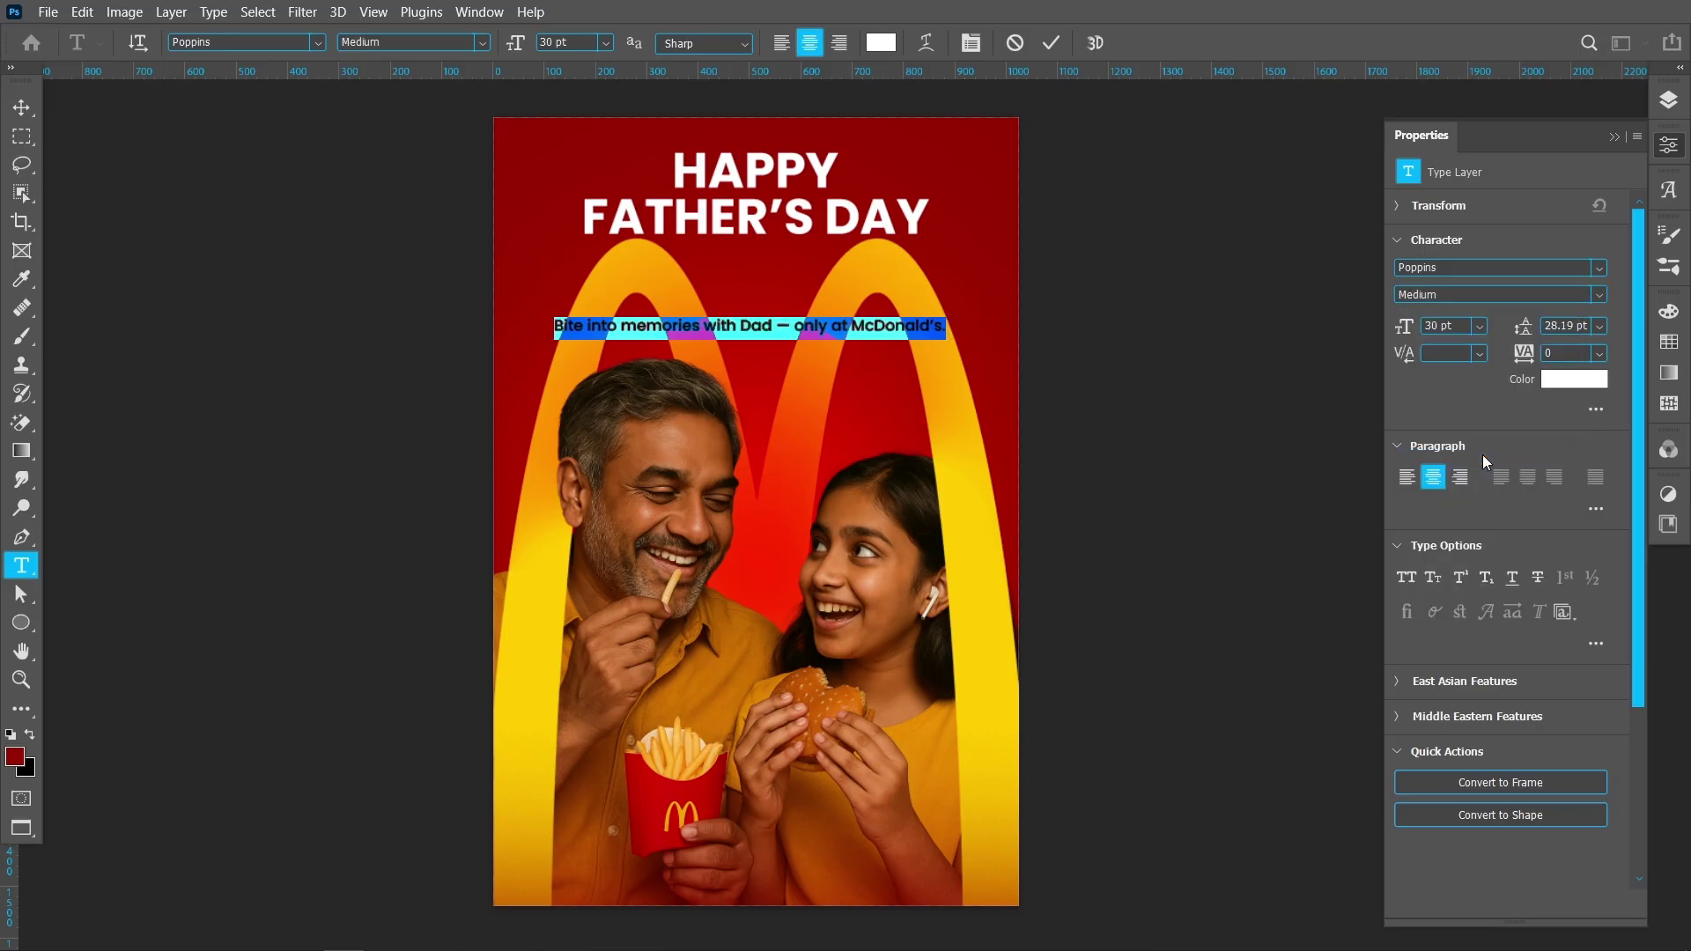